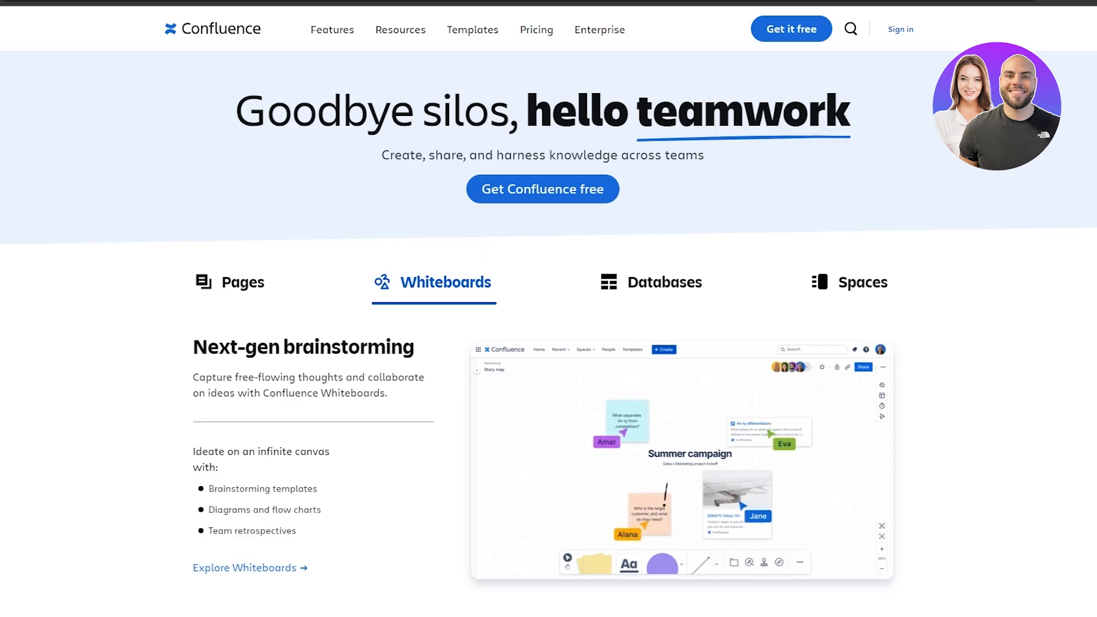
Browse the homepage template examples for Project Planning, Software, Product Management and Business Strategy teams.
scroll(91, 215, "down", 10)
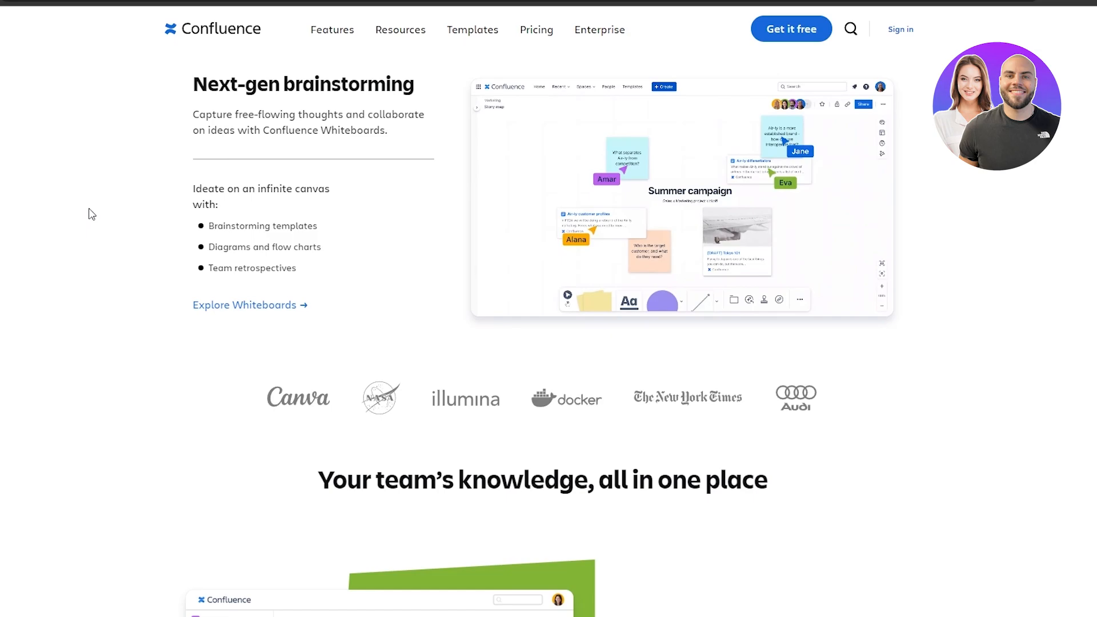
scroll(94, 215, "down", 12)
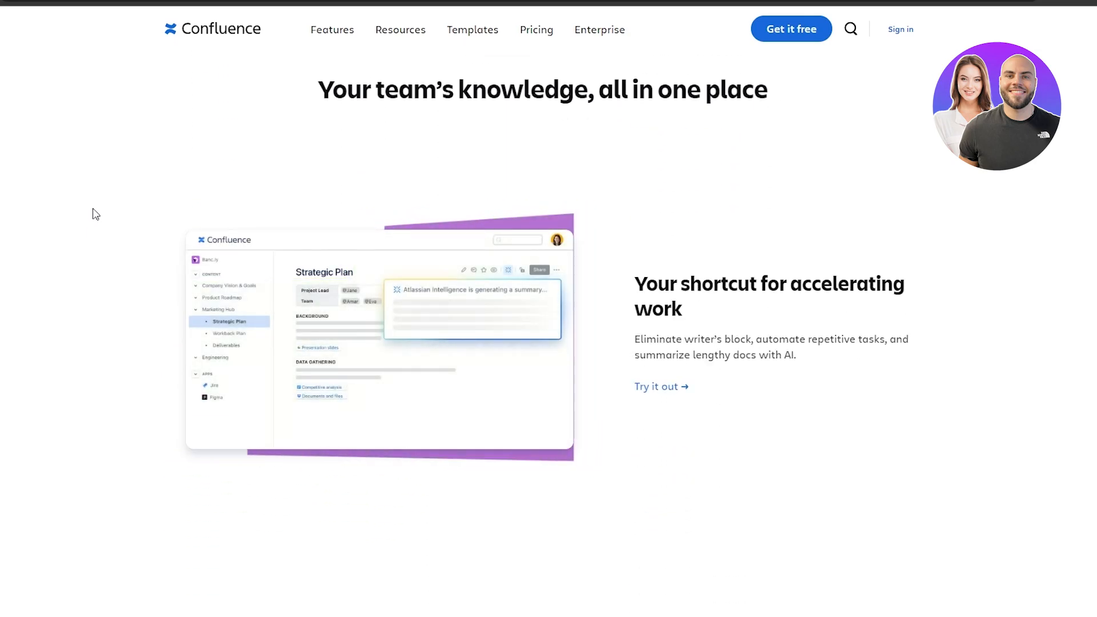
scroll(98, 212, "up", 4)
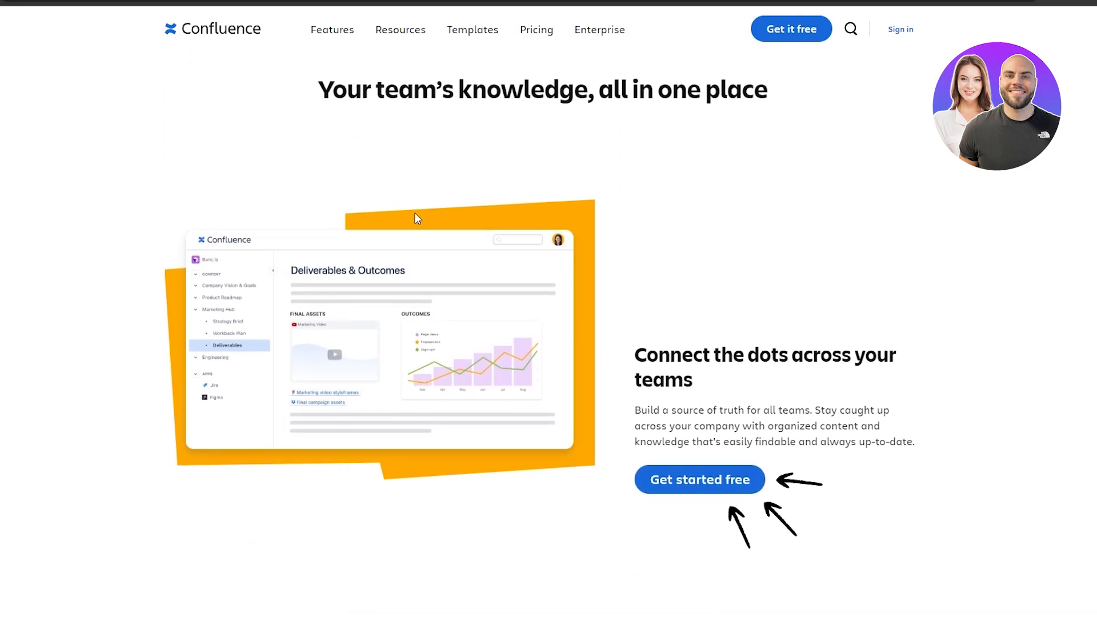
scroll(306, 349, "up", 3)
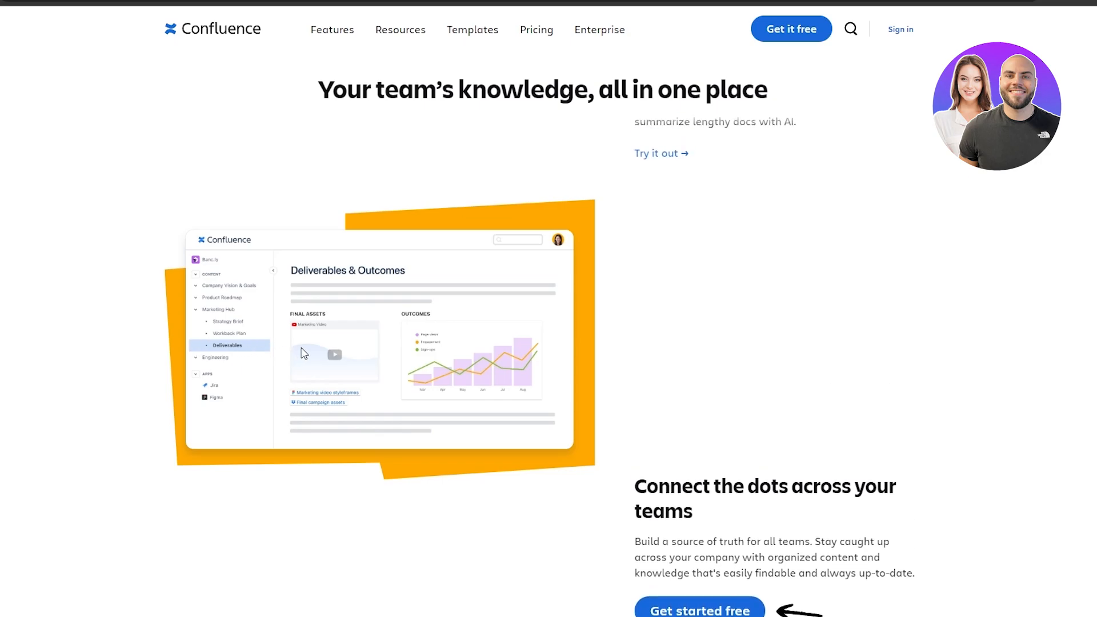
scroll(377, 364, "up", 5)
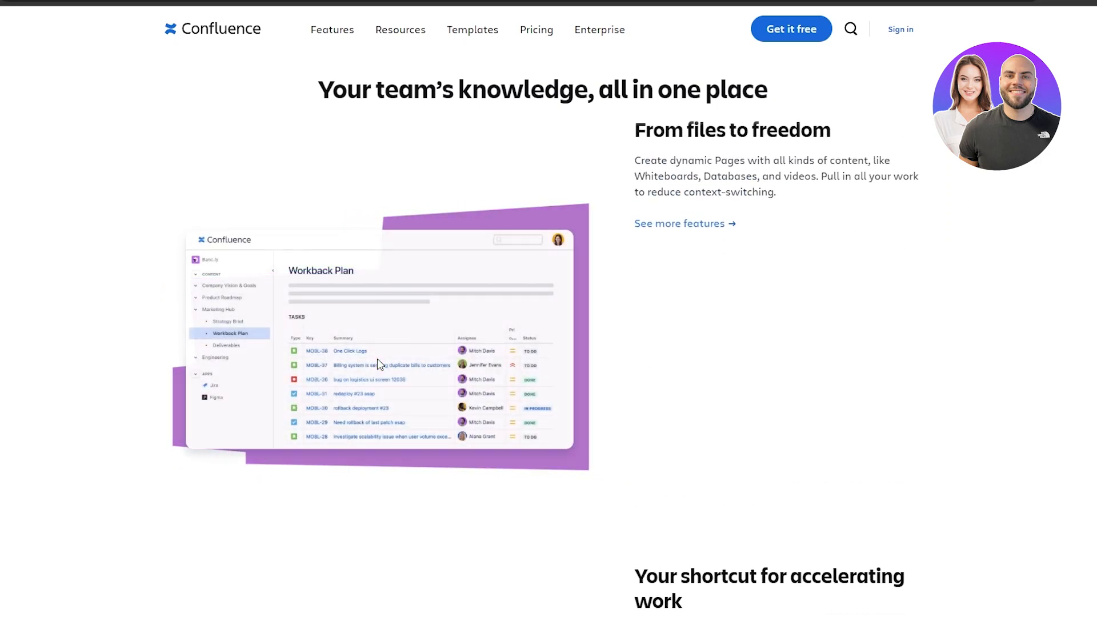
scroll(378, 364, "down", 5)
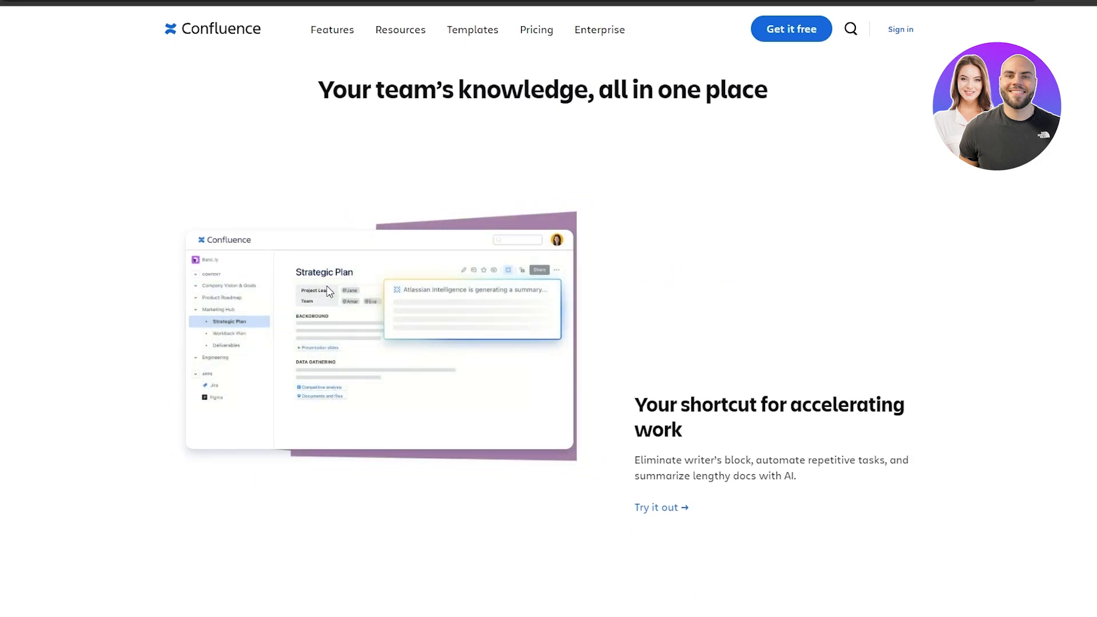
scroll(330, 292, "down", 6)
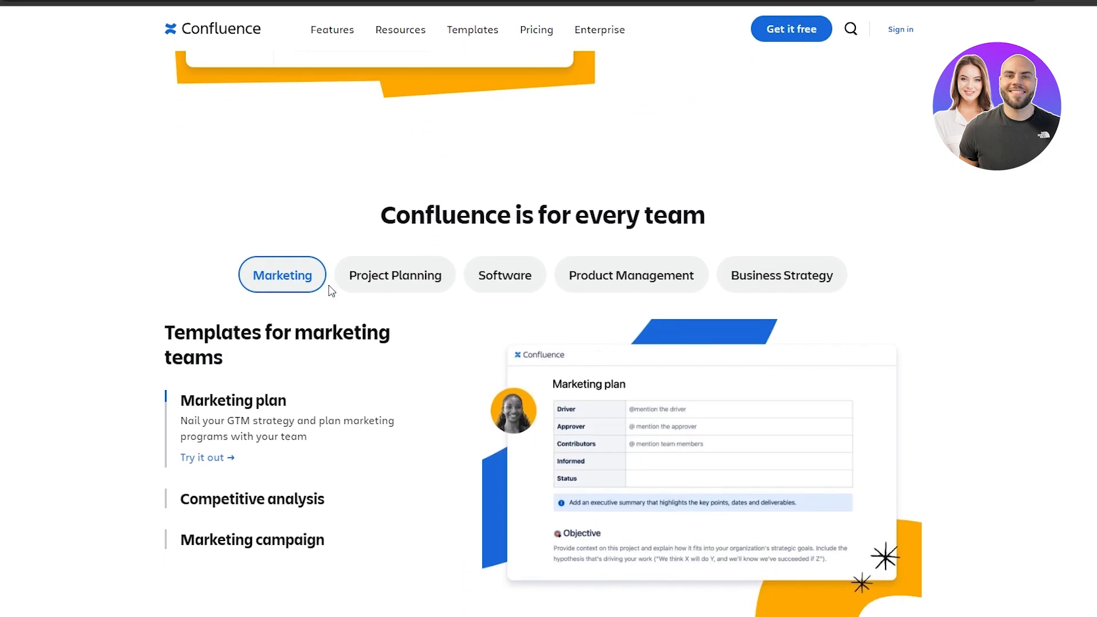
scroll(386, 280, "down", 1)
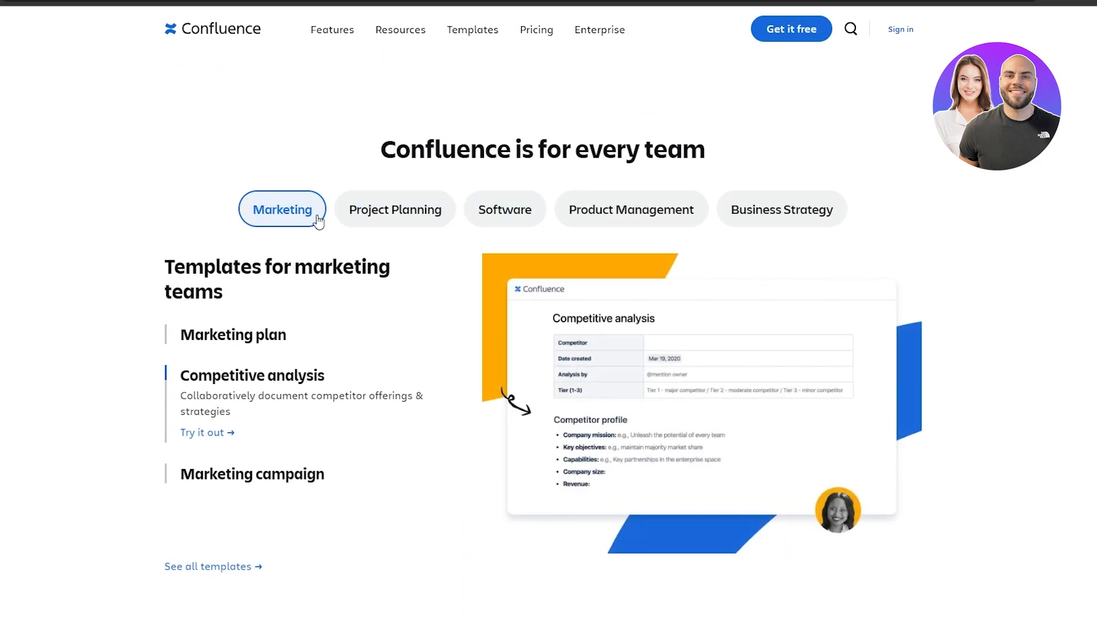
left_click(381, 222)
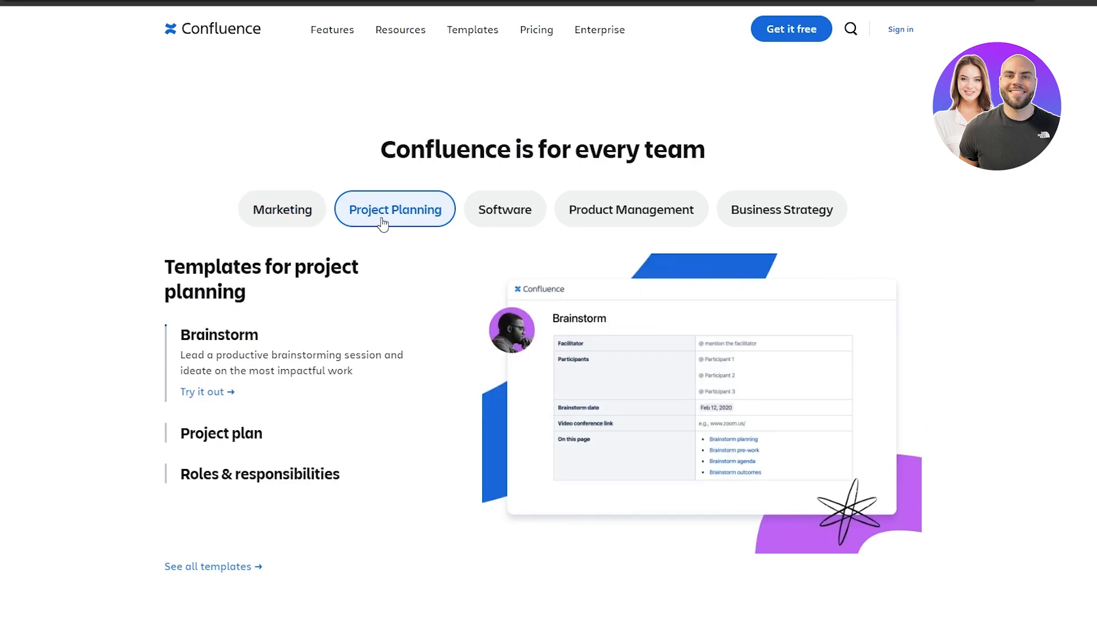
left_click(530, 224)
left_click(657, 213)
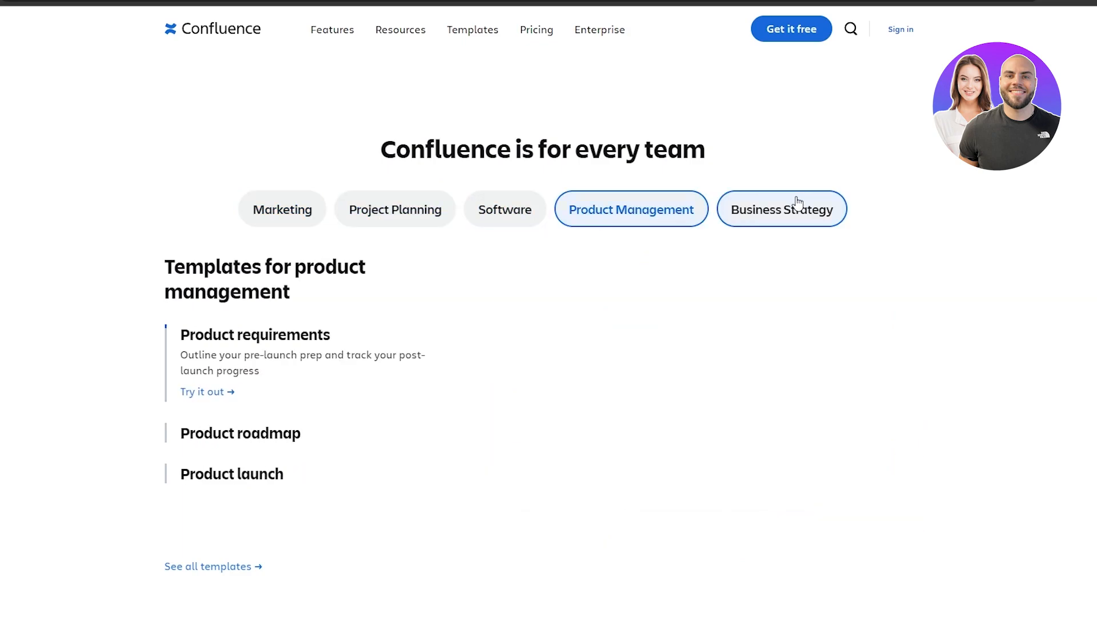
left_click(828, 209)
Scroll further down the homepage to the Whiteboards overview.
scroll(914, 272, "down", 5)
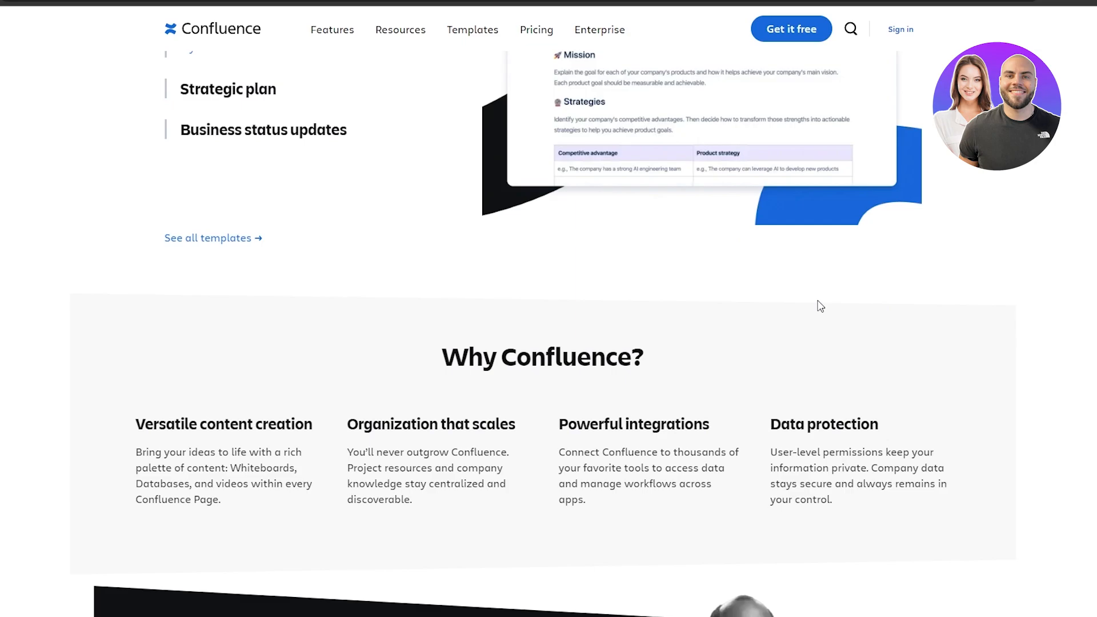
scroll(812, 306, "down", 12)
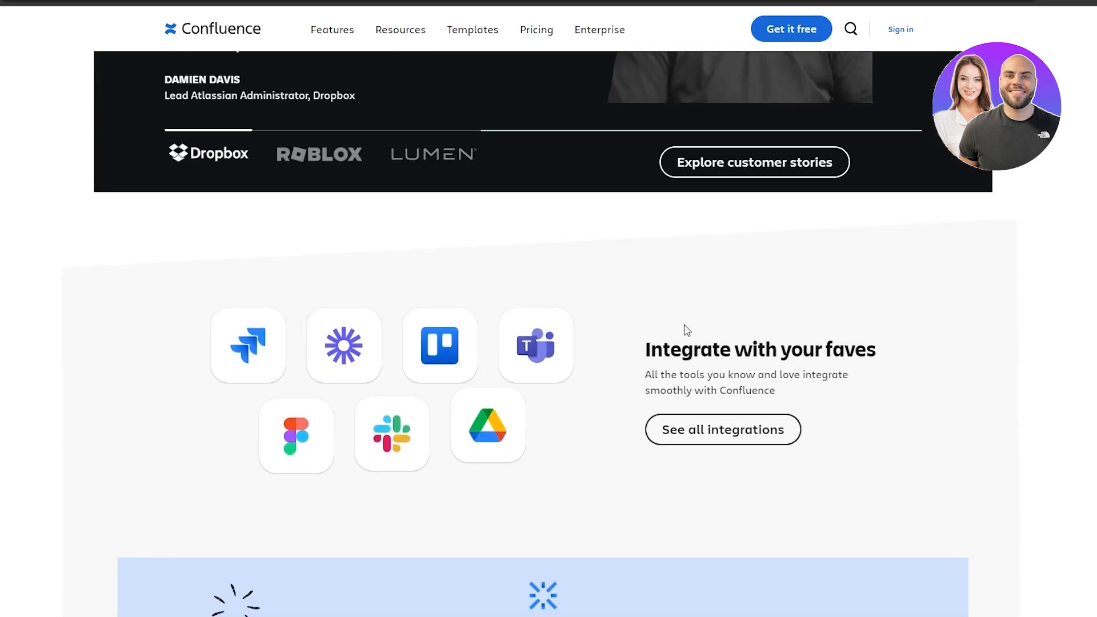
scroll(716, 356, "down", 1)
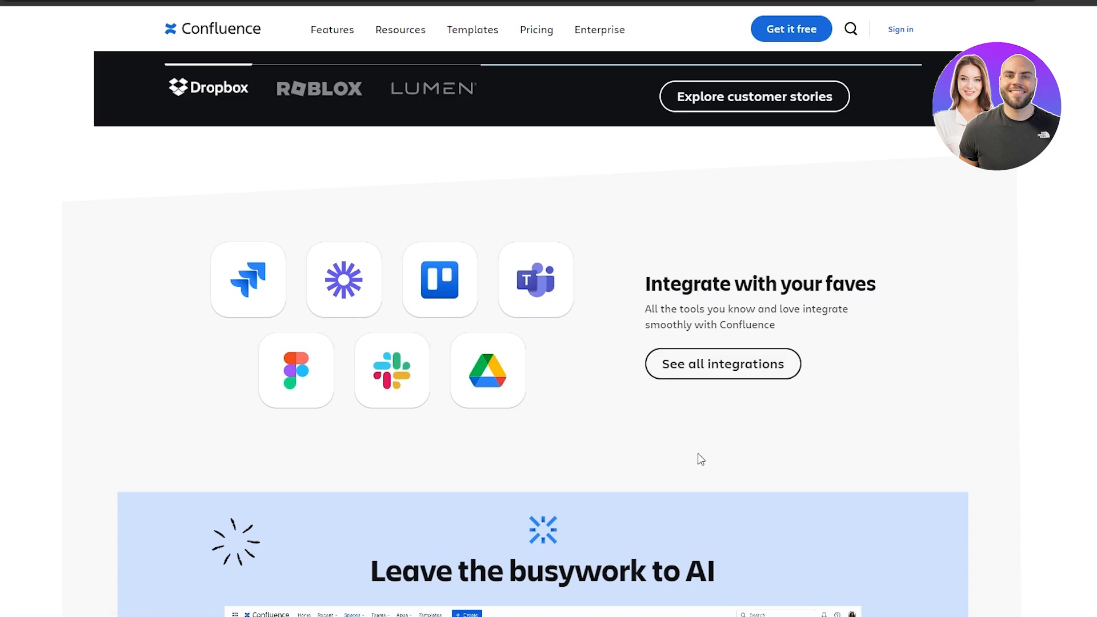
scroll(199, 300, "down", 6)
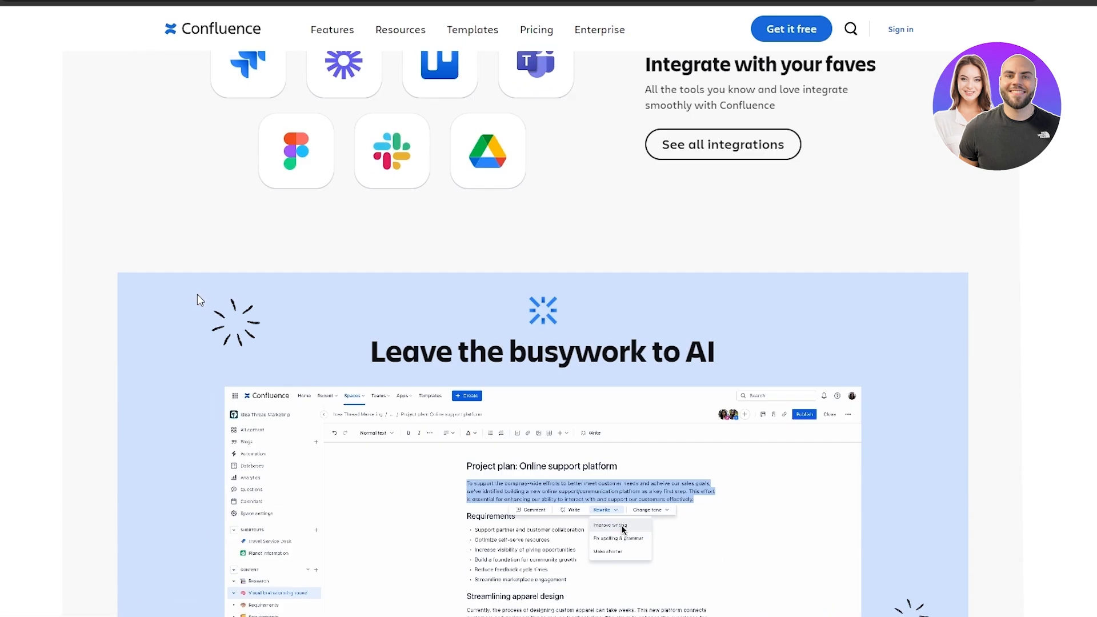
scroll(200, 300, "down", 9)
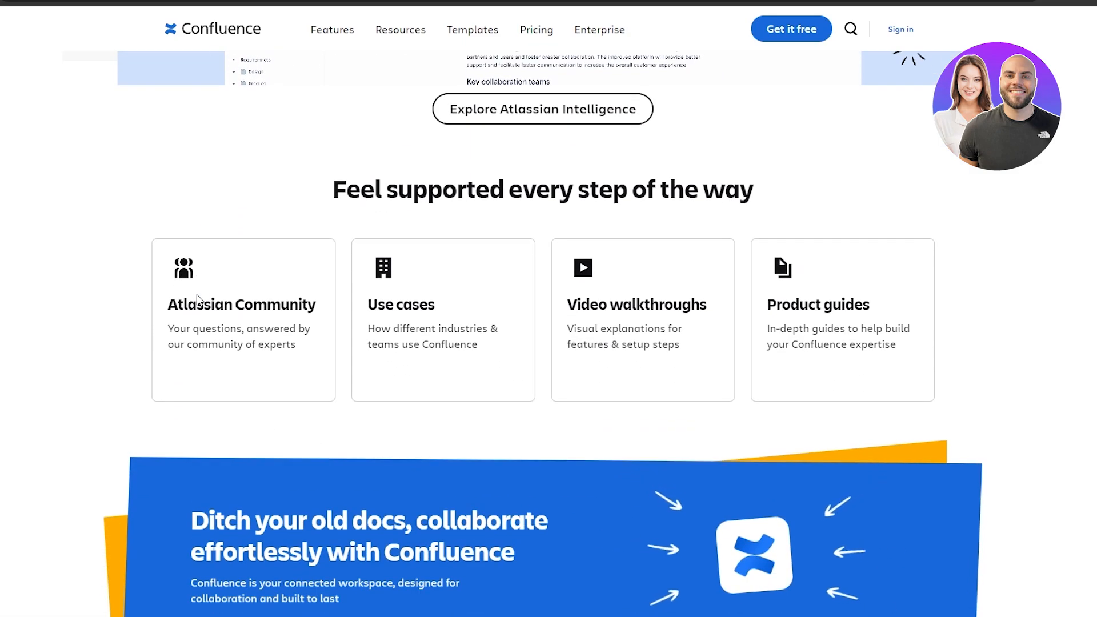
scroll(549, 308, "up", 20)
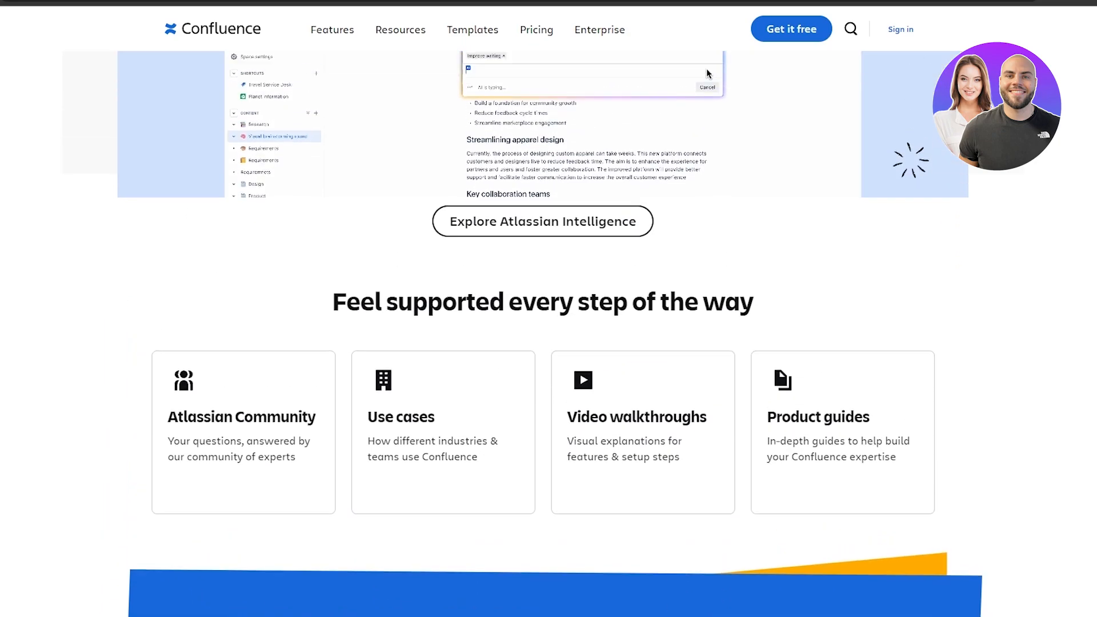
scroll(548, 309, "up", 15)
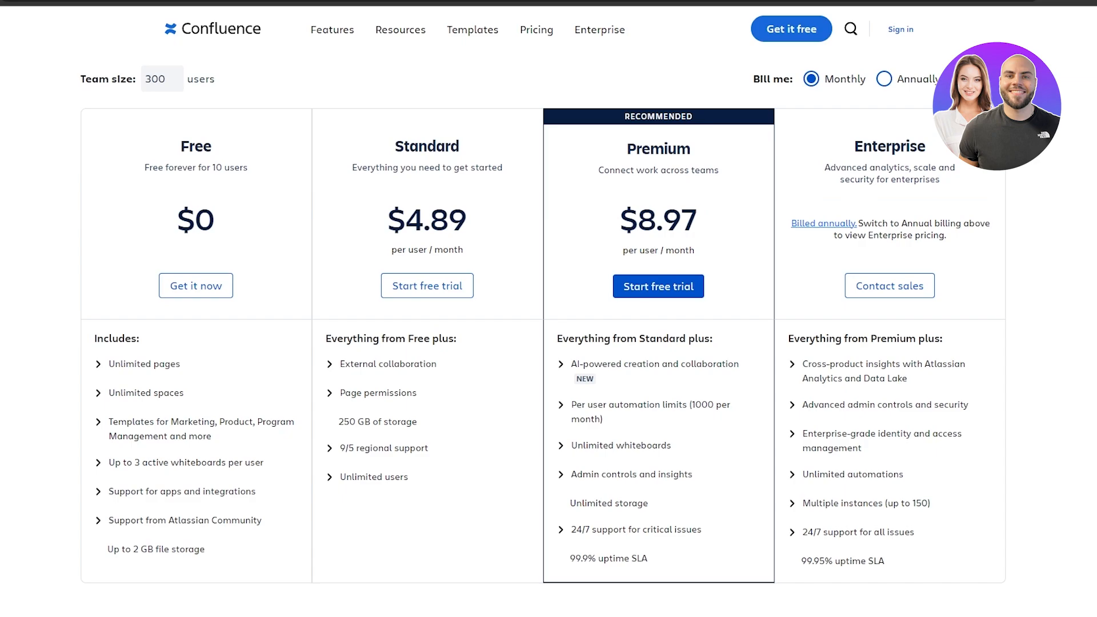
scroll(542, 343, "up", 1)
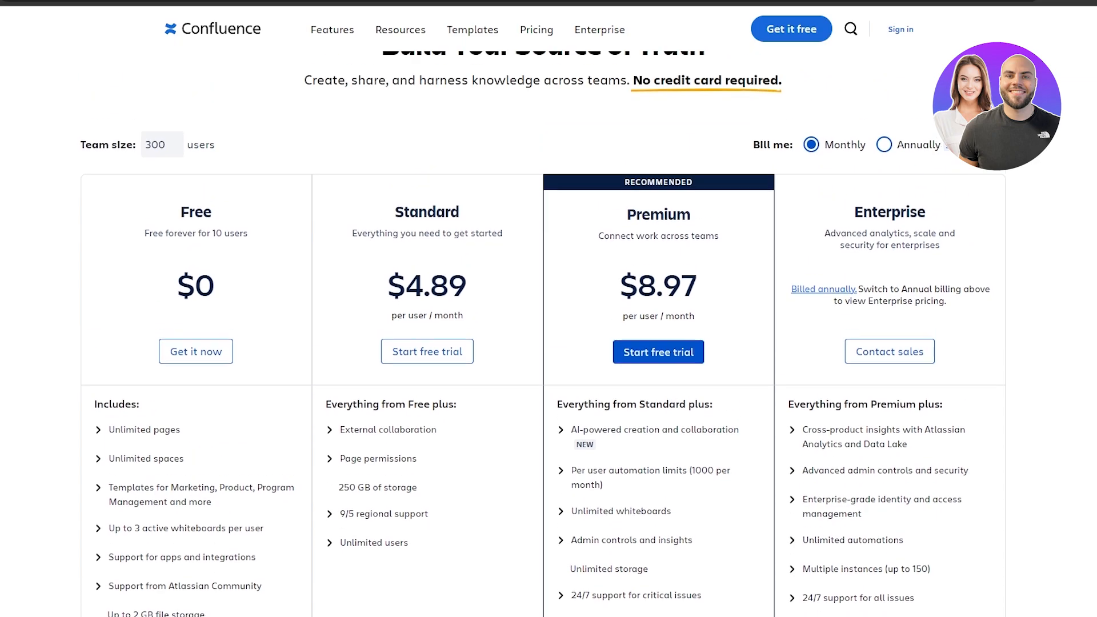
scroll(543, 343, "down", 1)
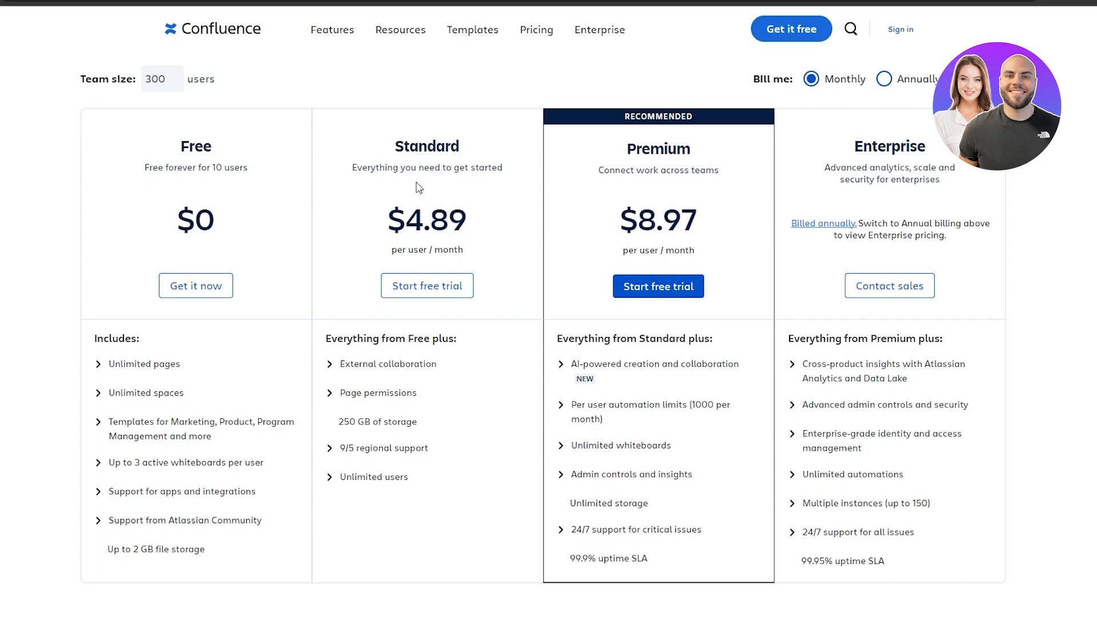
scroll(377, 313, "down", 1)
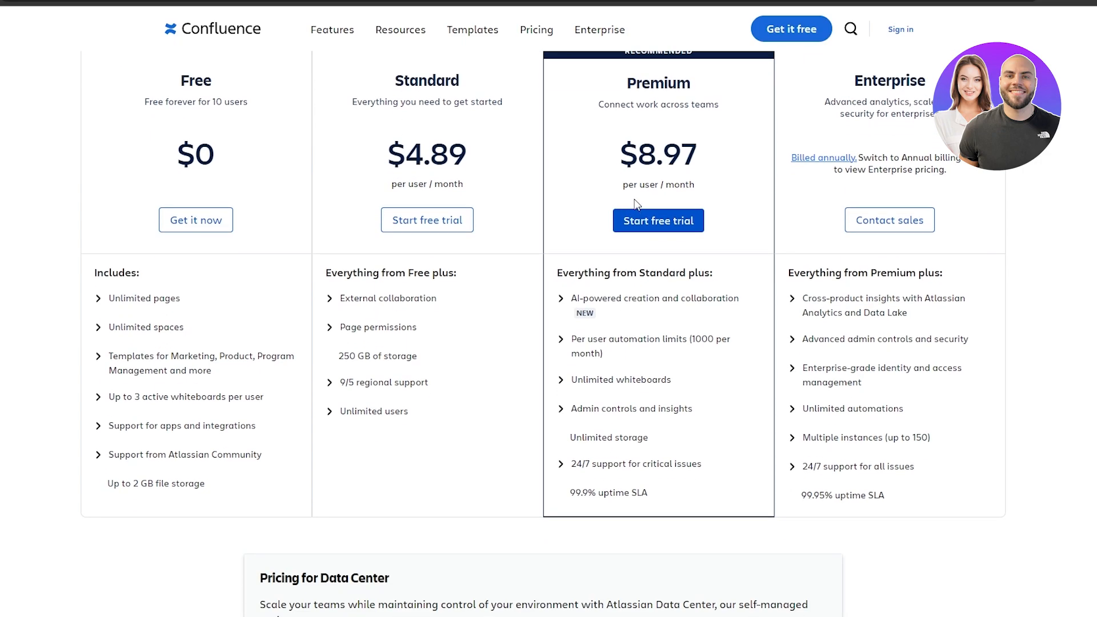
scroll(648, 142, "up", 1)
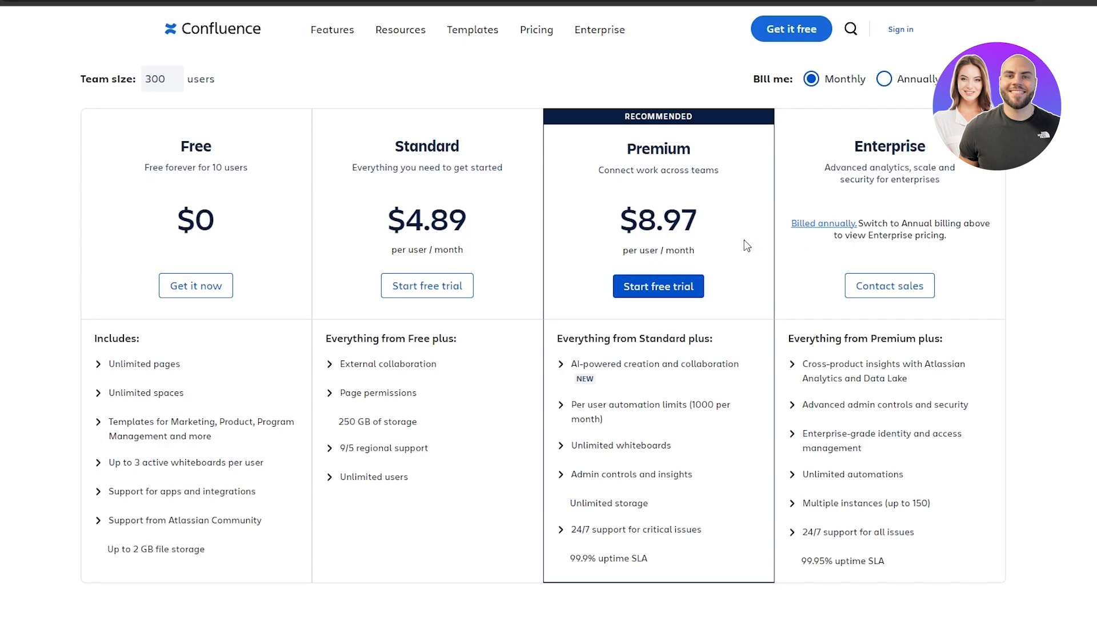
scroll(685, 253, "down", 2)
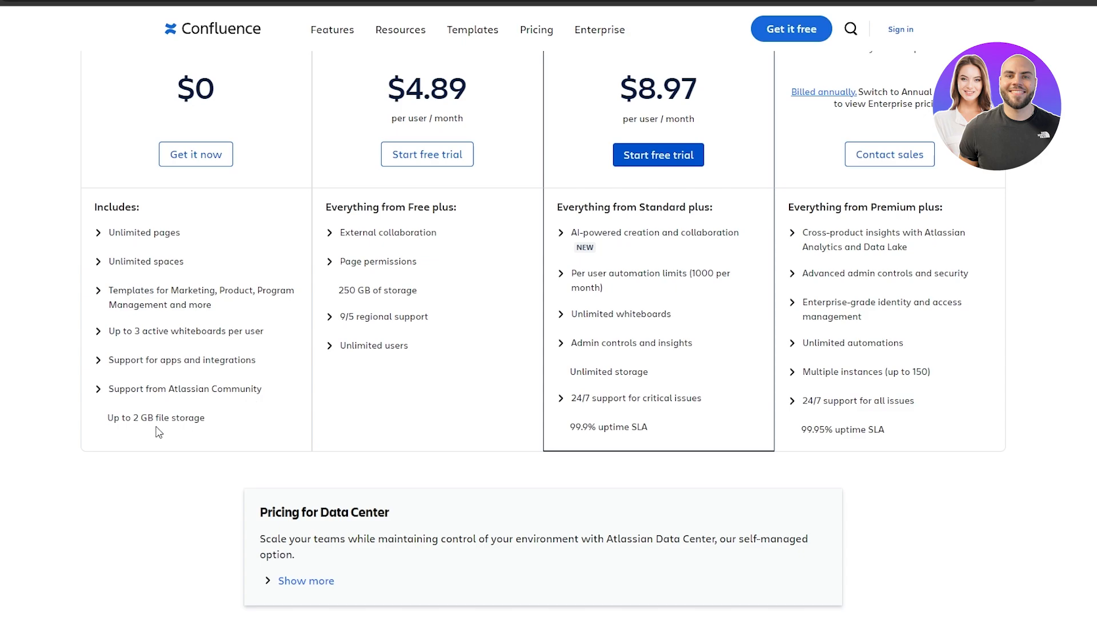
scroll(380, 303, "up", 2)
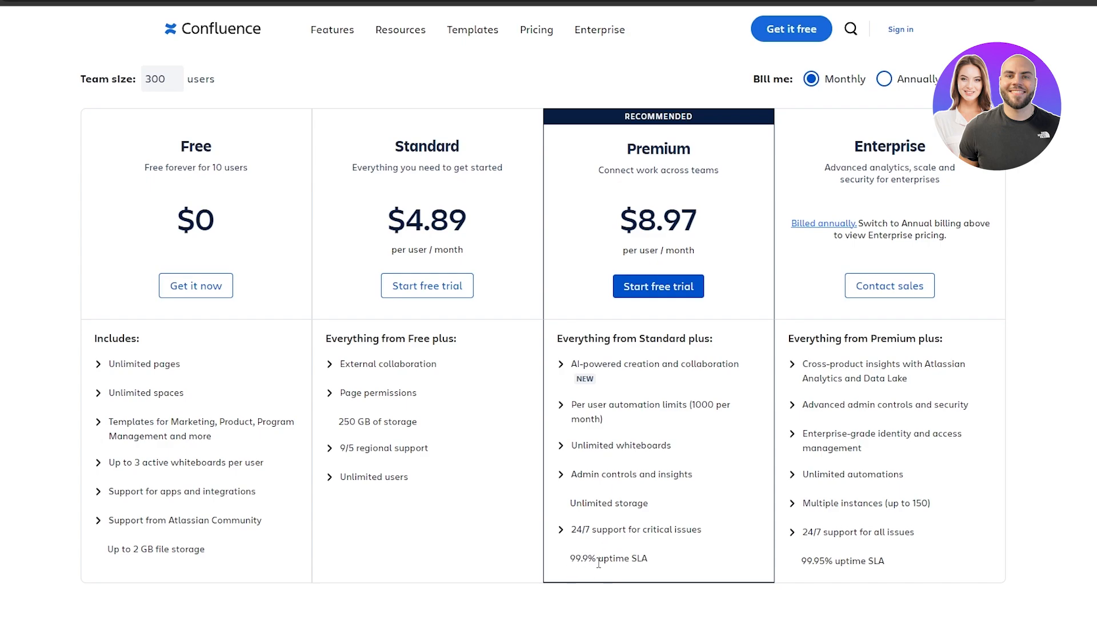
scroll(604, 560, "down", 9)
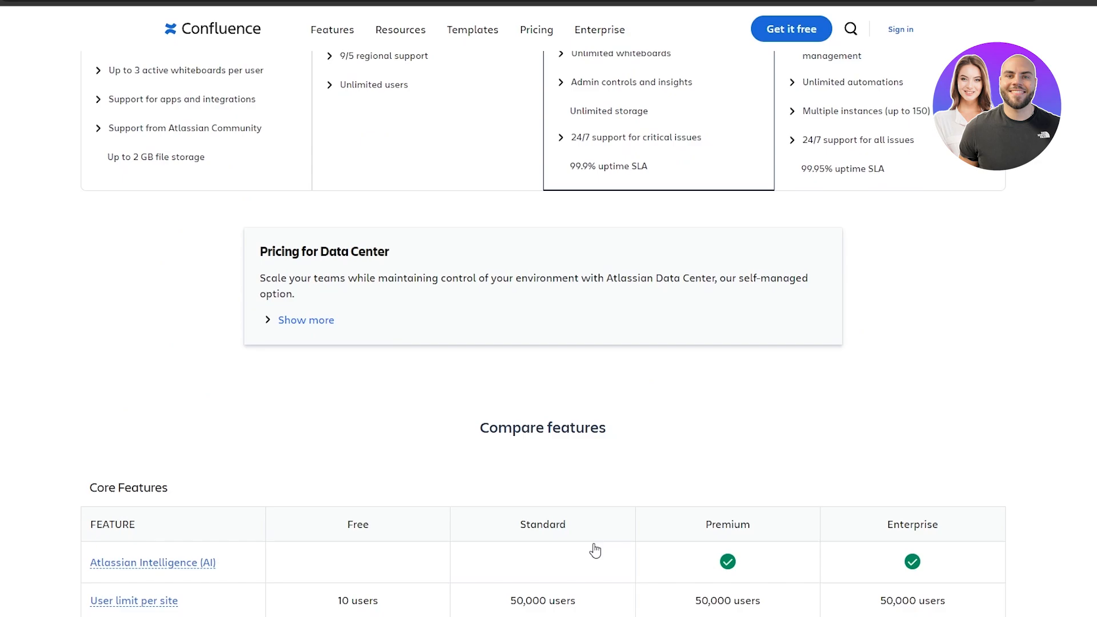
scroll(135, 392, "down", 5)
scroll(77, 395, "down", 1)
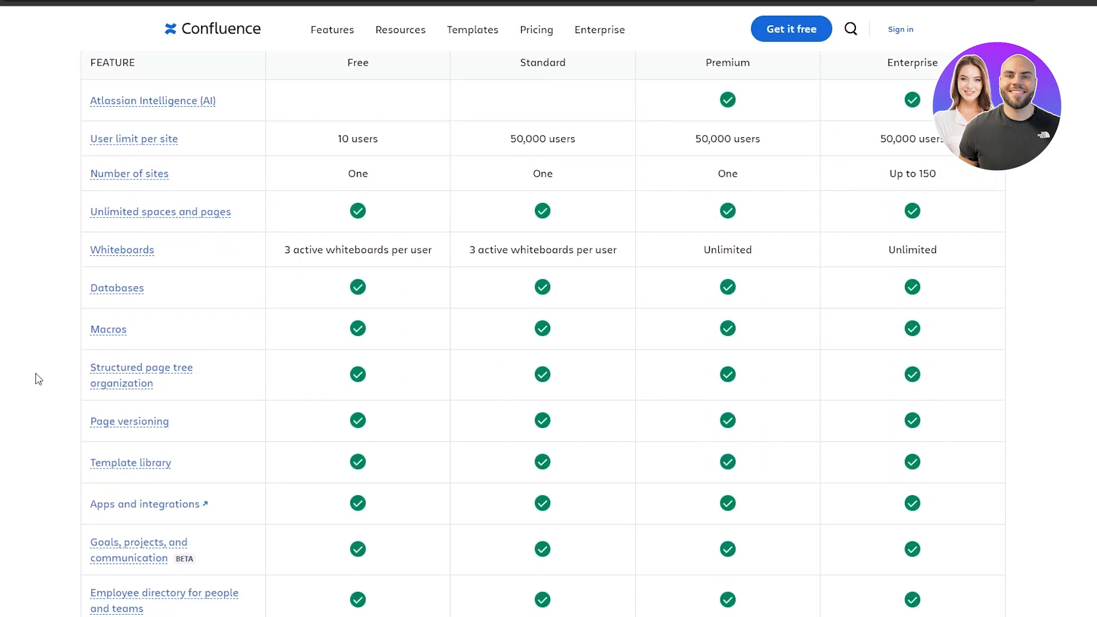
scroll(69, 72, "up", 1)
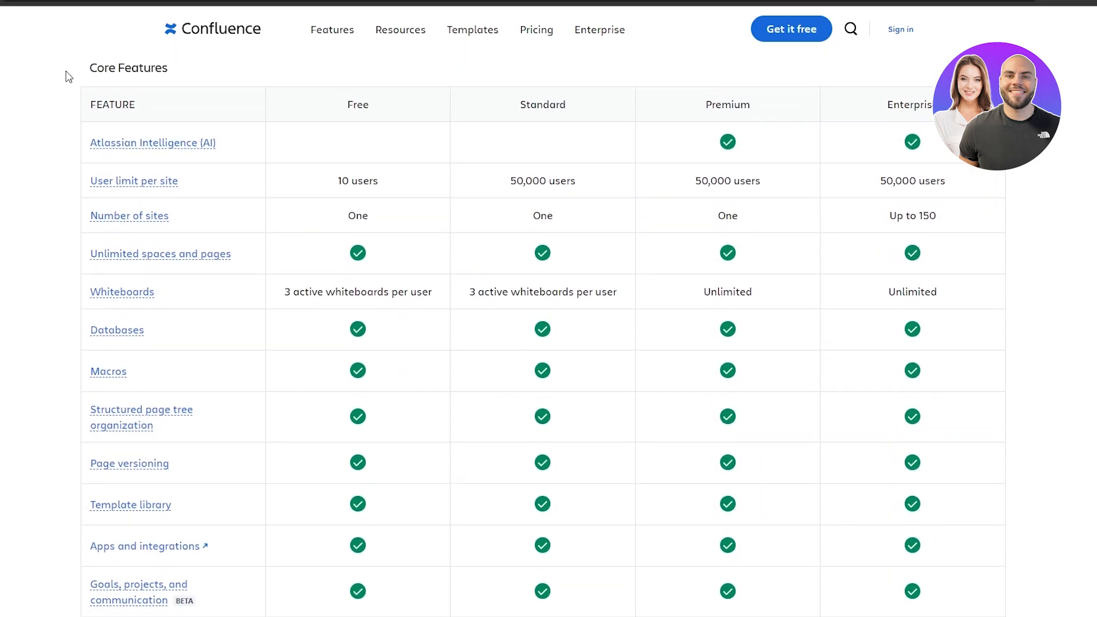
scroll(69, 86, "down", 1)
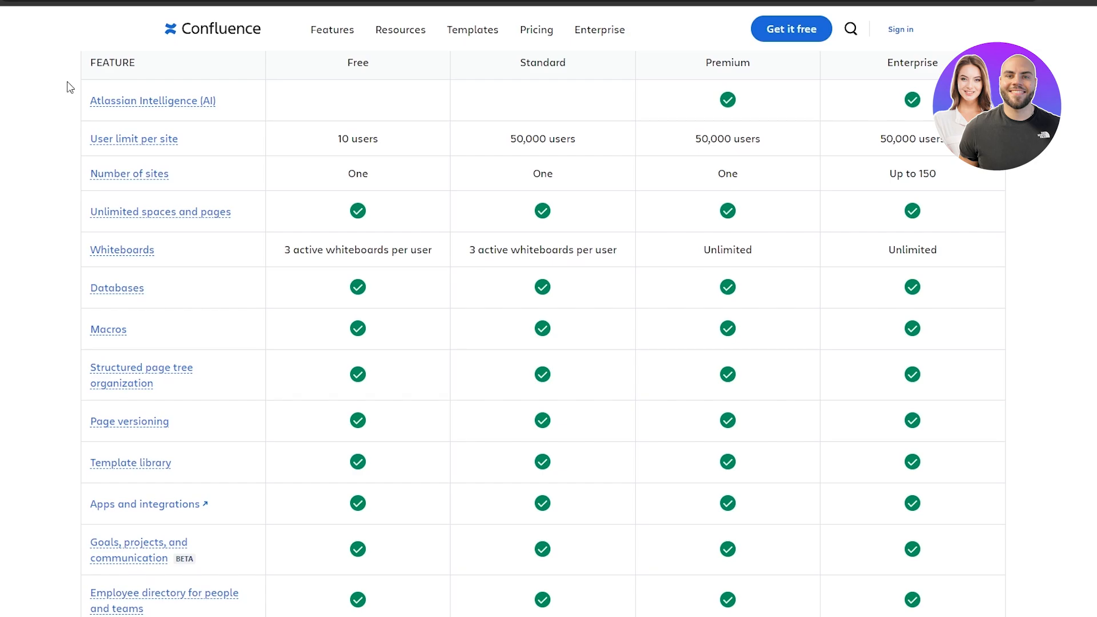
scroll(70, 87, "down", 8)
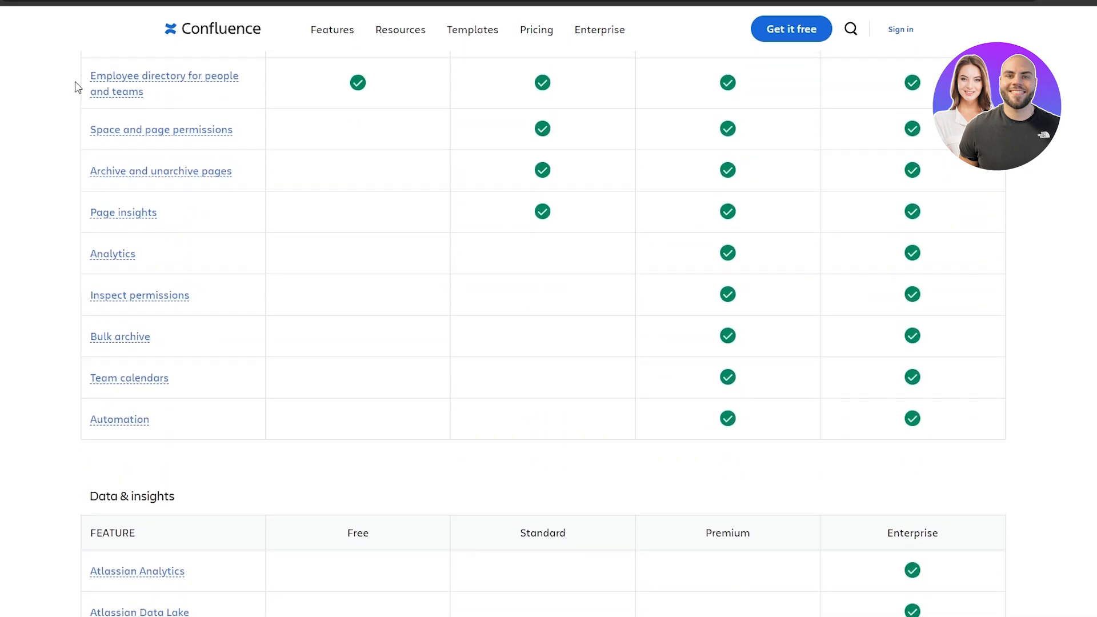
scroll(78, 90, "up", 9)
scroll(77, 92, "down", 1)
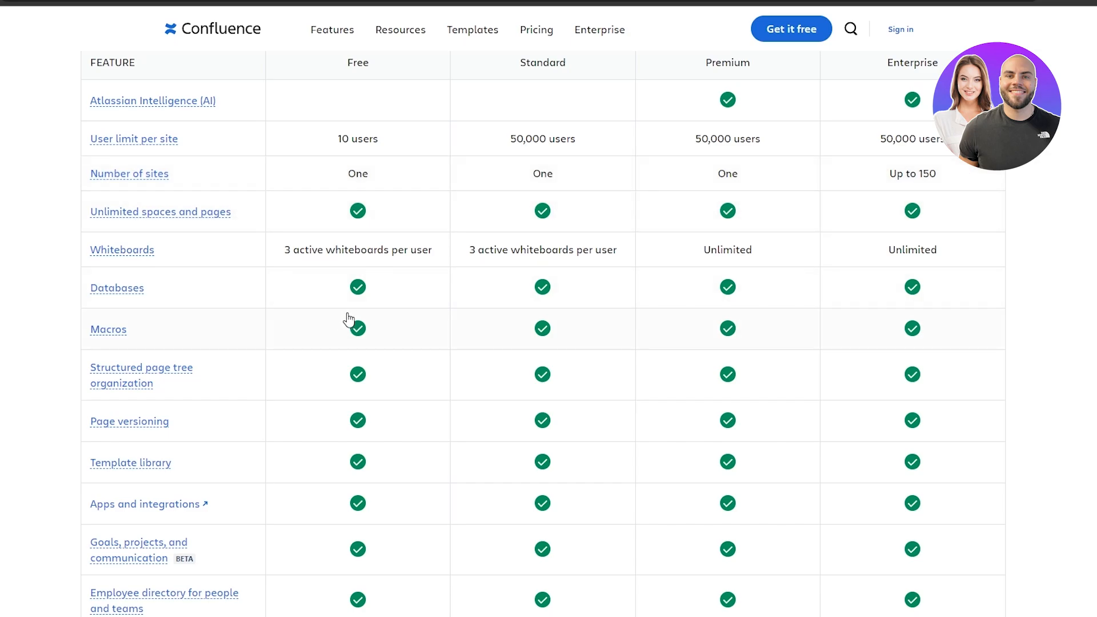
scroll(357, 325, "up", 15)
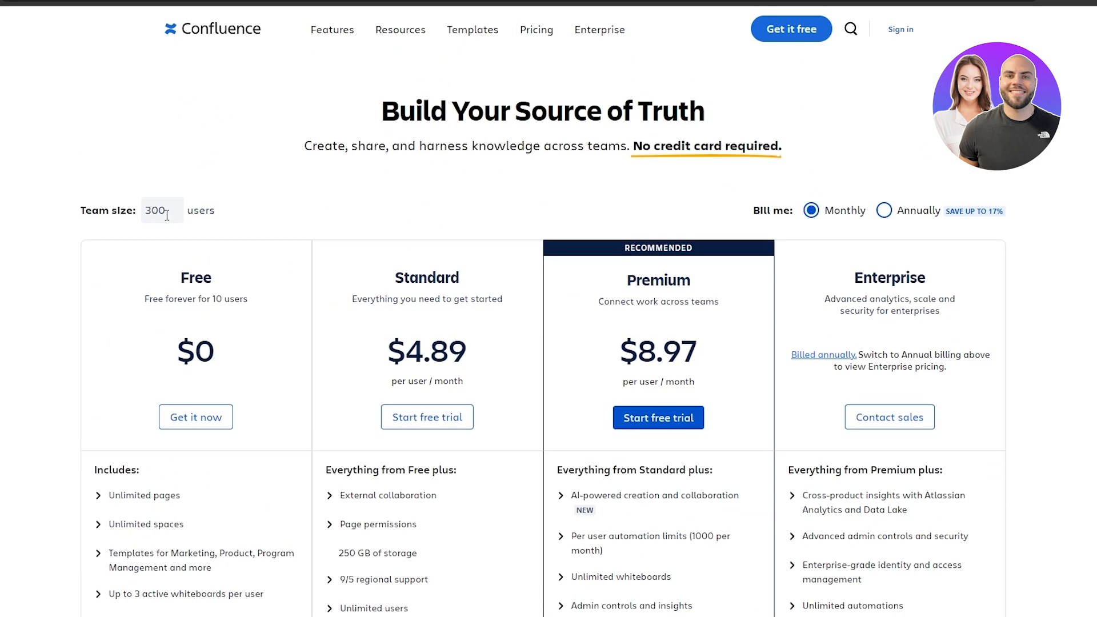
Compare plan prices billed annually, then switch back to monthly per-user pricing.
scroll(280, 222, "down", 5)
scroll(249, 127, "up", 5)
left_click(884, 211)
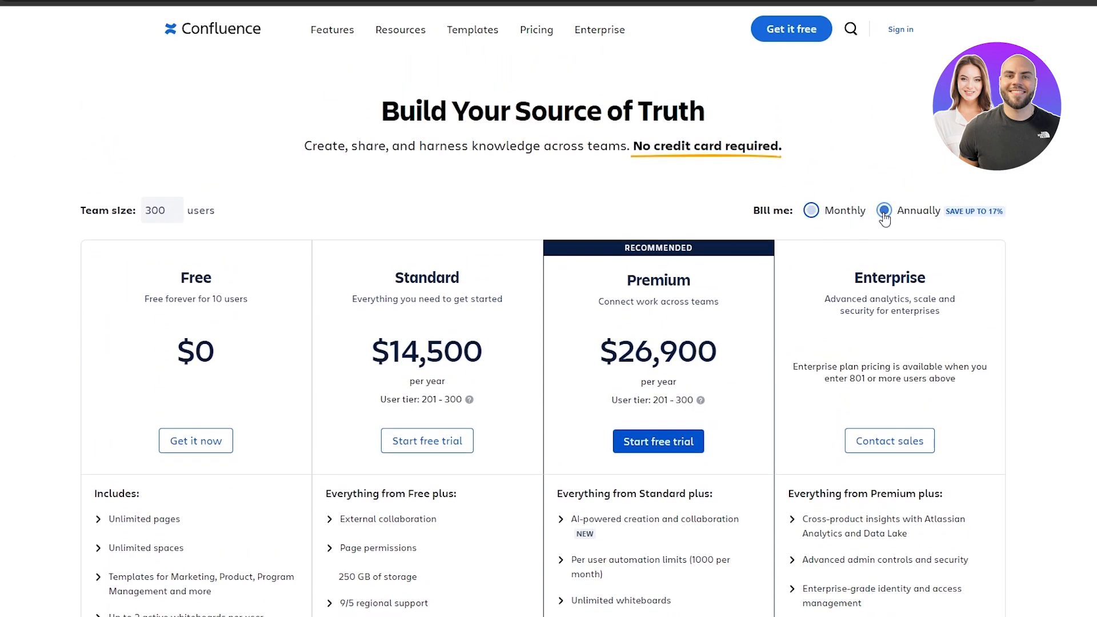
scroll(428, 393, "down", 1)
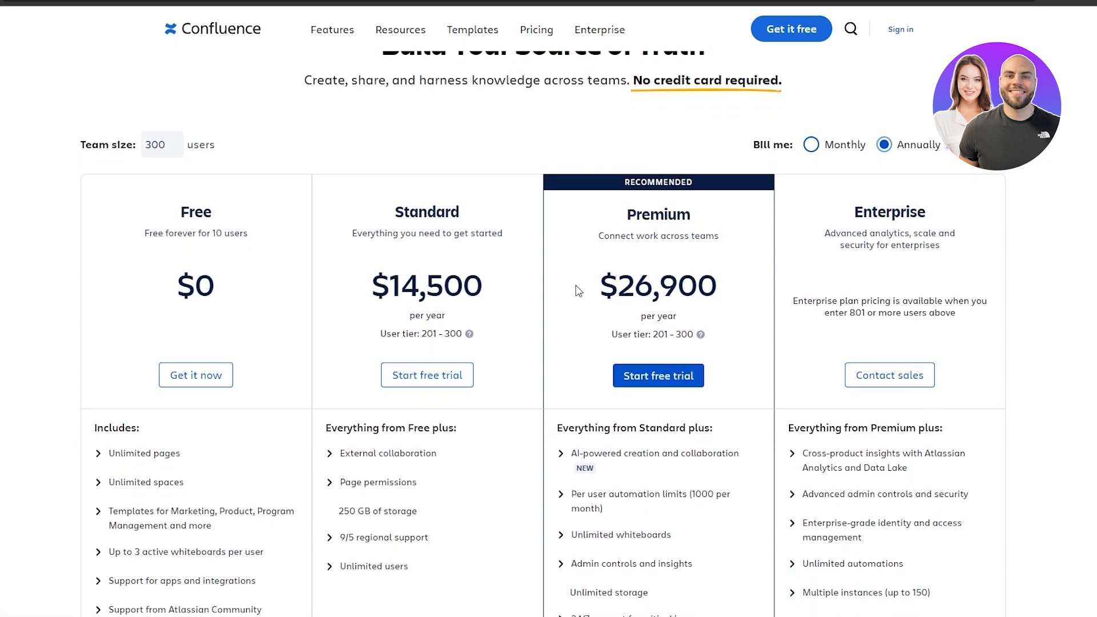
left_click(810, 145)
scroll(241, 324, "up", 1)
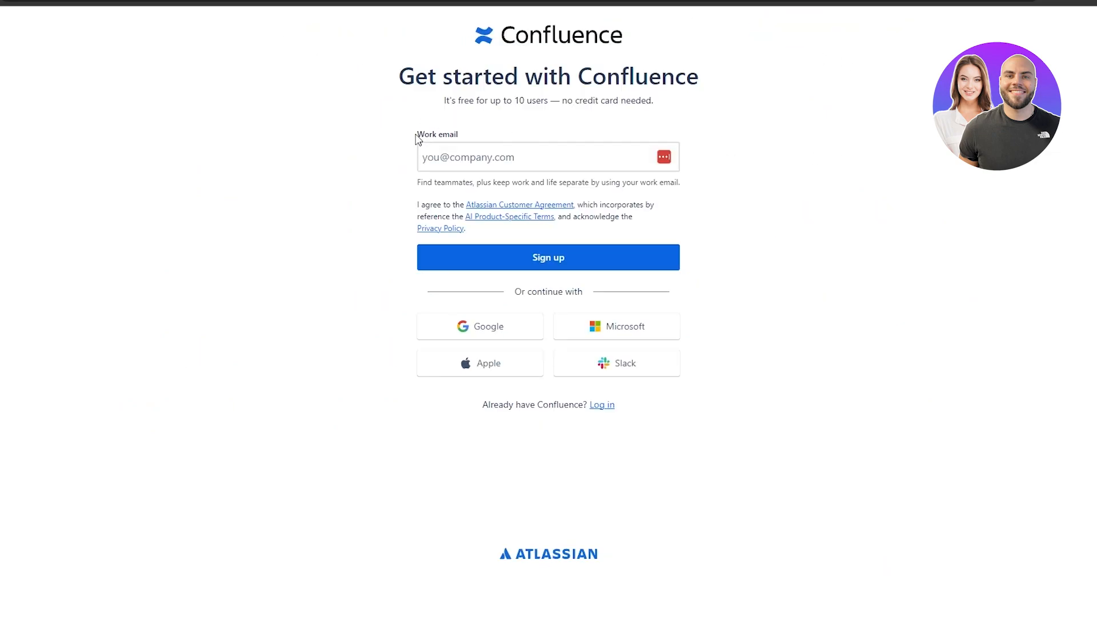
Enter the full name and account password, then submit the account details.
left_click_drag(416, 139, 462, 142)
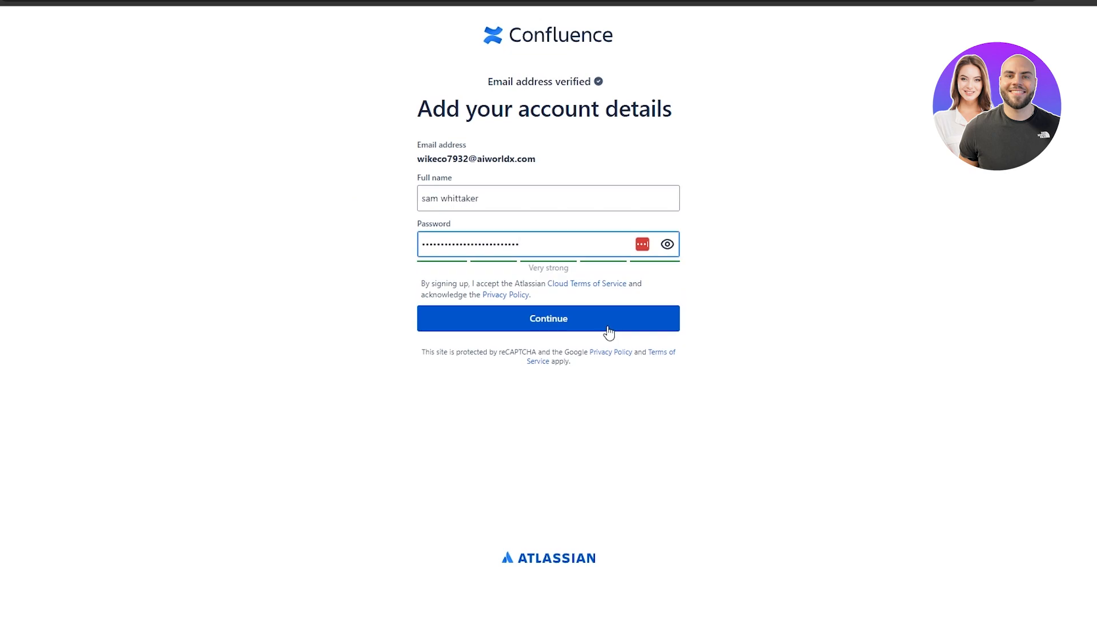
left_click(609, 330)
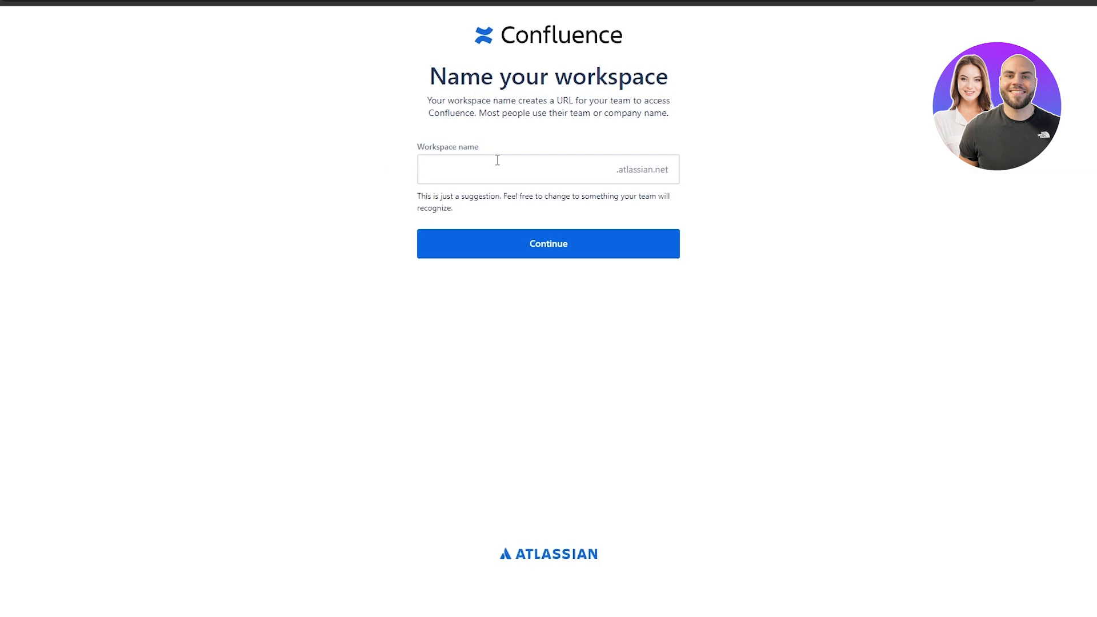
Accept the suggested .atlassian.net workspace name to create the site.
double_click(541, 198)
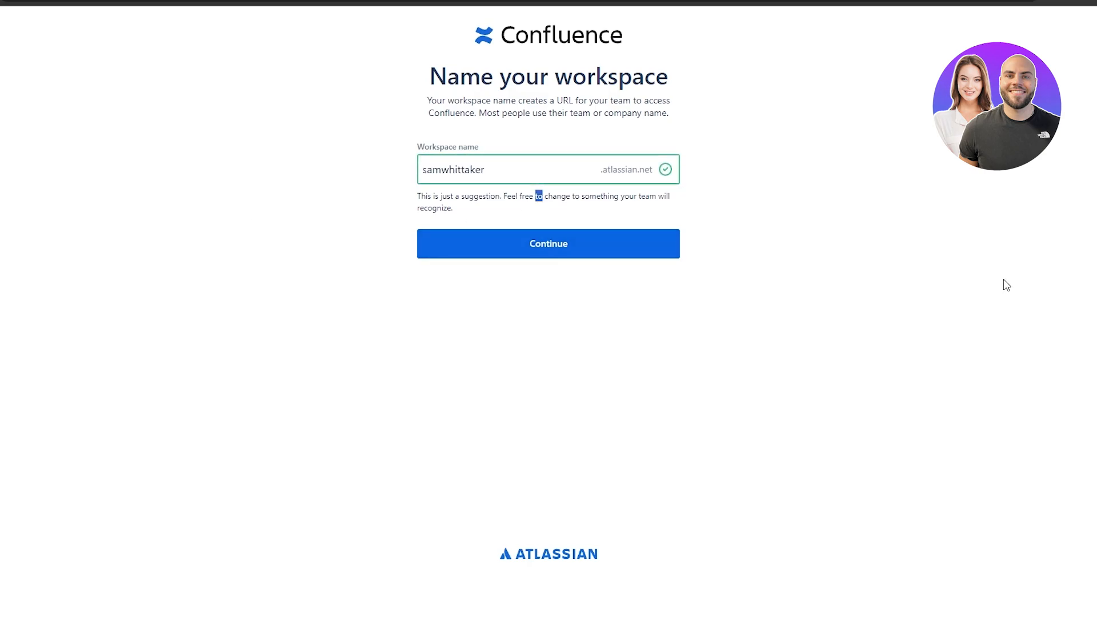
left_click(975, 284)
left_click(578, 250)
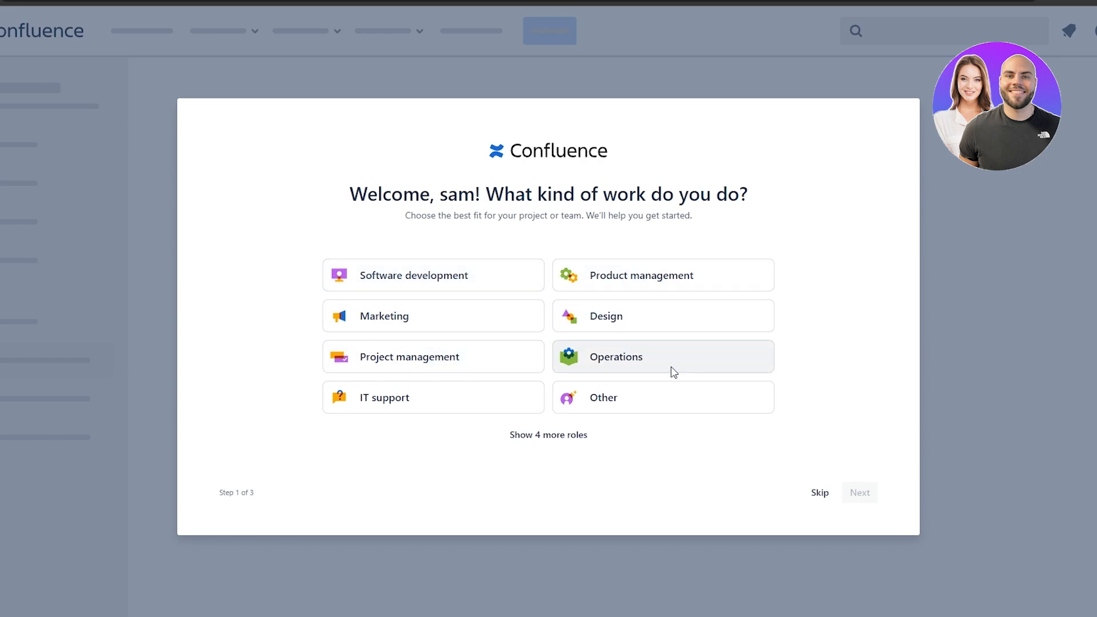
Pick Project management from the expanded roles as your kind of work and continue.
left_click(550, 440)
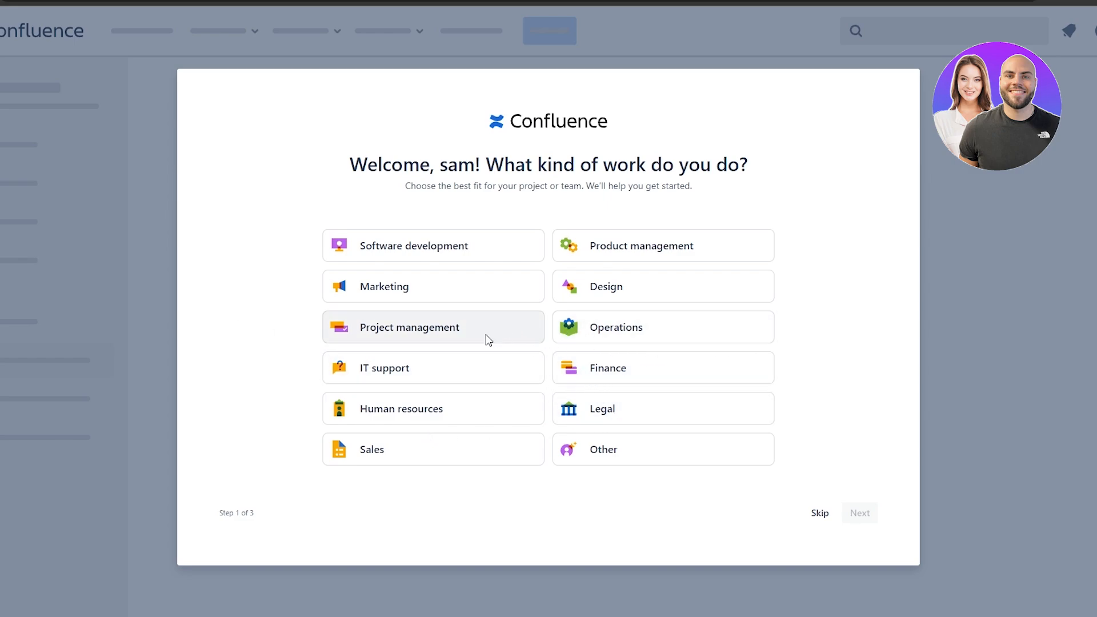
left_click(397, 331)
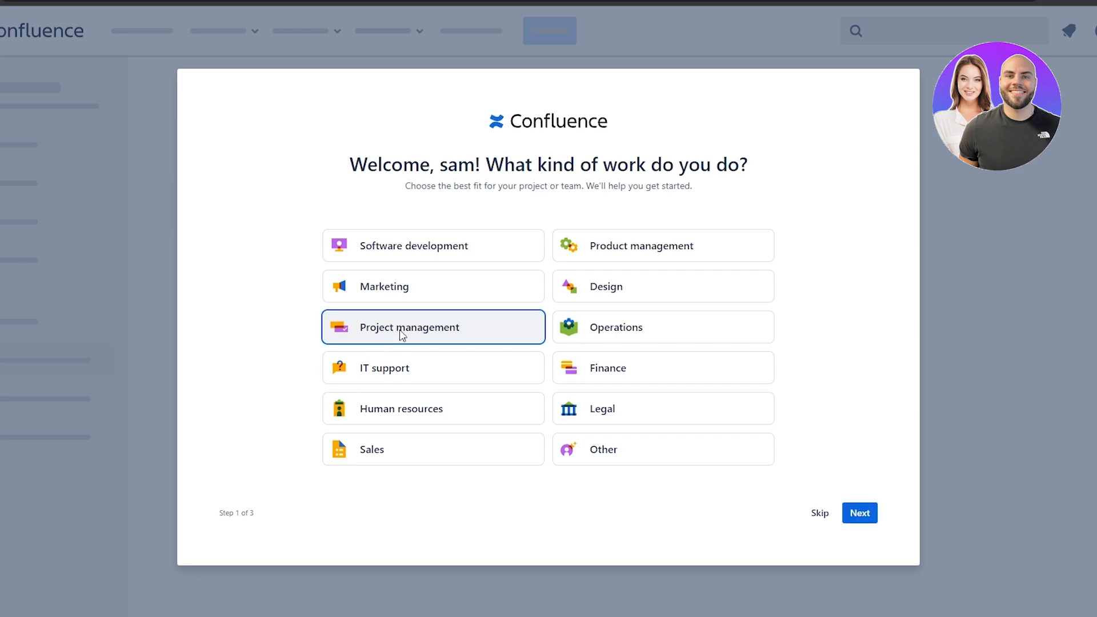
left_click(856, 523)
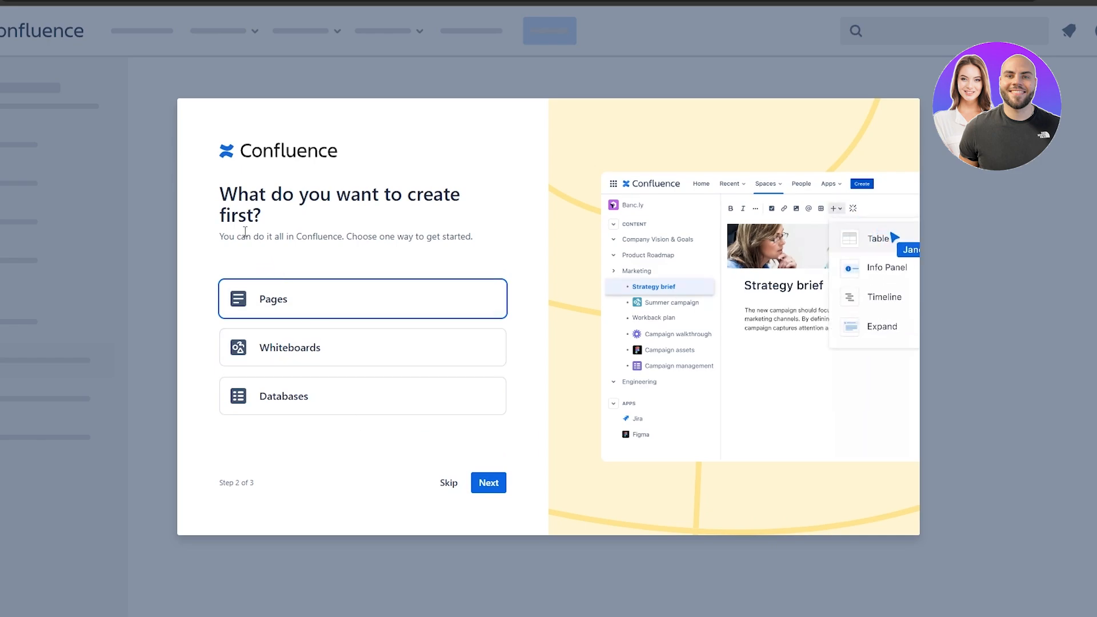
Preview Databases, Whiteboards and Pages, then skip choosing what to create first.
left_click(321, 410)
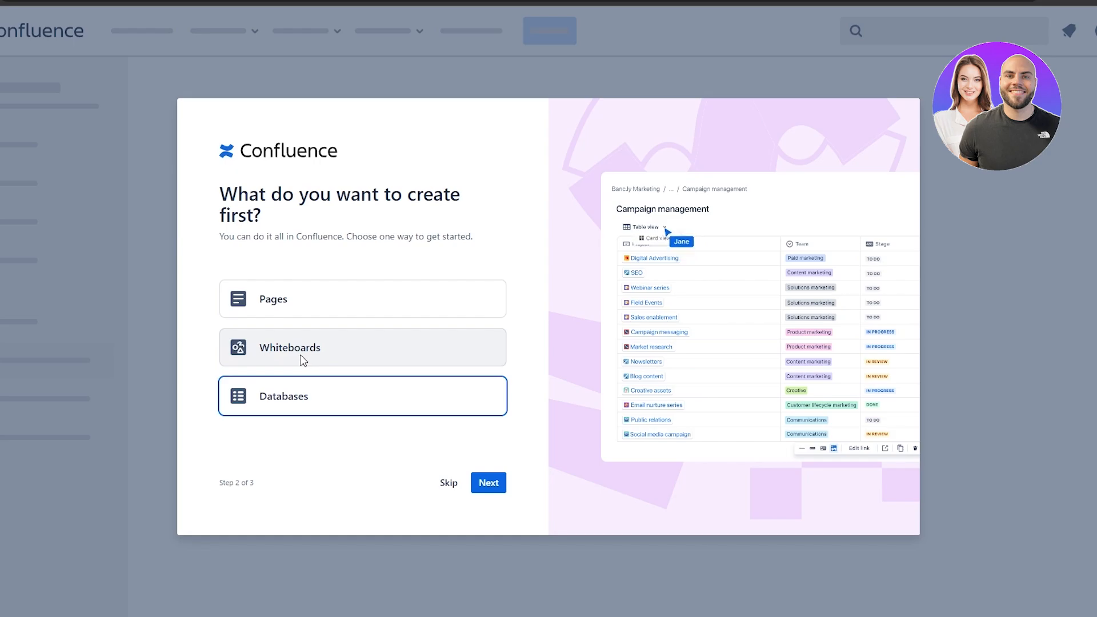
left_click(303, 357)
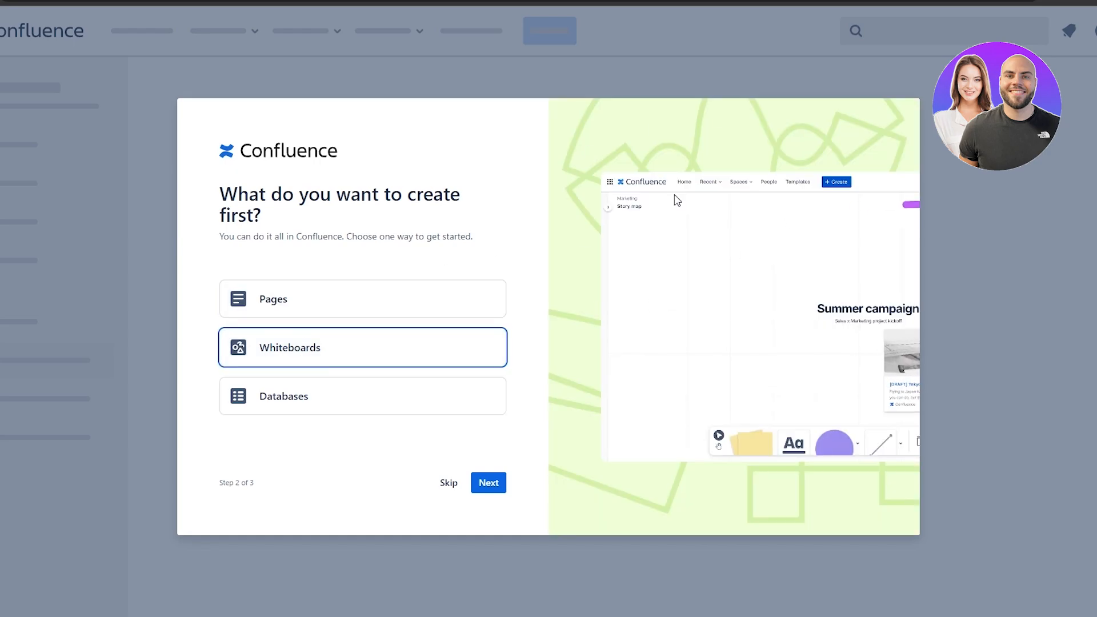
left_click(411, 312)
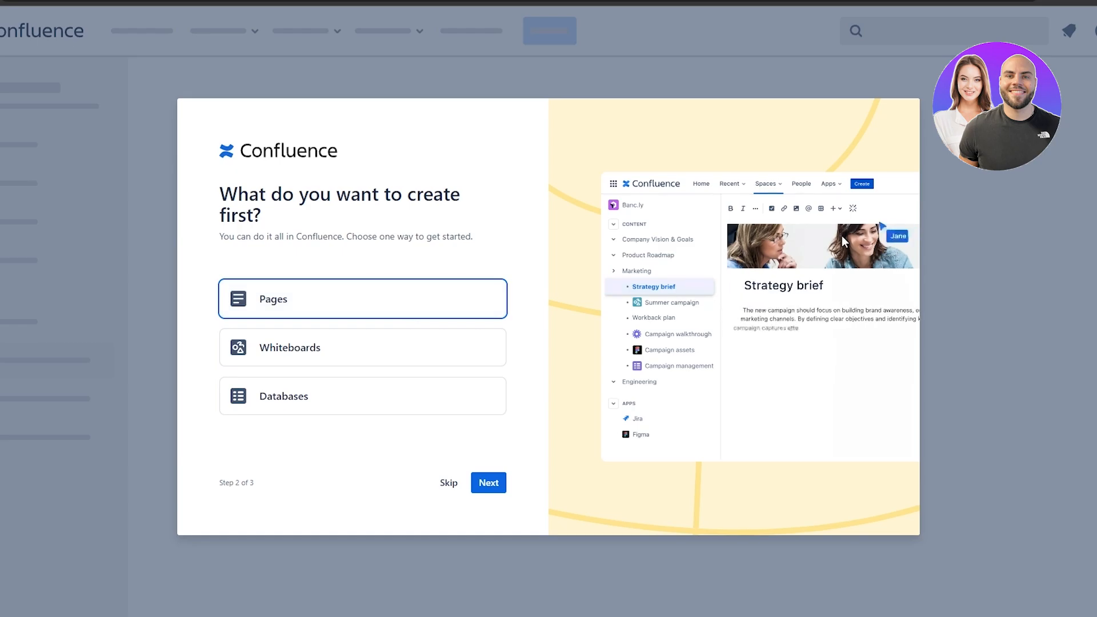
left_click(292, 360)
left_click(292, 396)
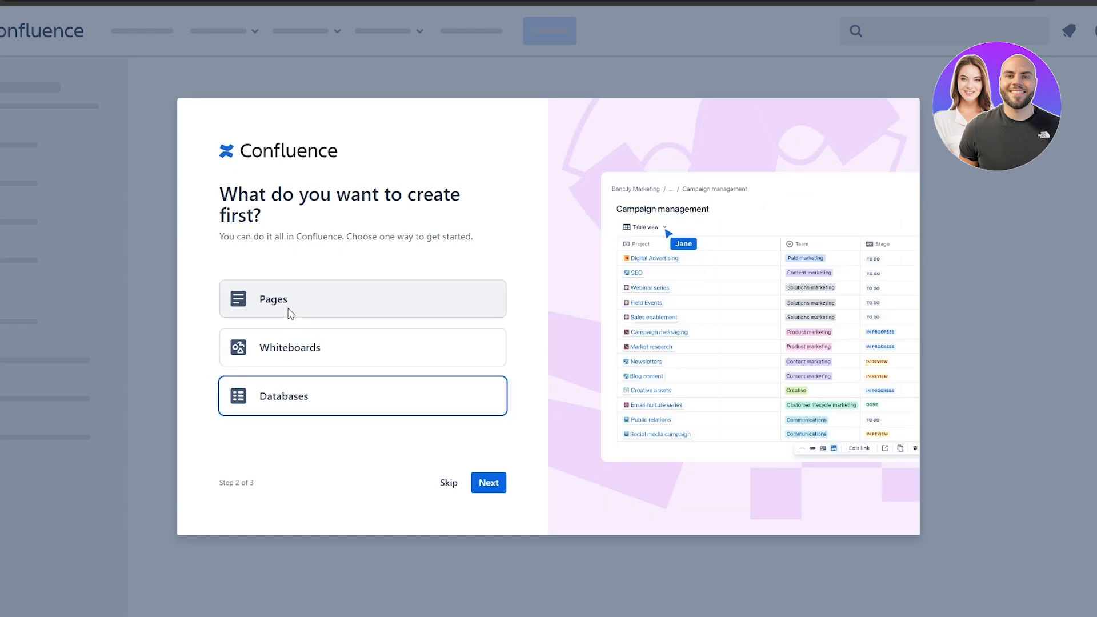
left_click(450, 484)
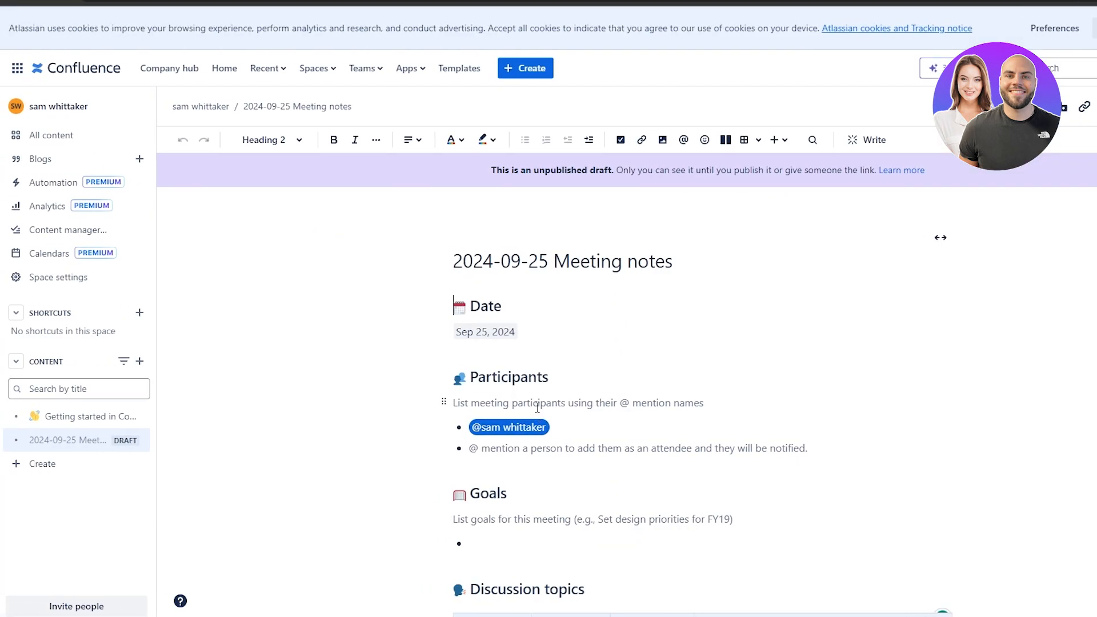
Scroll through the Meeting notes draft's Date, Participants, Goals and Discussion topics sections.
scroll(537, 408, "down", 6)
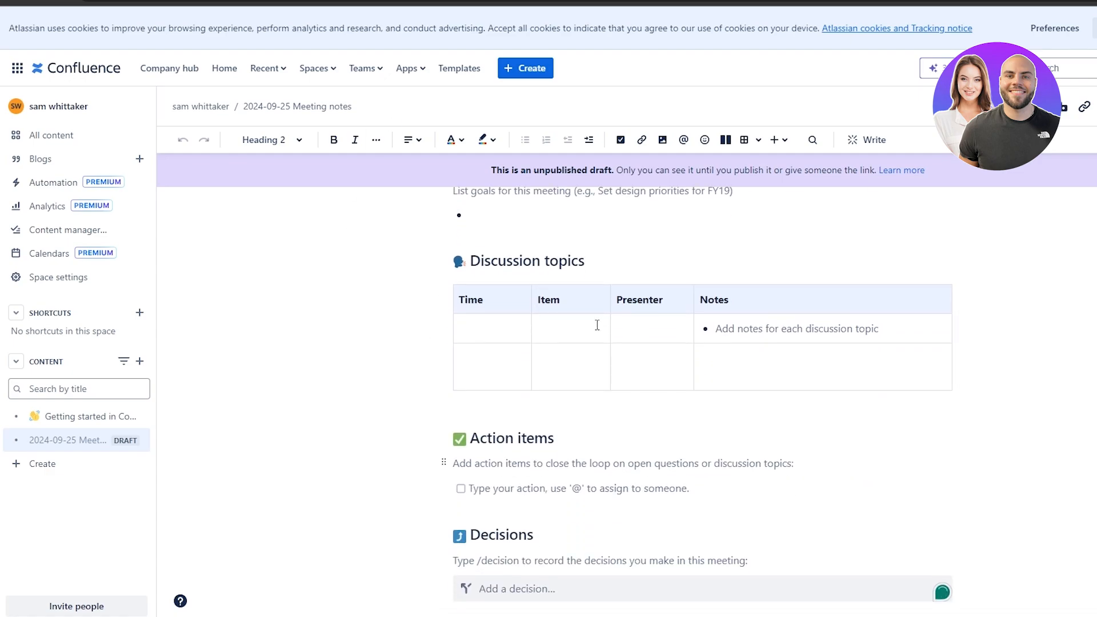
scroll(546, 321, "up", 6)
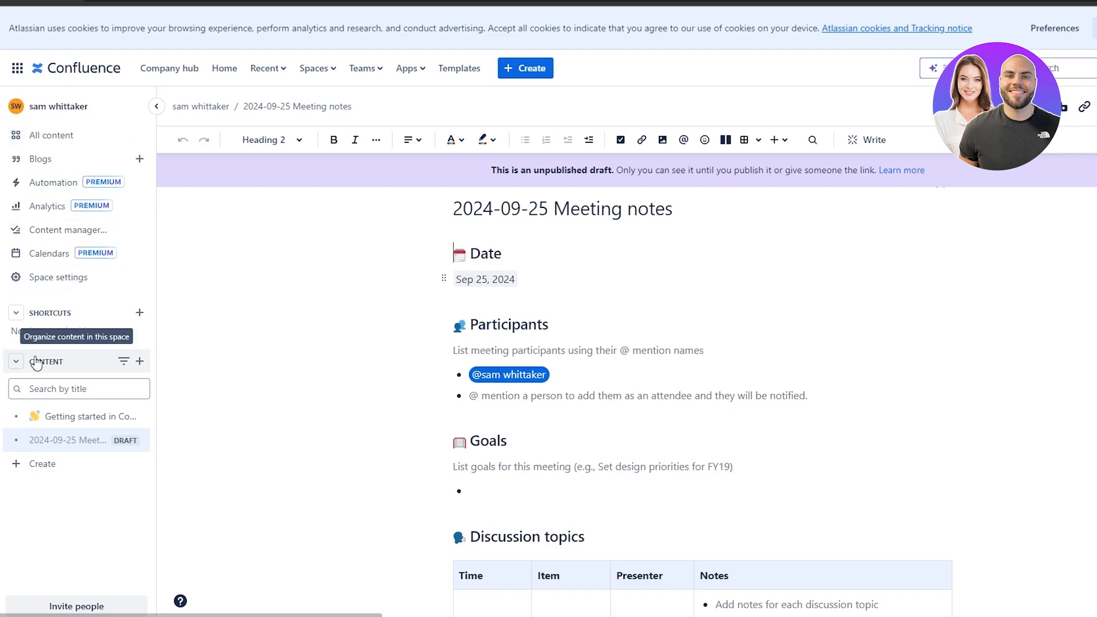
scroll(589, 346, "up", 1)
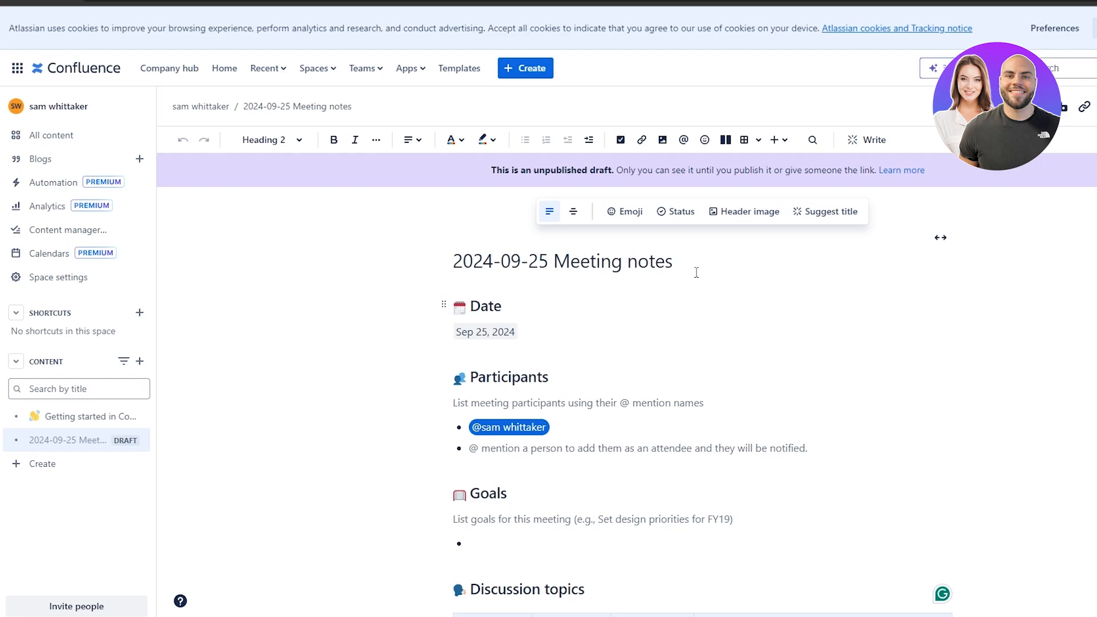
scroll(694, 271, "down", 5)
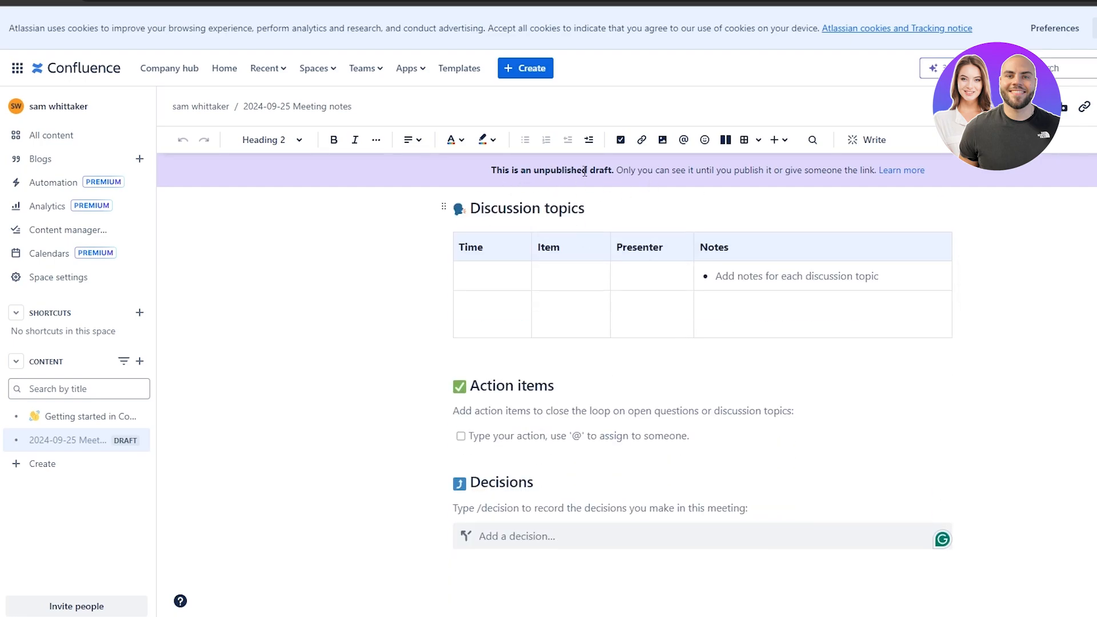
scroll(697, 194, "up", 5)
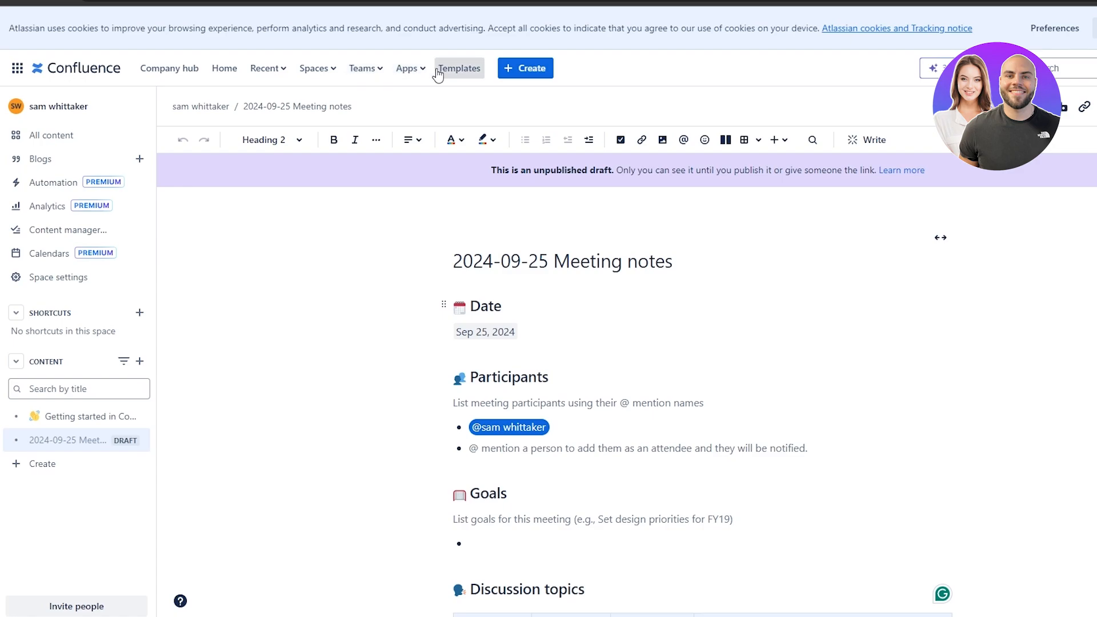
Dismiss the Atlassian app switcher, return to Confluence Home and scroll the recent items.
left_click(11, 71)
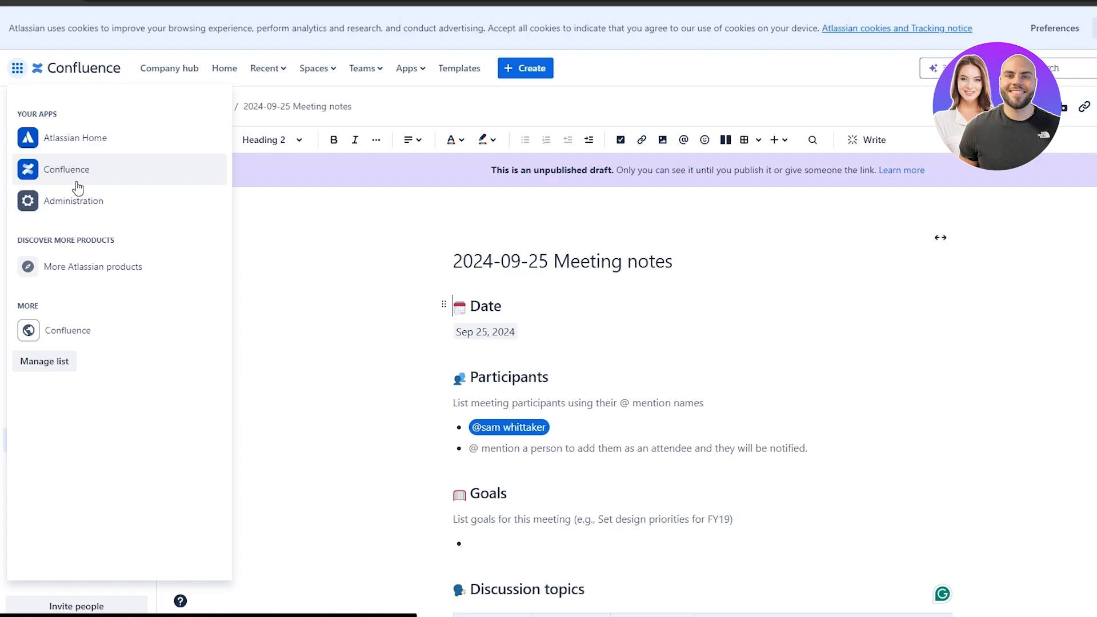
left_click(16, 71)
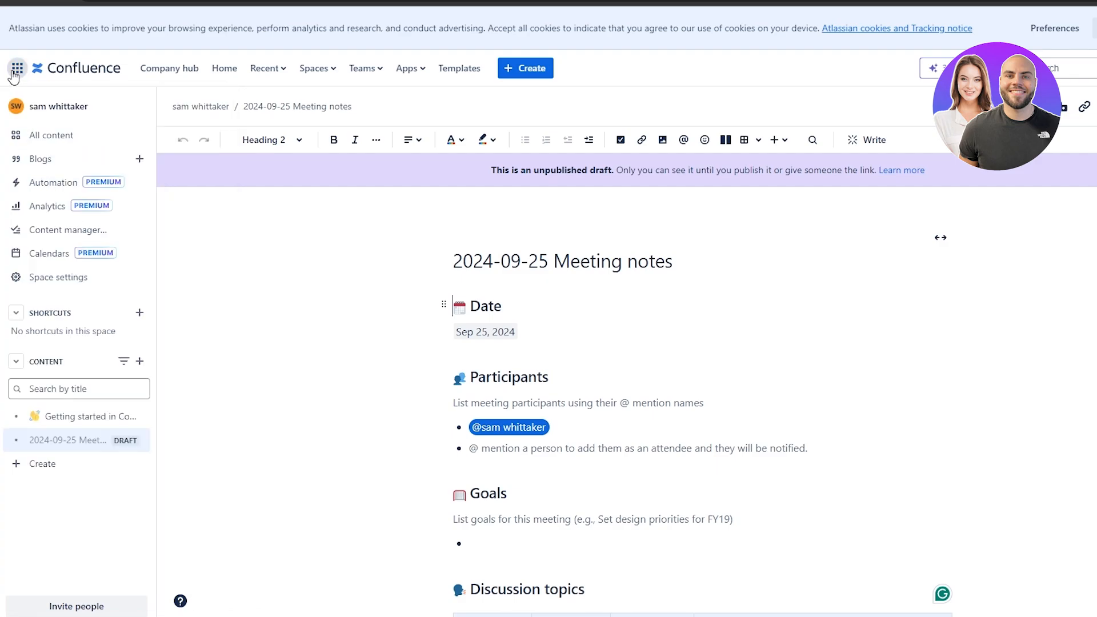
left_click(94, 75)
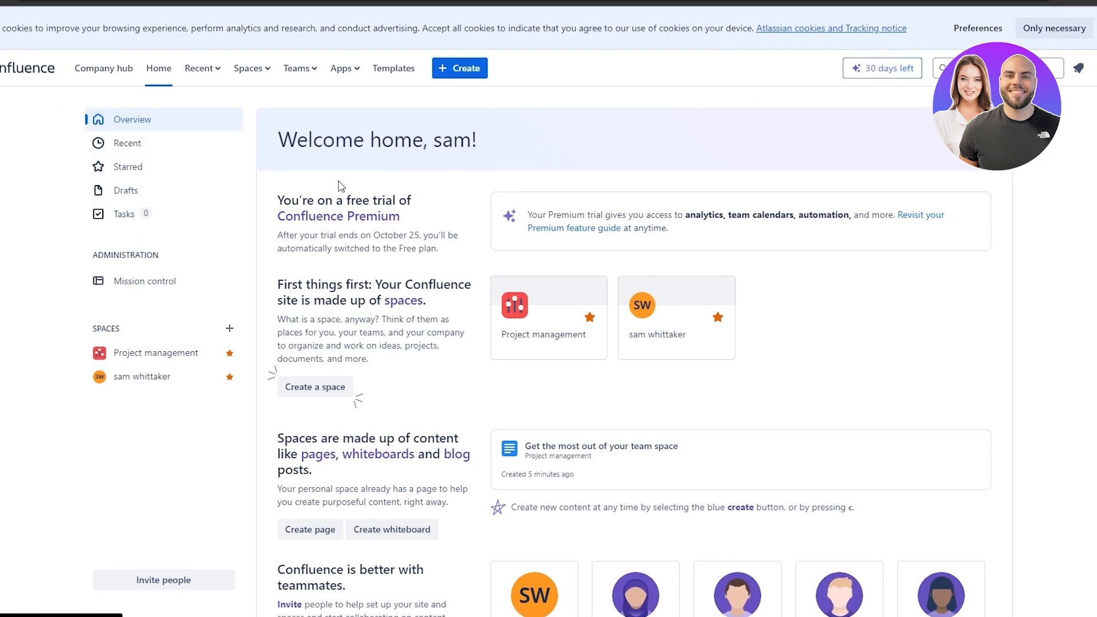
scroll(560, 204, "down", 9)
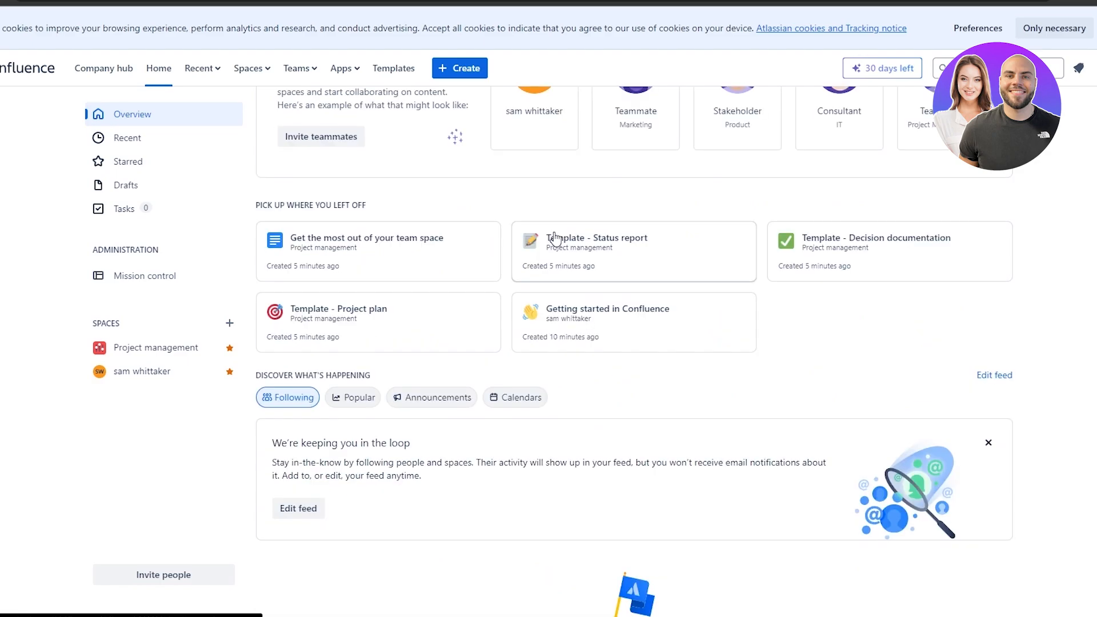
scroll(557, 246, "up", 6)
scroll(607, 328, "down", 3)
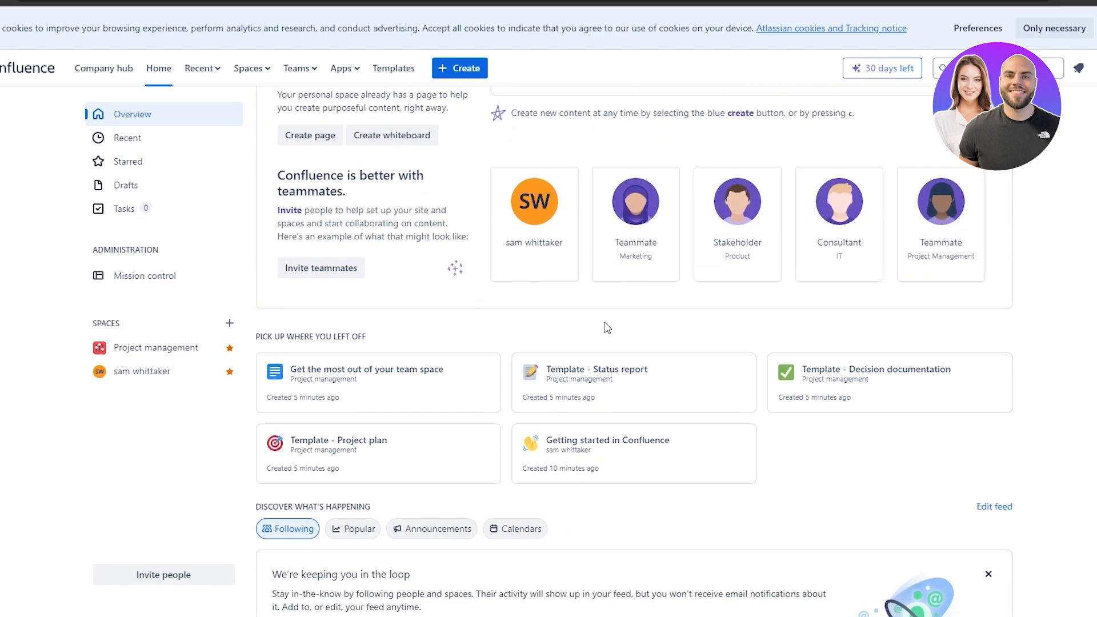
scroll(607, 328, "down", 1)
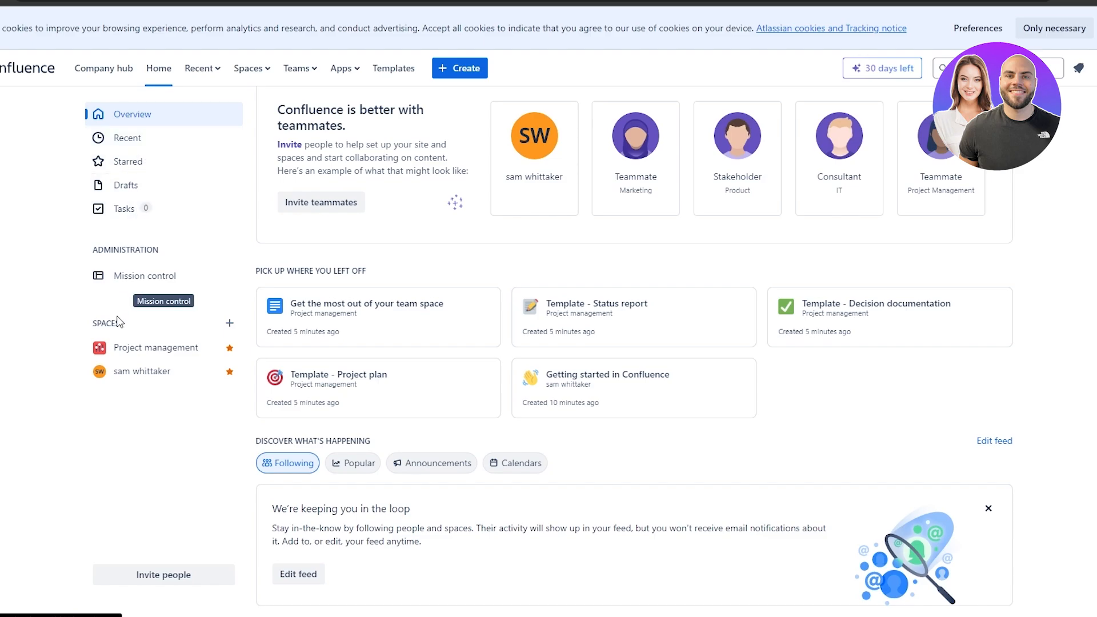
View the personal space overview, then browse the Project management space.
left_click(138, 378)
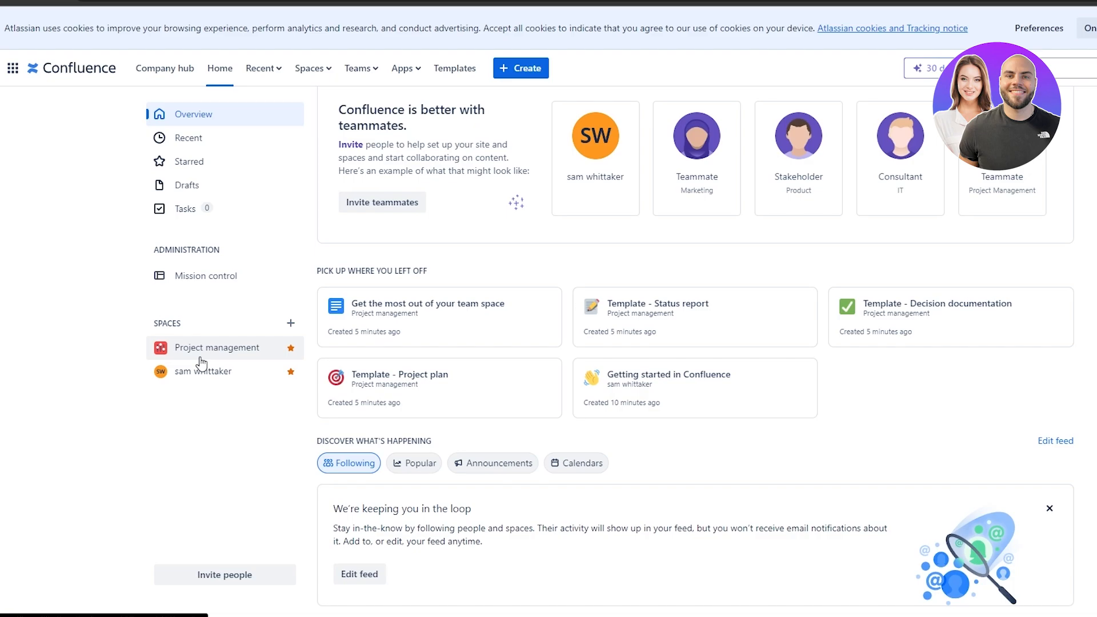
left_click(200, 356)
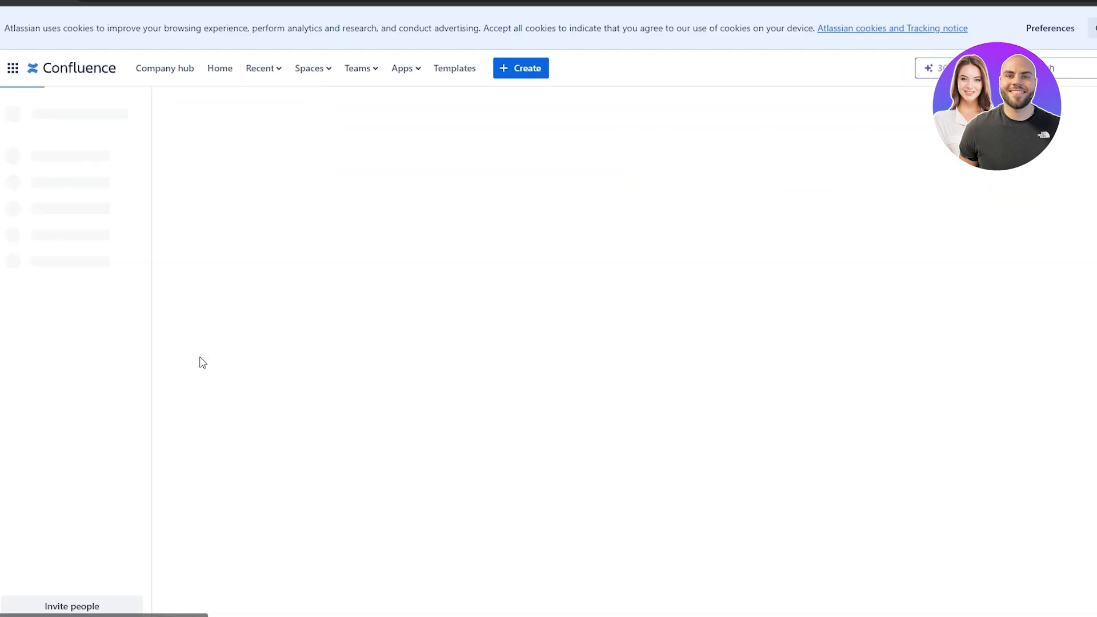
scroll(605, 308, "down", 10)
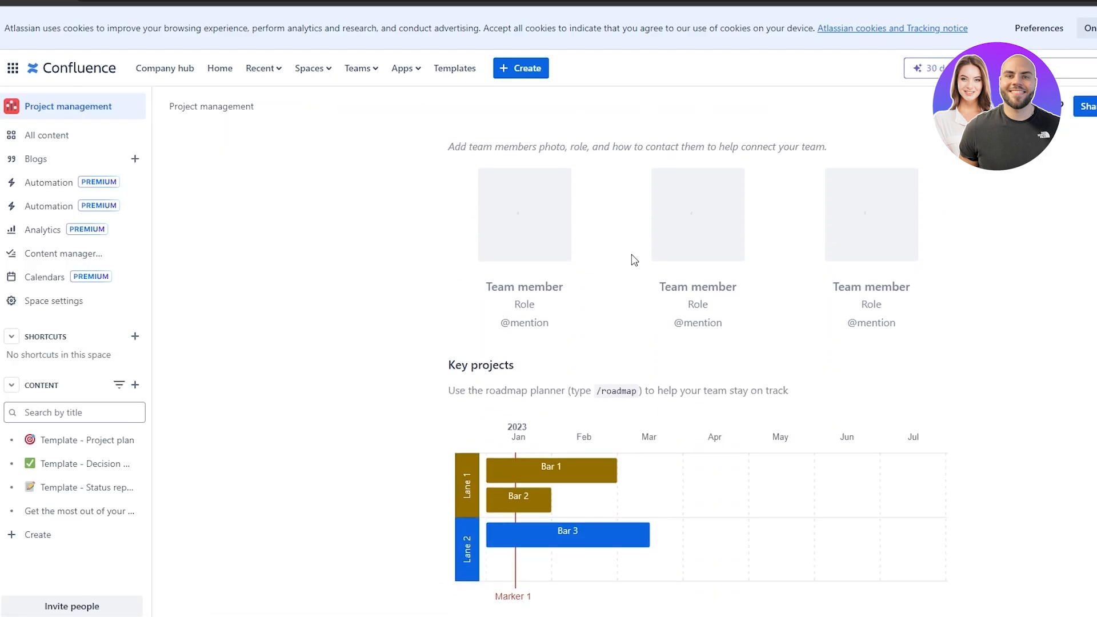
scroll(665, 318, "up", 6)
scroll(666, 317, "down", 5)
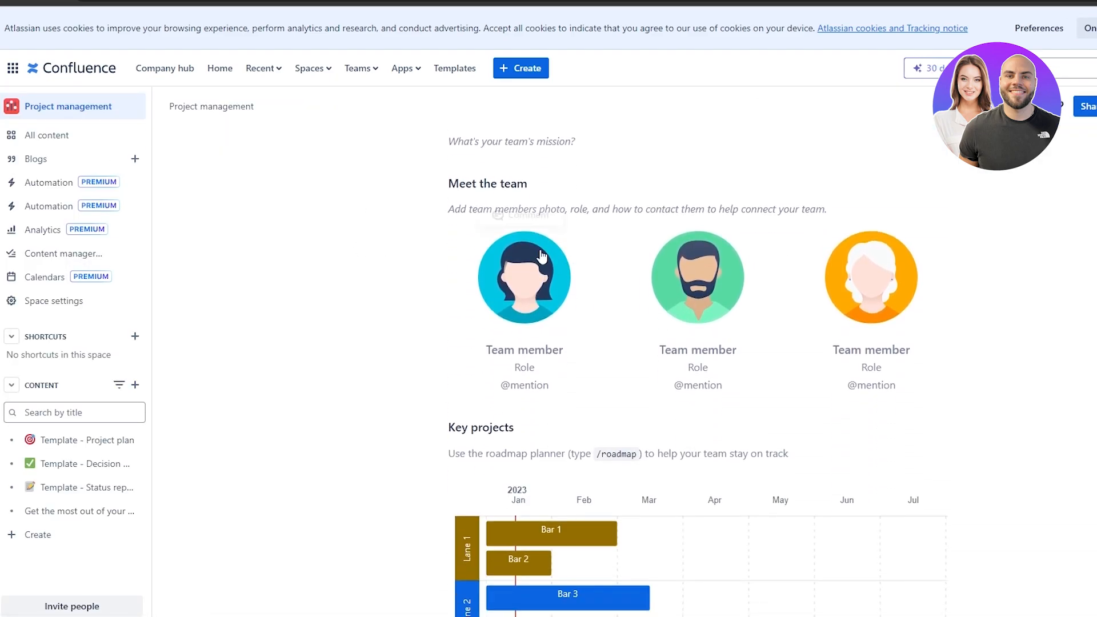
scroll(561, 290, "down", 9)
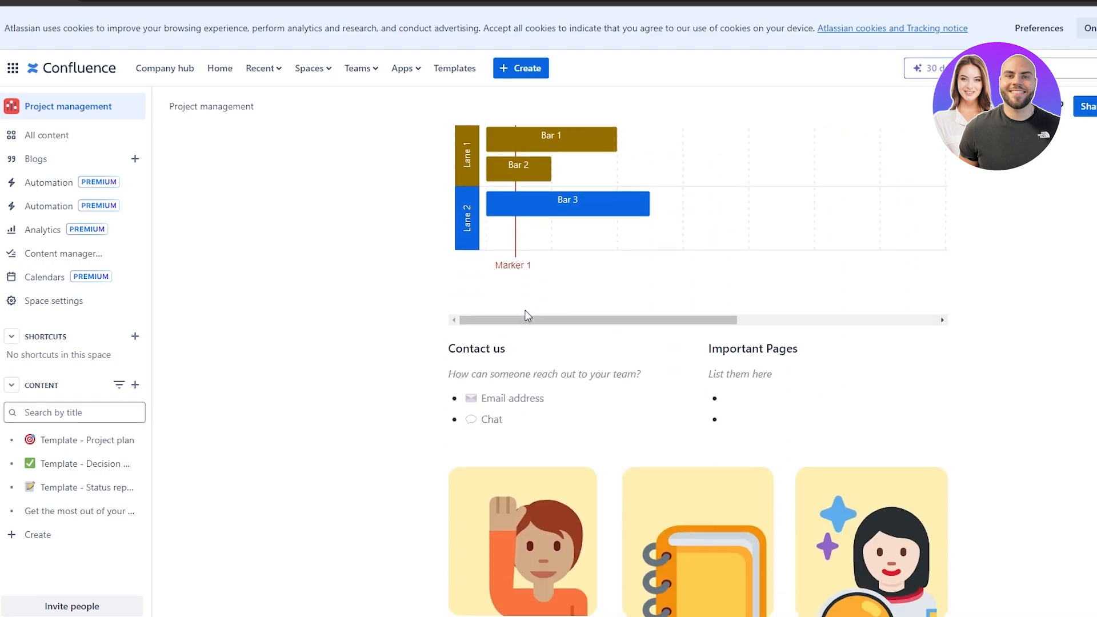
scroll(527, 316, "down", 3)
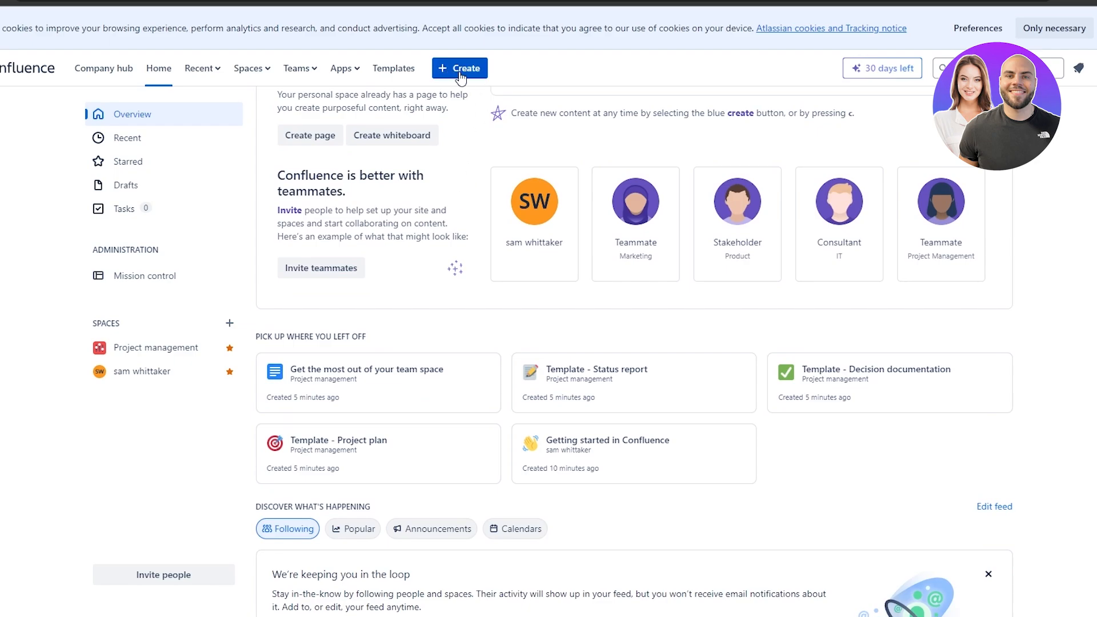
Open the Templates gallery and scroll through its 143 template cards.
scroll(488, 350, "up", 7)
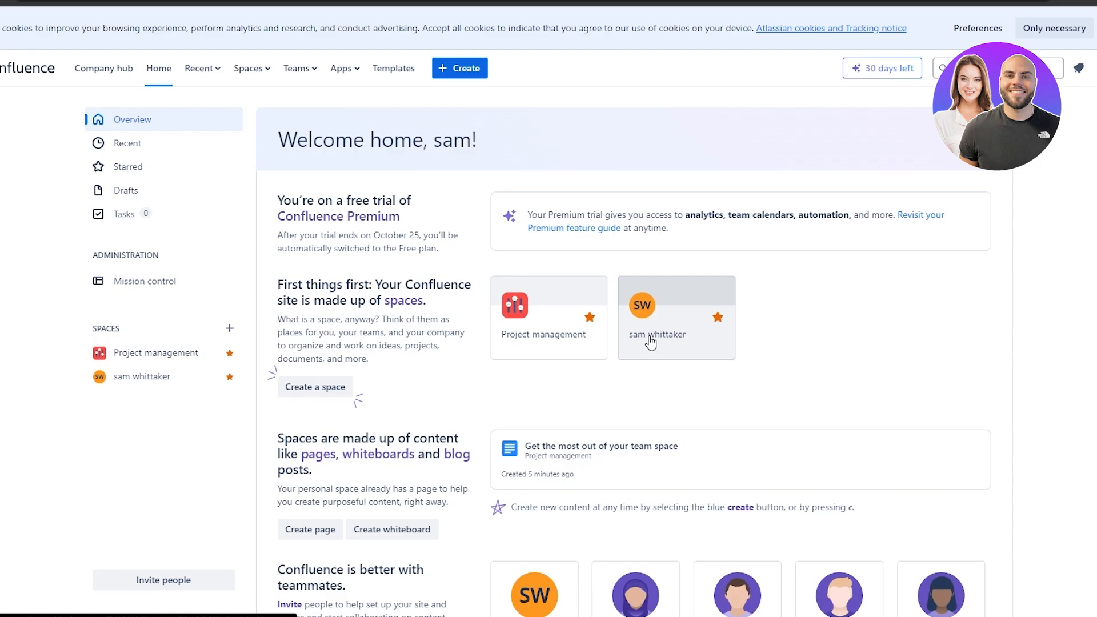
left_click(389, 73)
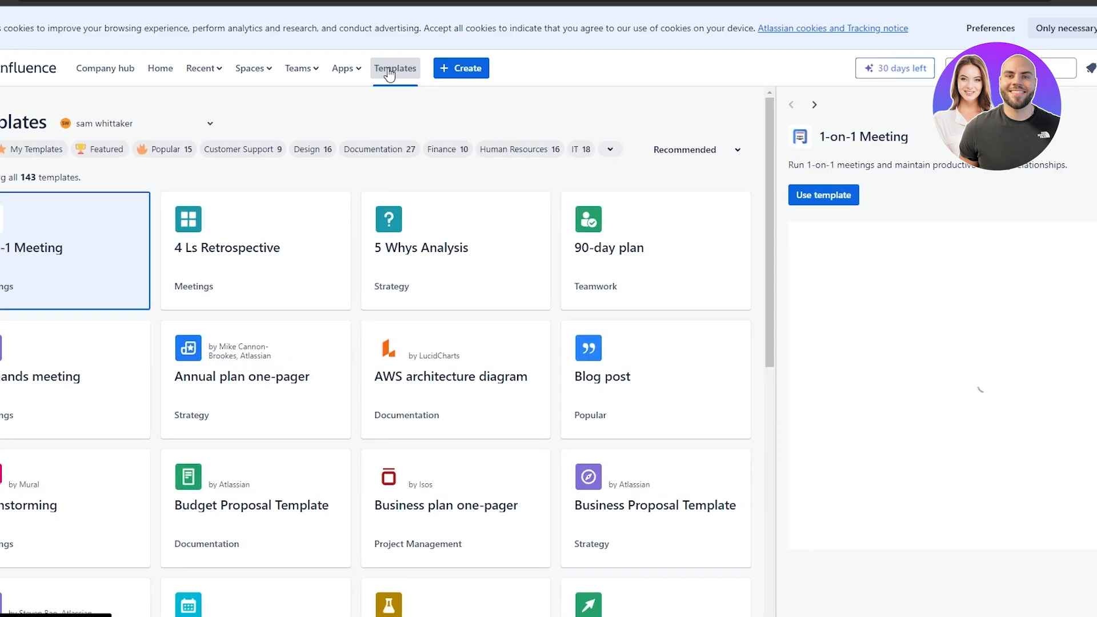
scroll(685, 295, "down", 2)
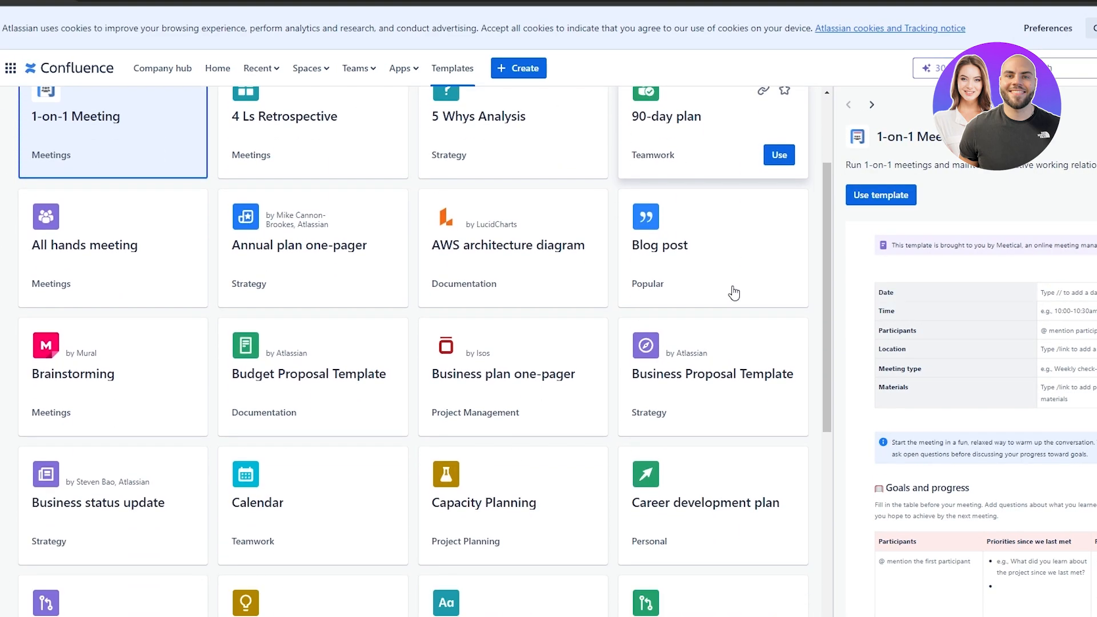
scroll(623, 284, "down", 3)
scroll(759, 345, "down", 1)
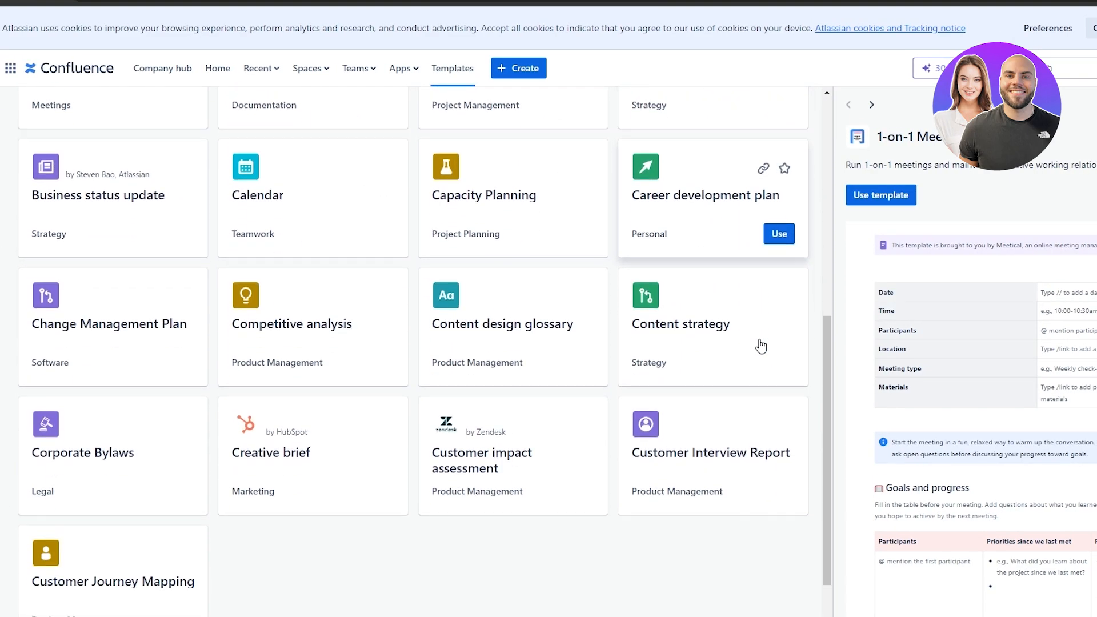
scroll(107, 229, "up", 6)
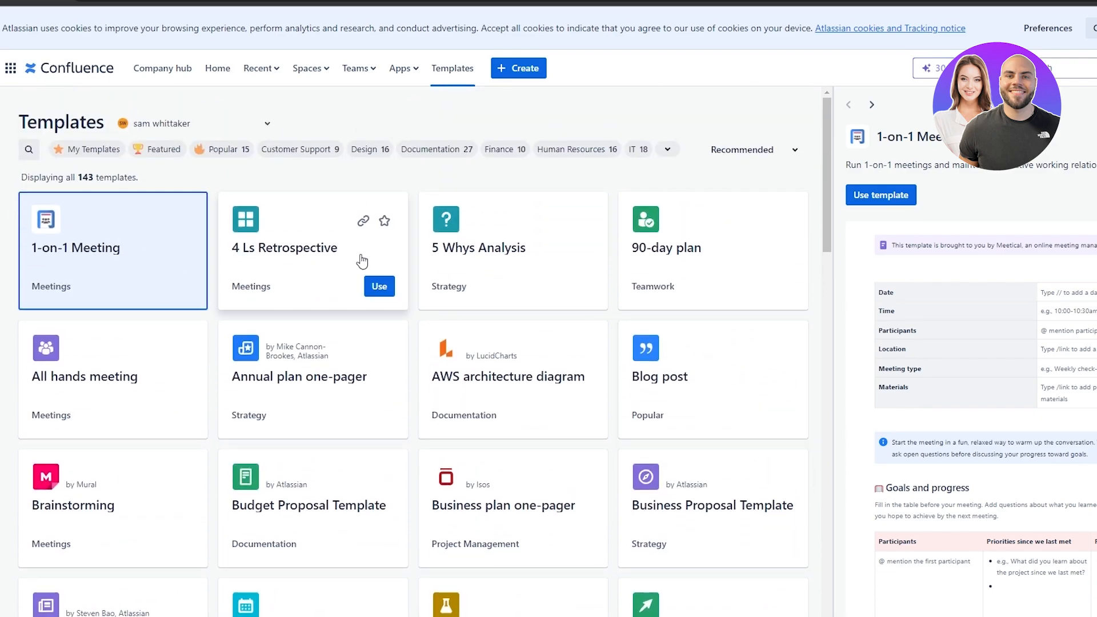
scroll(761, 272, "down", 1)
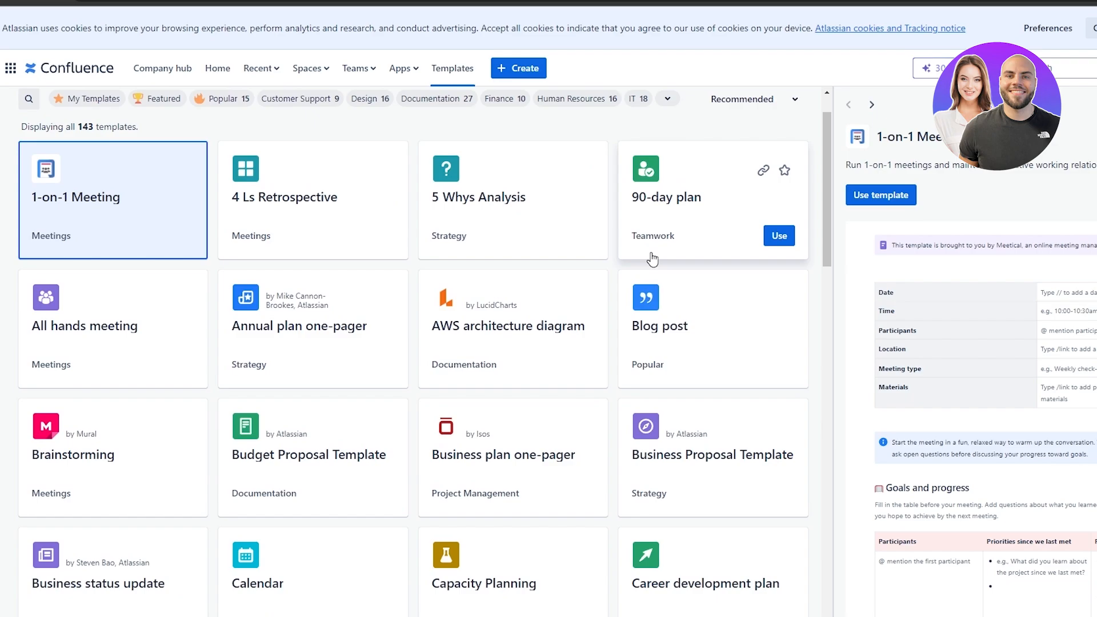
scroll(236, 324, "down", 1)
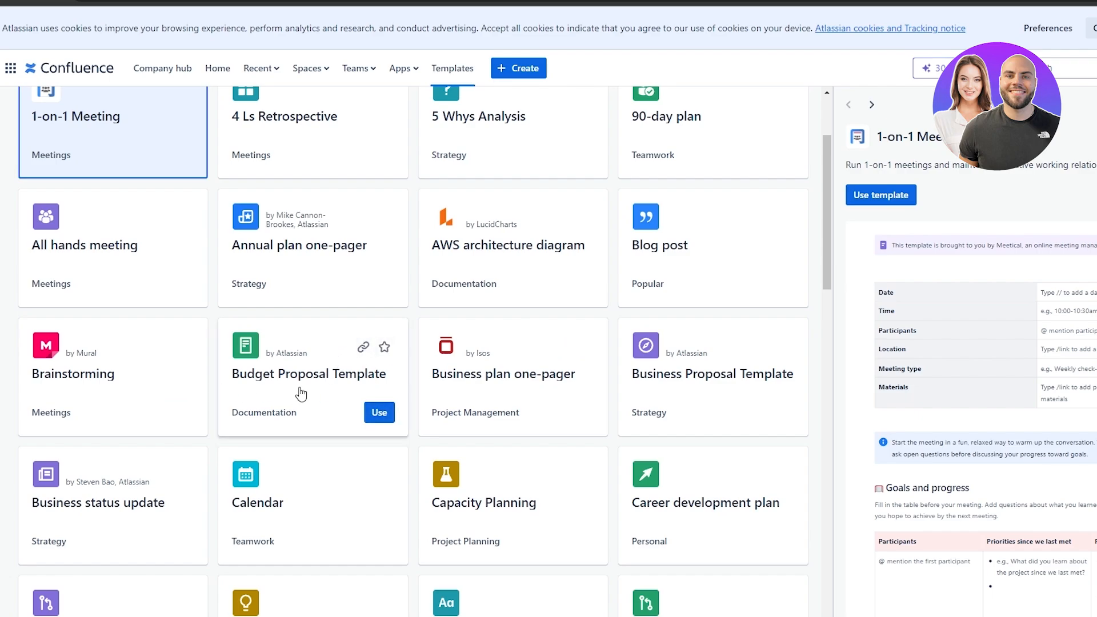
scroll(292, 391, "down", 2)
scroll(152, 360, "down", 3)
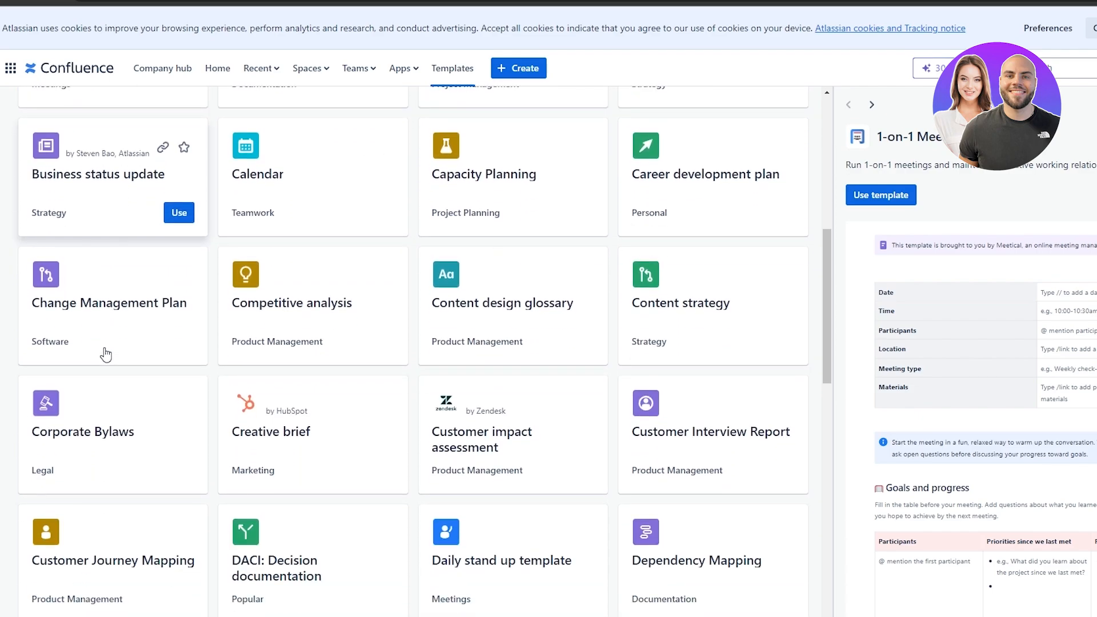
scroll(571, 377, "down", 6)
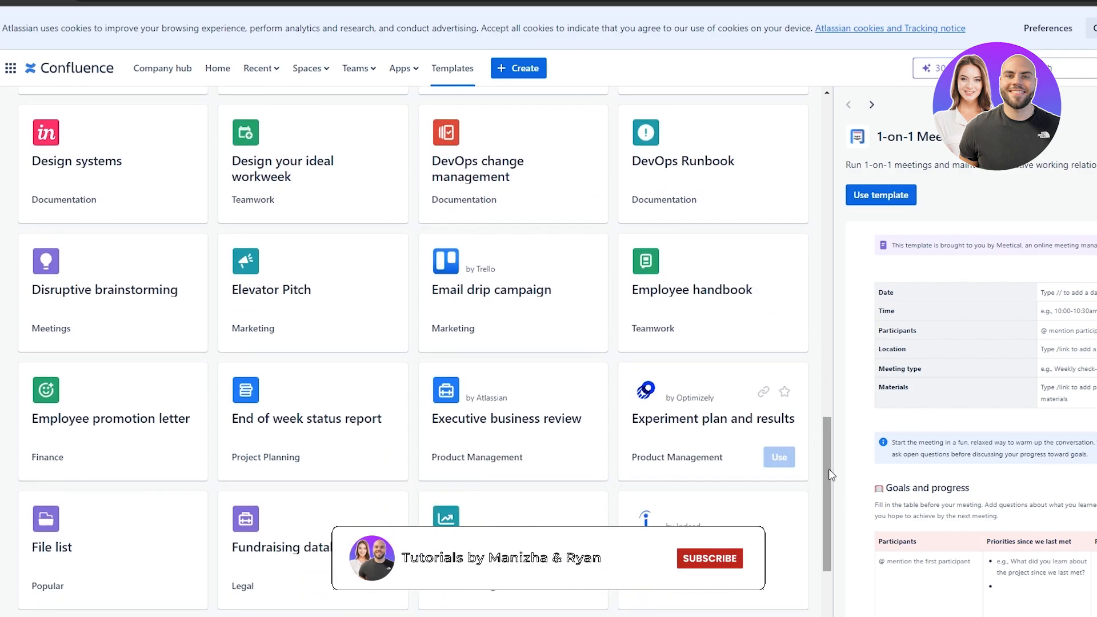
left_click_drag(828, 433, 832, 112)
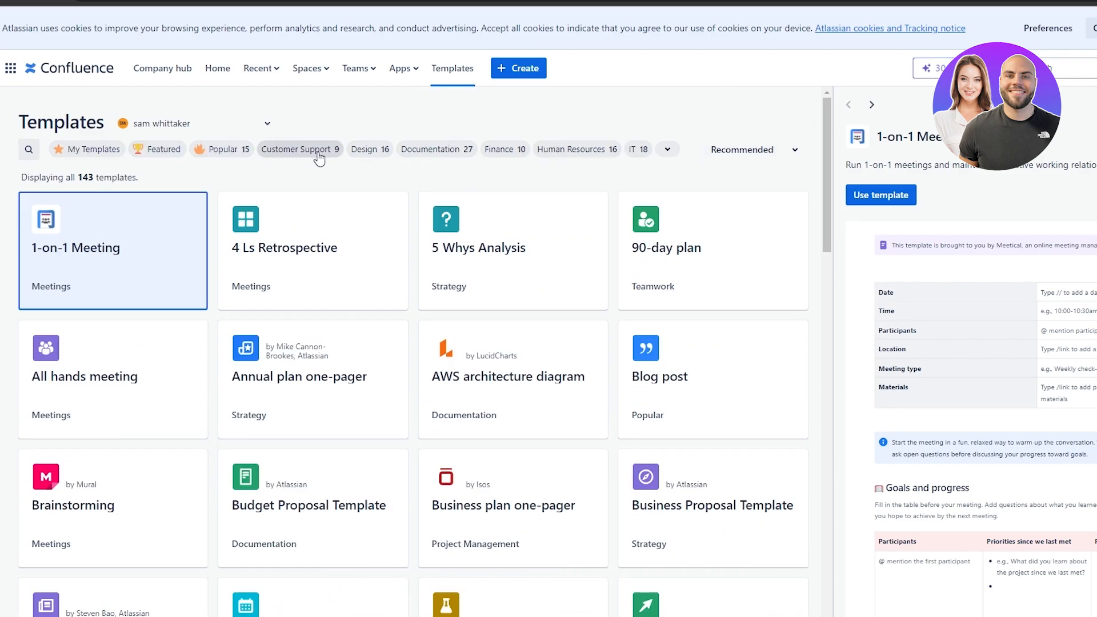
Filter the template gallery to Documentation and Popular templates.
left_click(445, 153)
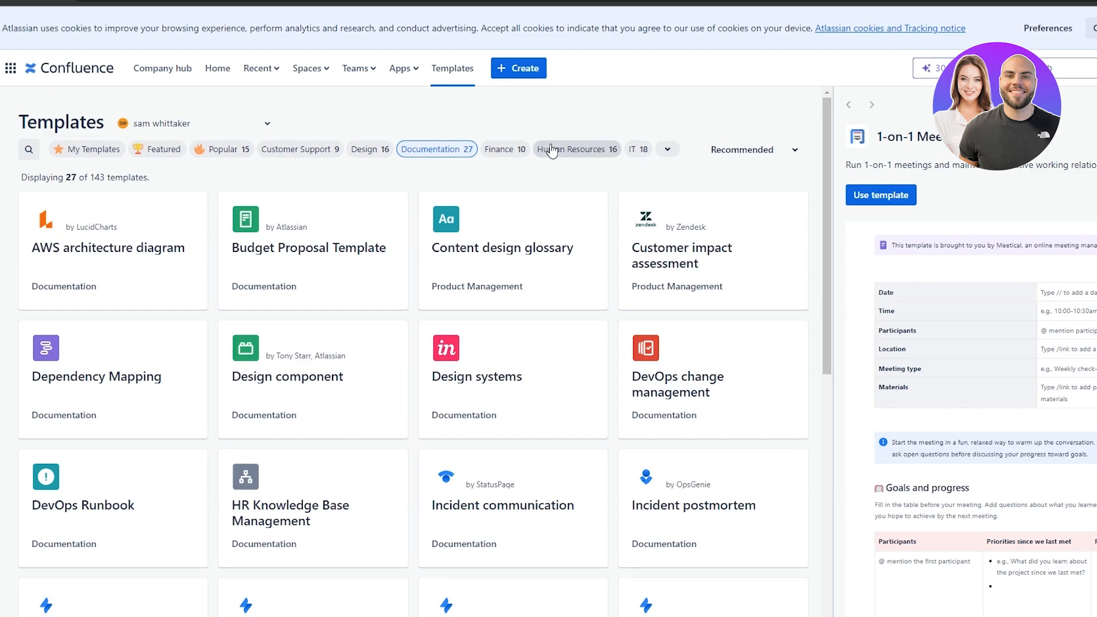
left_click(213, 162)
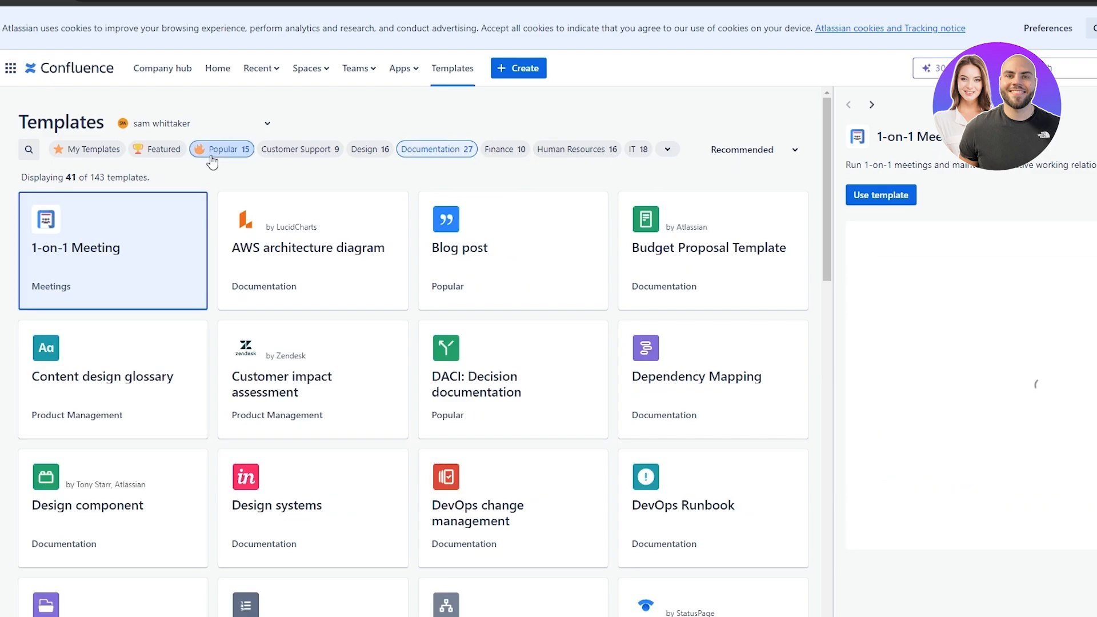
scroll(426, 343, "down", 7)
scroll(428, 342, "up", 5)
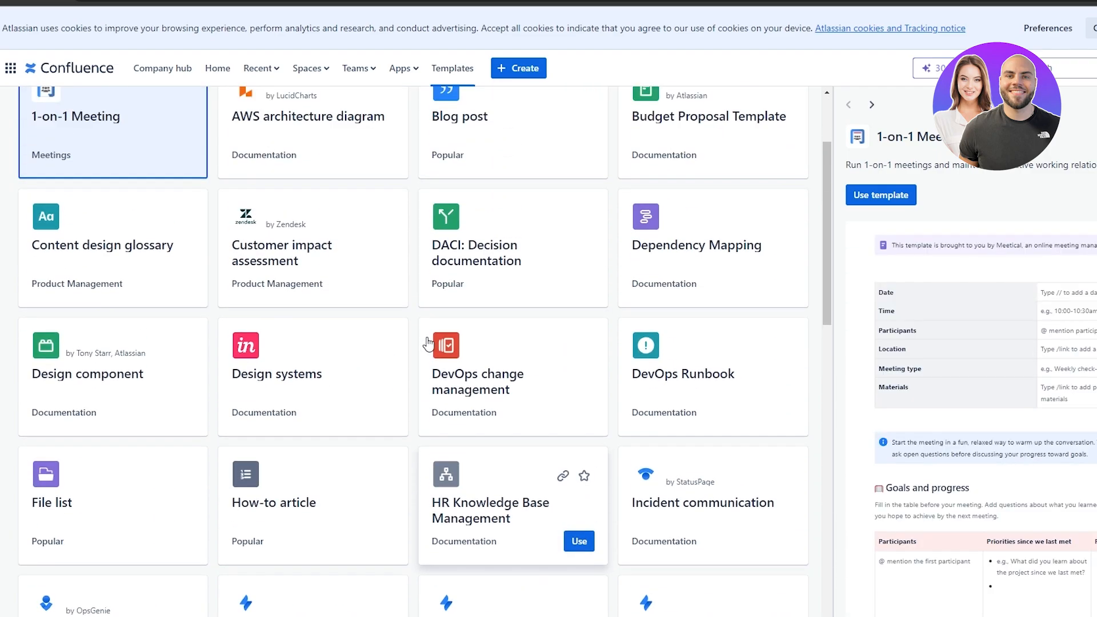
scroll(426, 339, "up", 3)
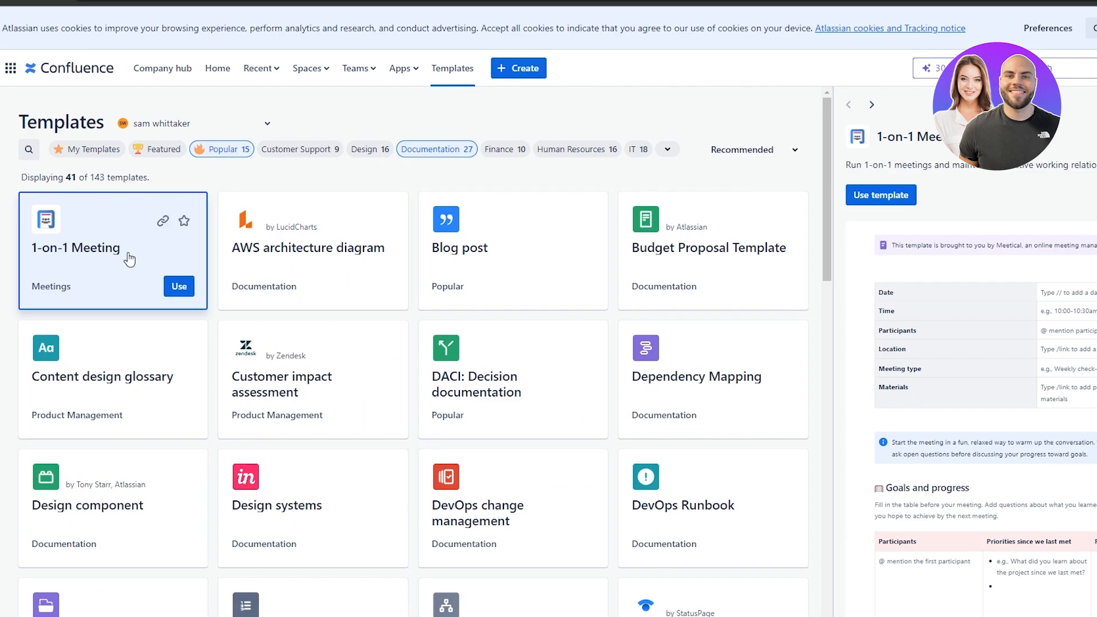
Preview the AWS architecture diagram and Budget Proposal templates, enlarging the page to 125%.
left_click(329, 269)
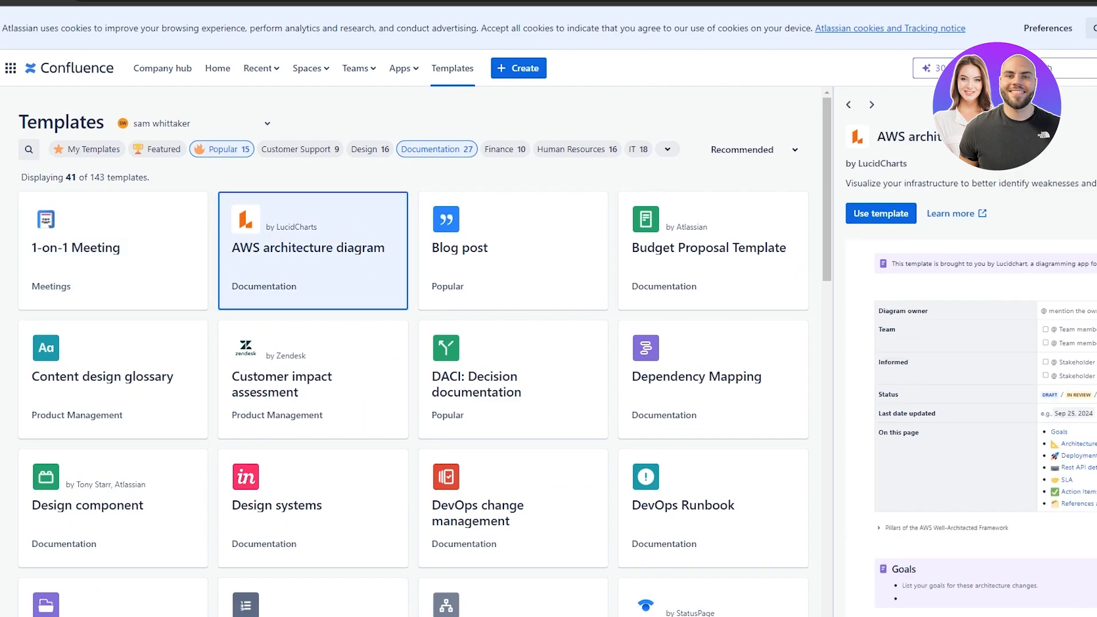
scroll(933, 341, "down", 6)
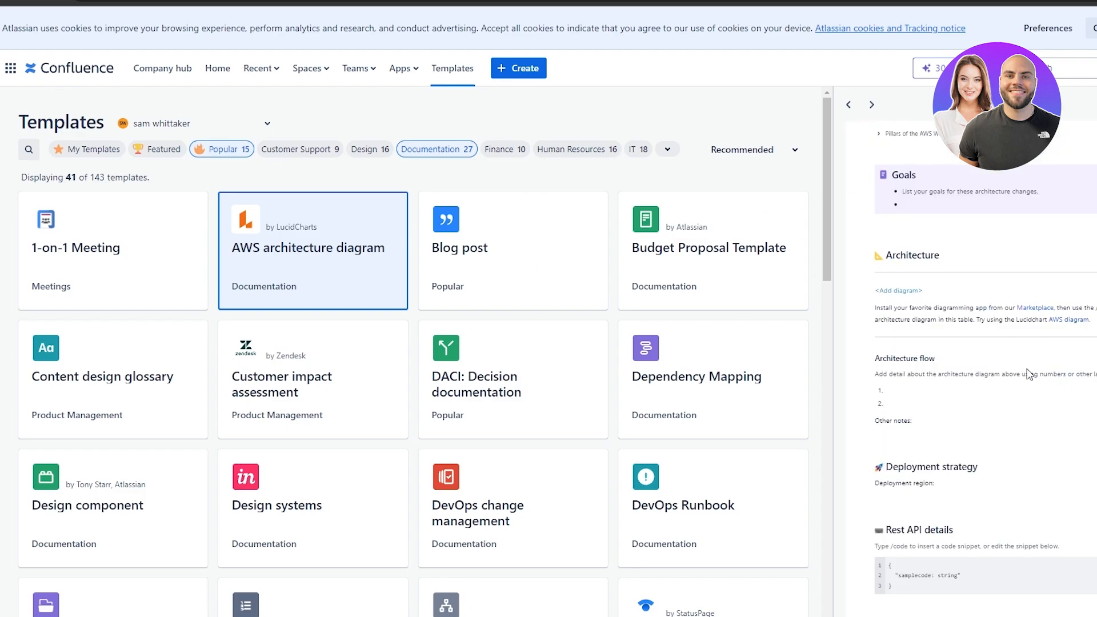
left_click(718, 242)
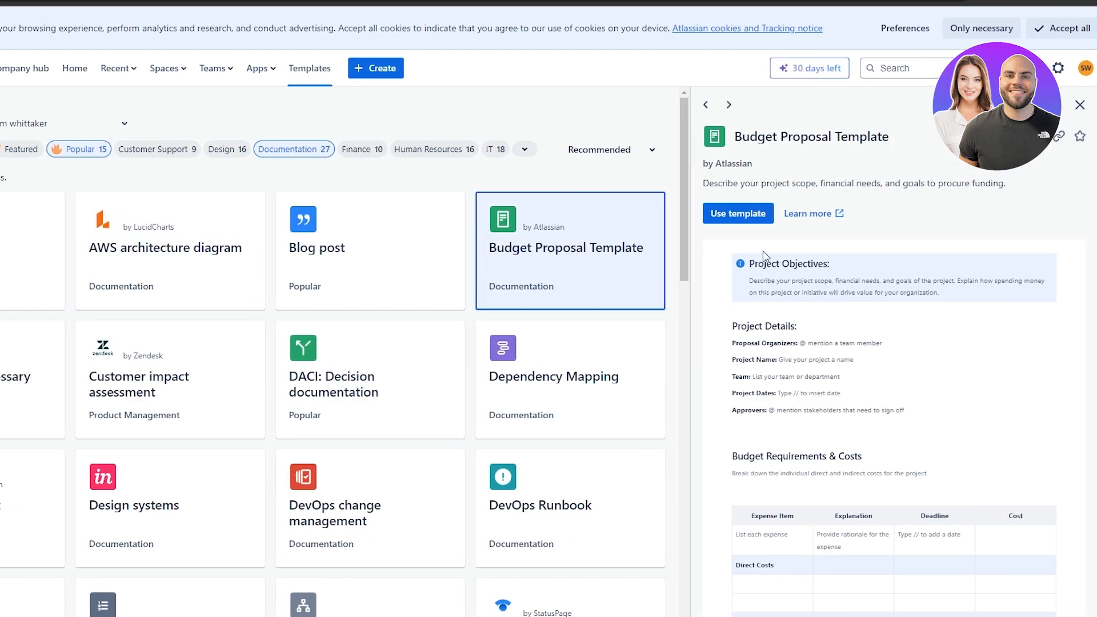
scroll(764, 256, "down", 6)
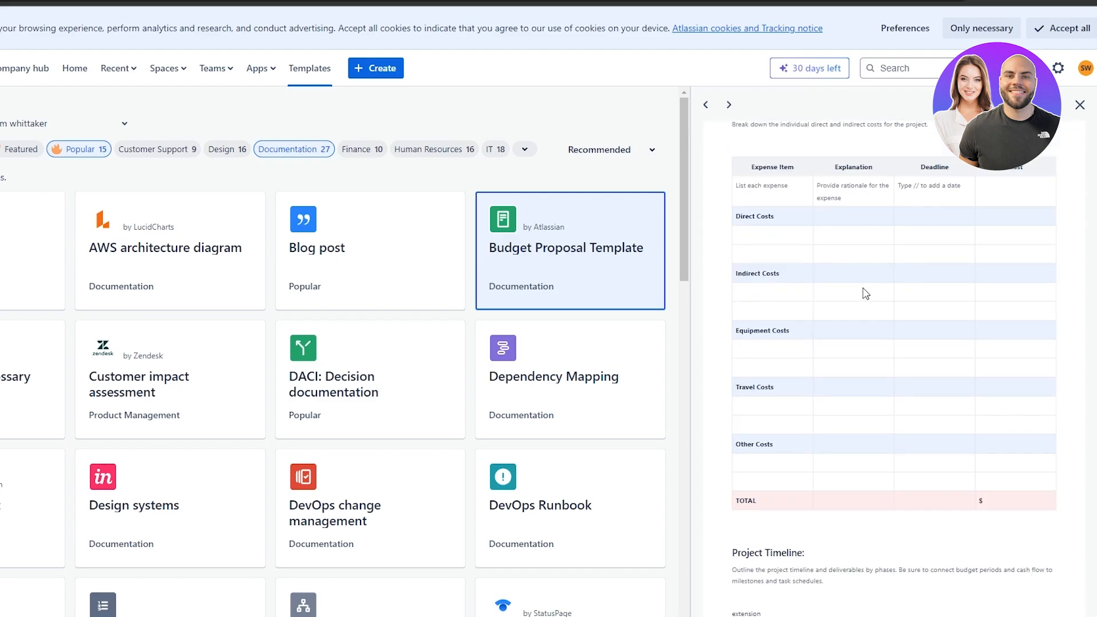
scroll(843, 253, "up", 5)
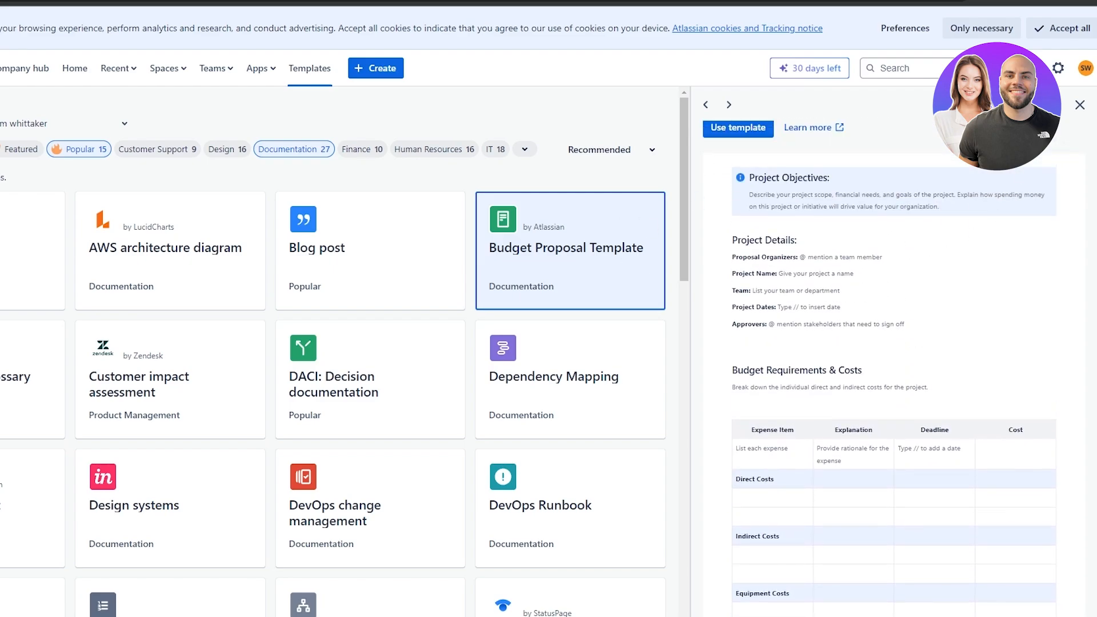
key("ctrl+plus")
key("ctrl+plus")
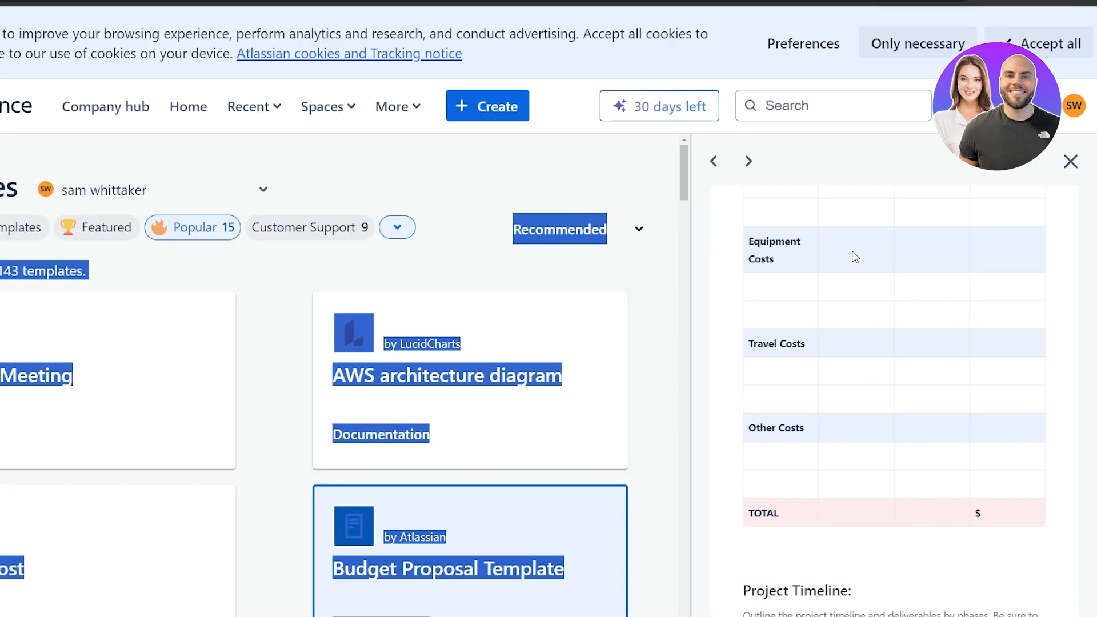
scroll(855, 256, "down", 2)
left_click(845, 378)
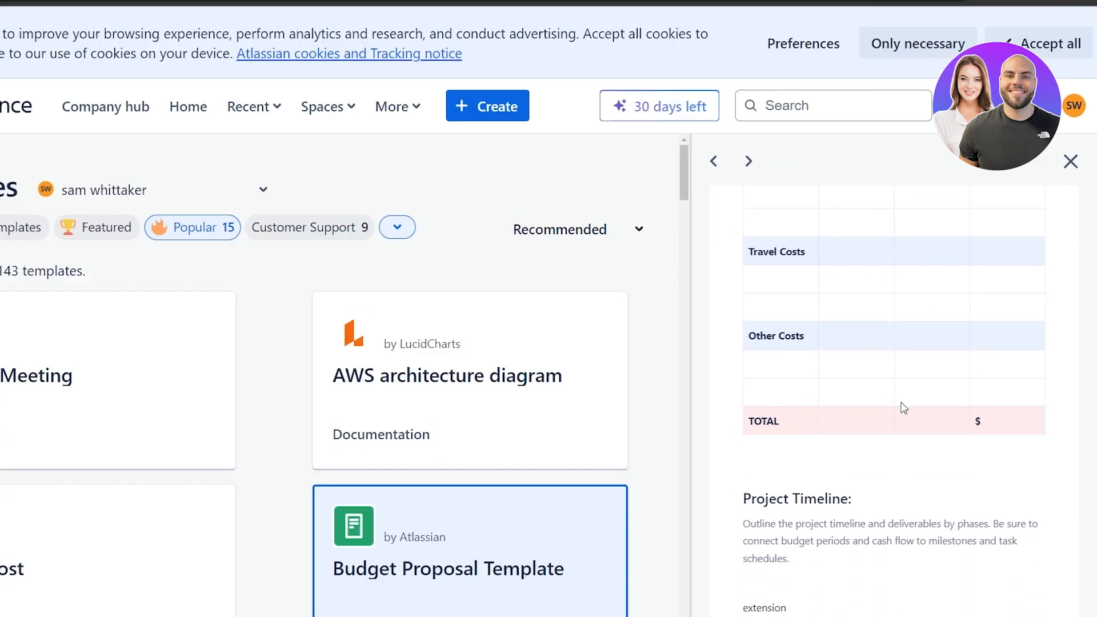
scroll(904, 407, "up", 10)
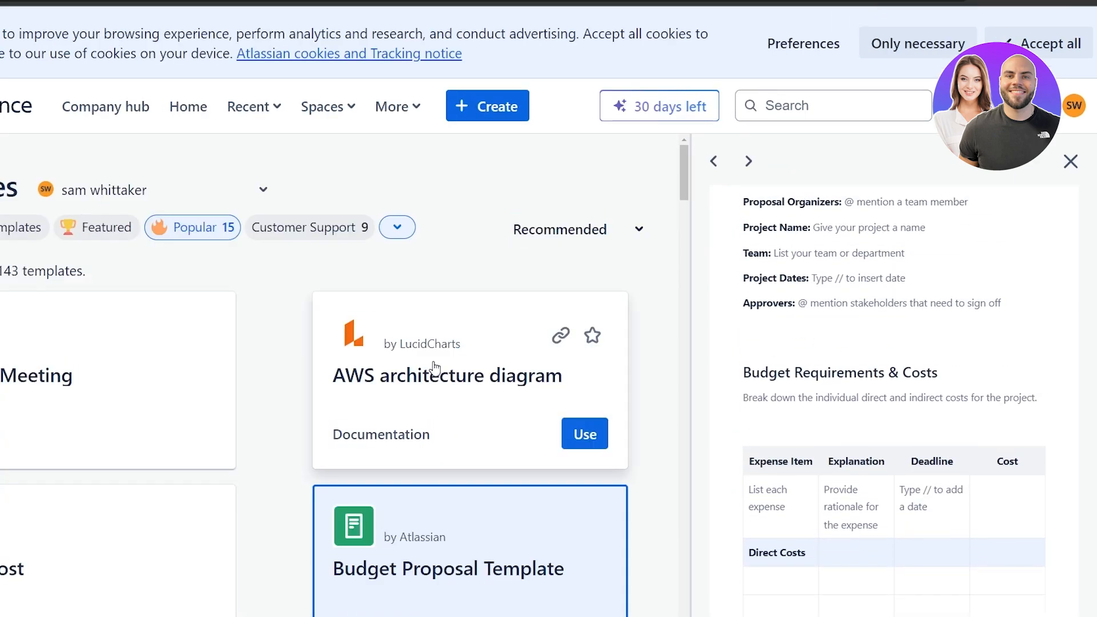
Preview the AWS and Blog post templates, restore 100% zoom, then start a new space.
left_click(434, 366)
scroll(924, 326, "down", 10)
scroll(940, 355, "up", 4)
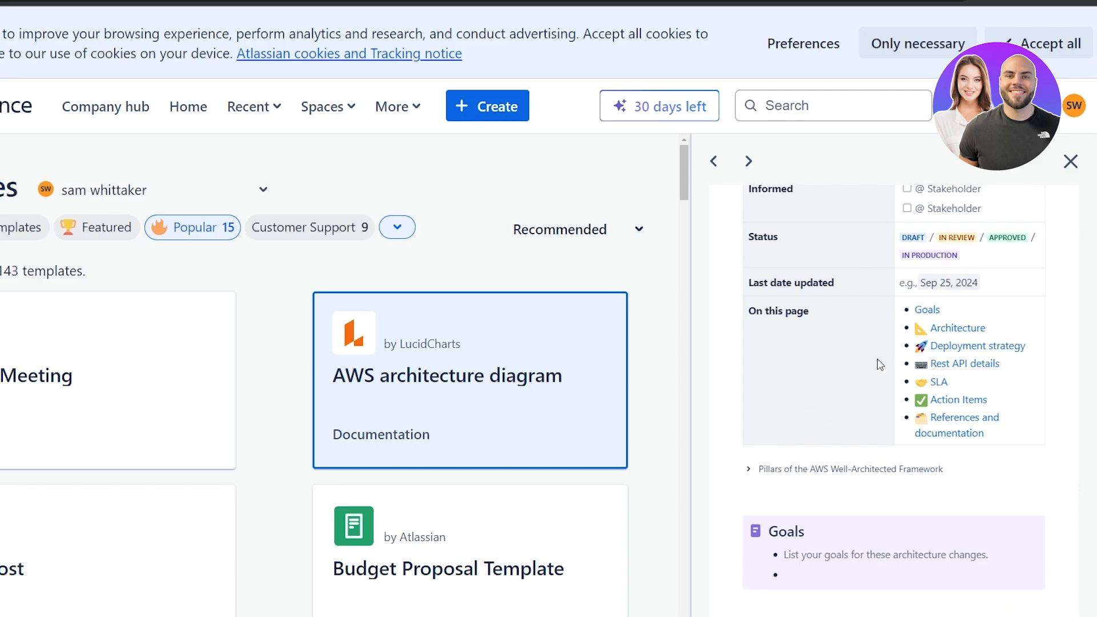
scroll(880, 364, "down", 3)
scroll(164, 431, "down", 5)
left_click(83, 343)
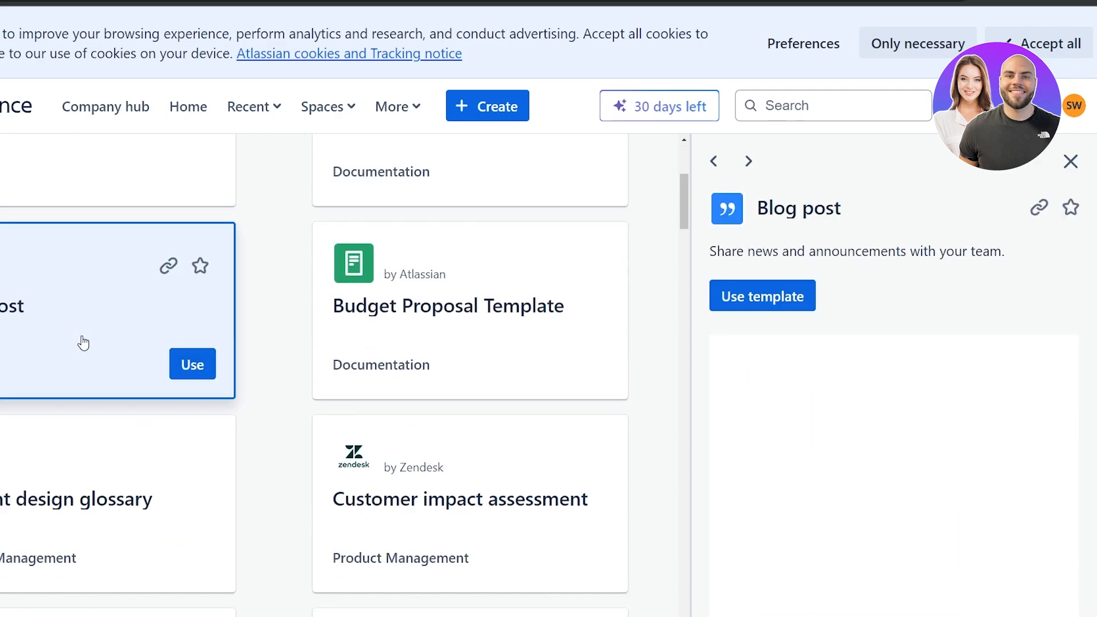
scroll(914, 360, "down", 3)
scroll(307, 392, "down", 8)
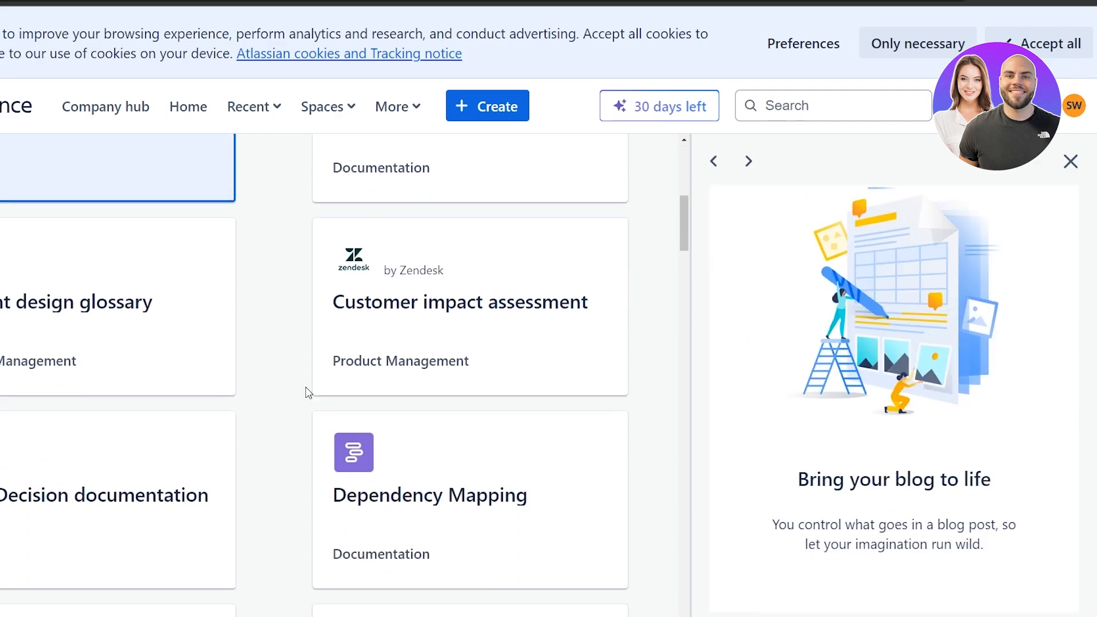
key("ctrl+minus")
key("ctrl+minus")
key("ctrl+minus")
scroll(349, 264, "down", 3)
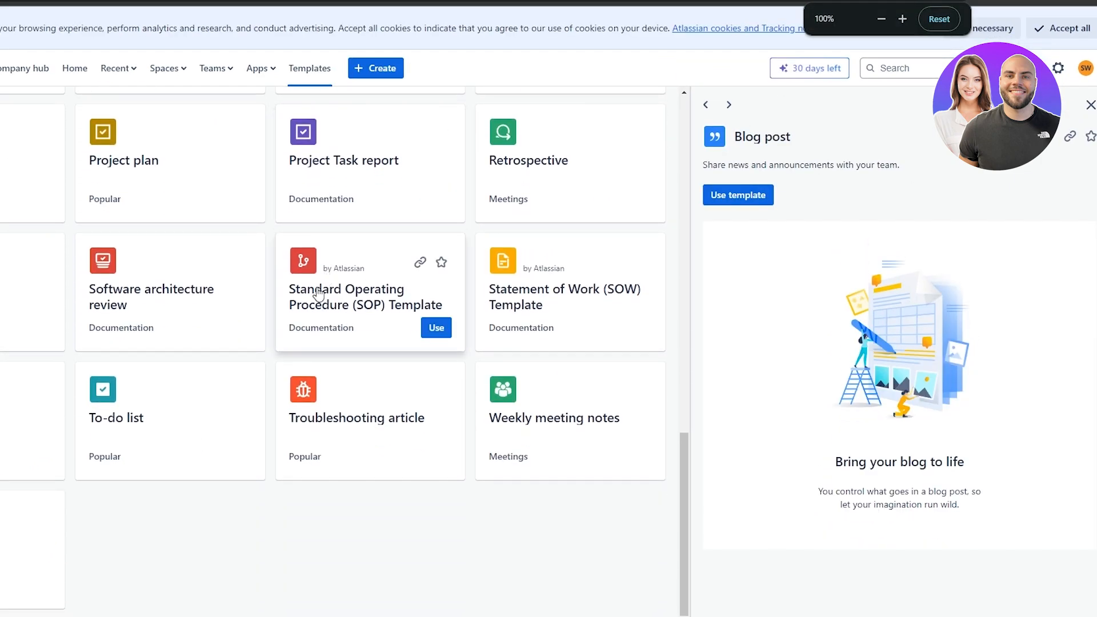
scroll(29, 257, "up", 5)
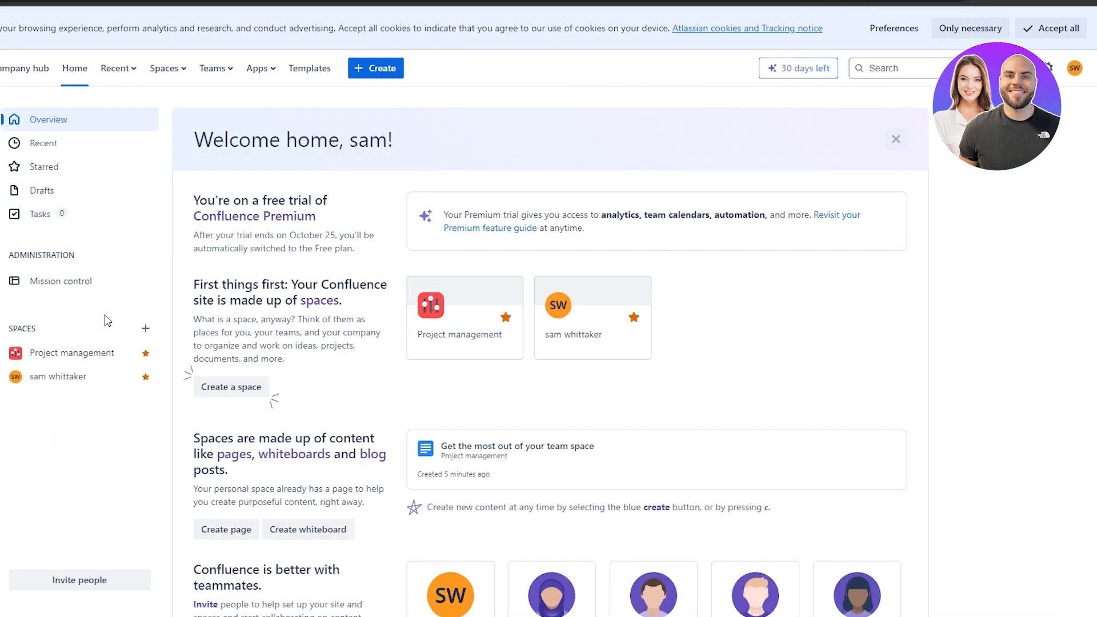
left_click(147, 331)
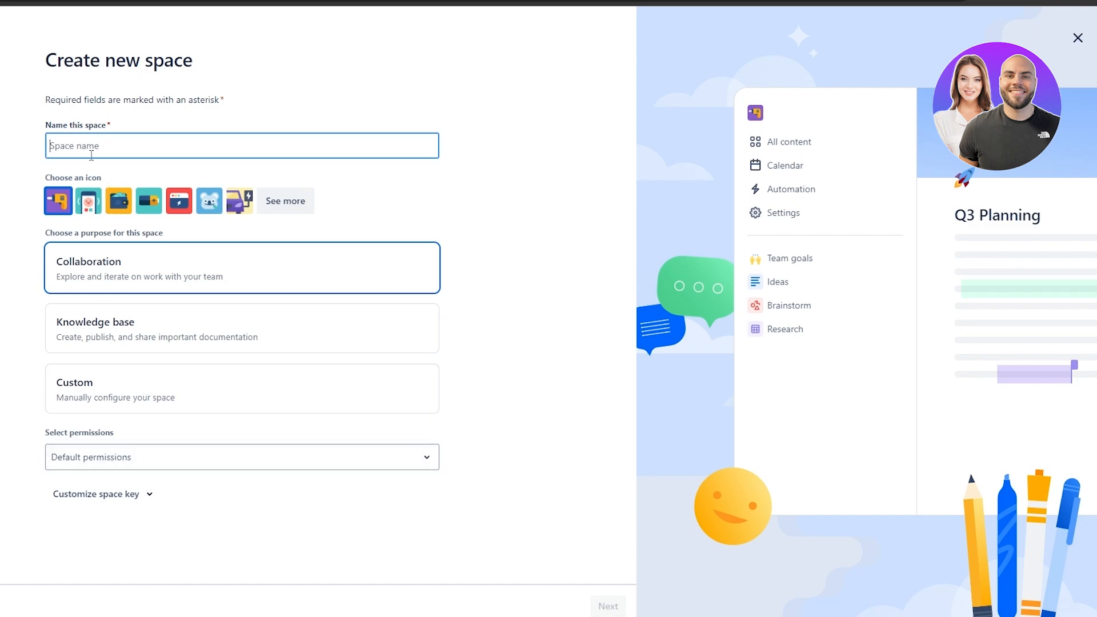
Name the space 'Testing', keeping Collaboration purpose and Default permissions, and continue.
type("Testing")
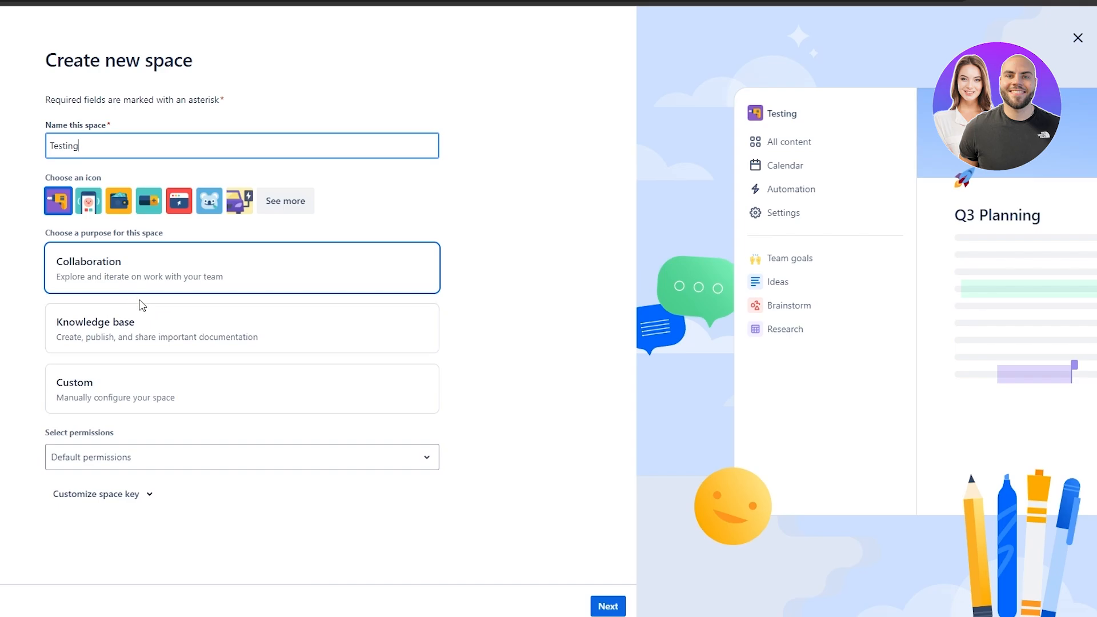
left_click(149, 344)
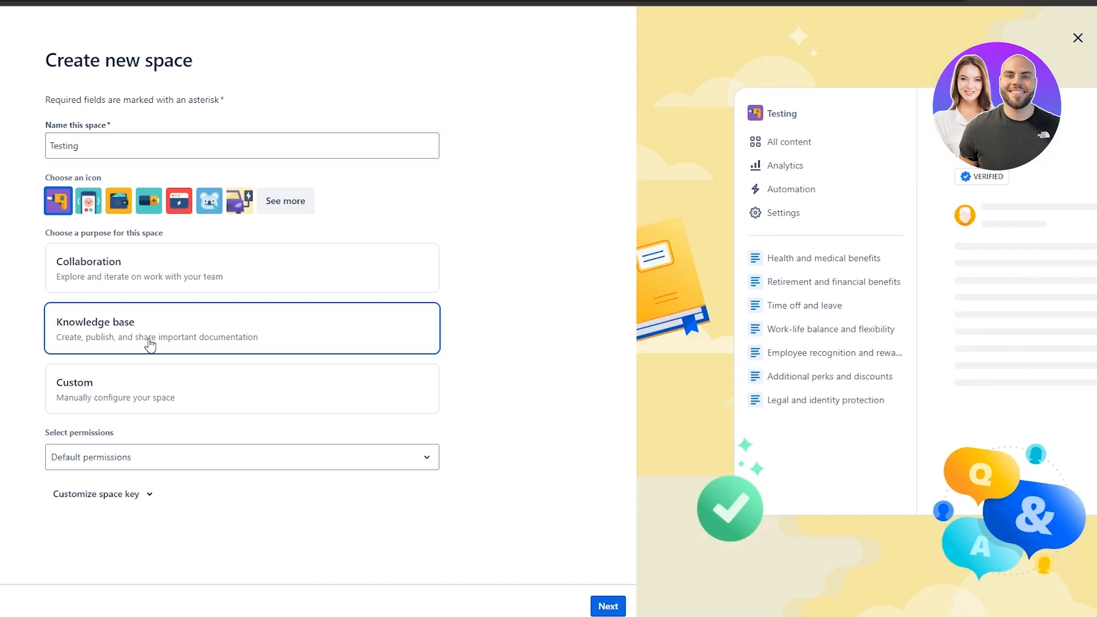
left_click(170, 383)
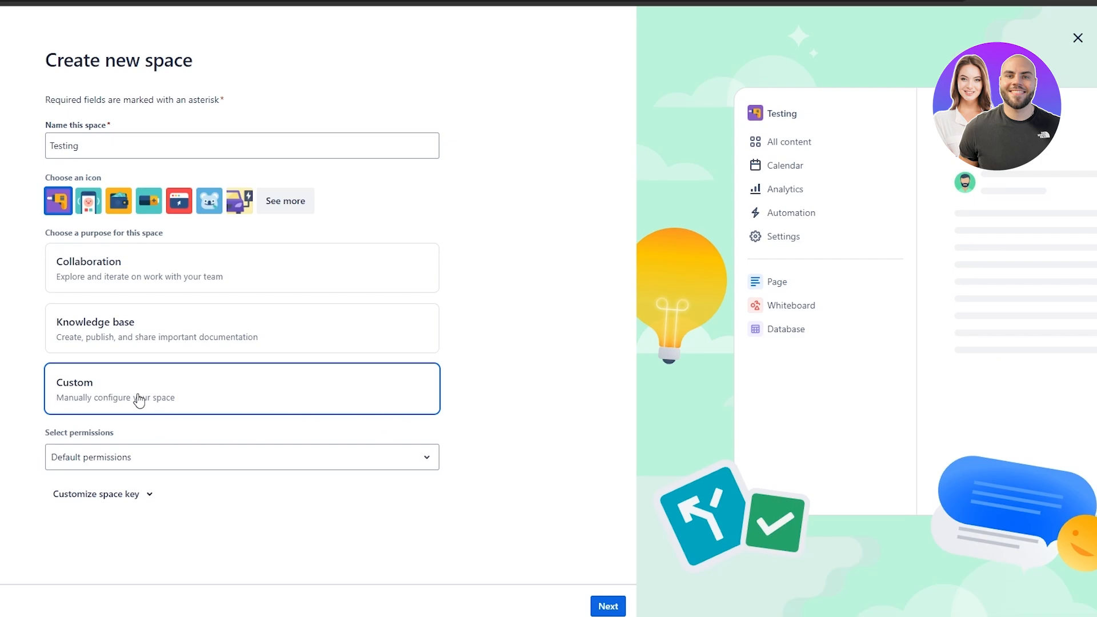
left_click(143, 293)
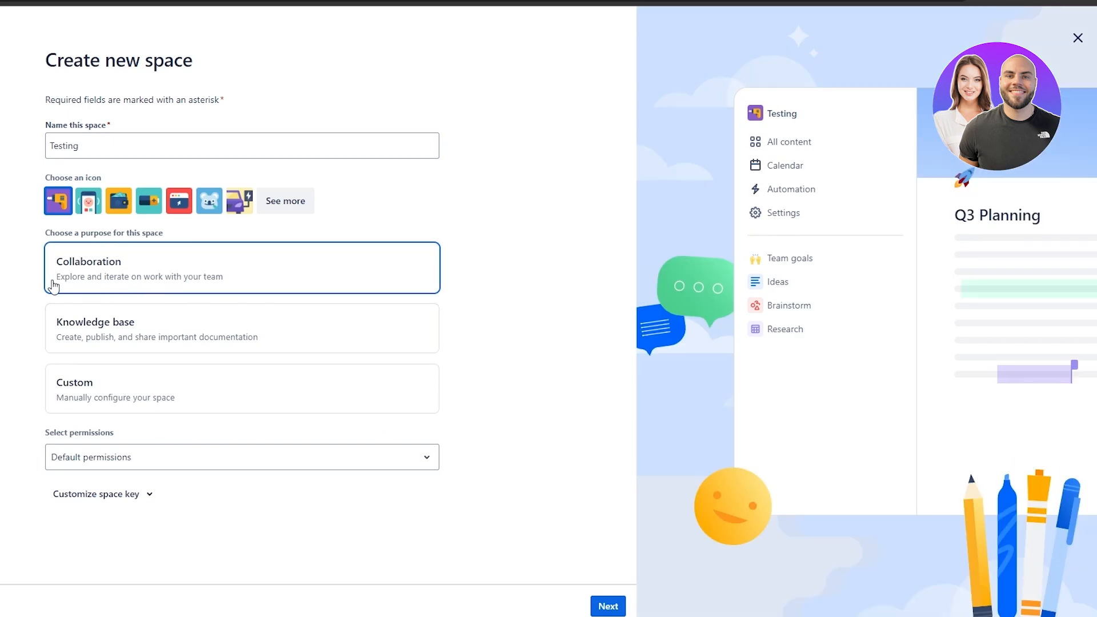
left_click(130, 463)
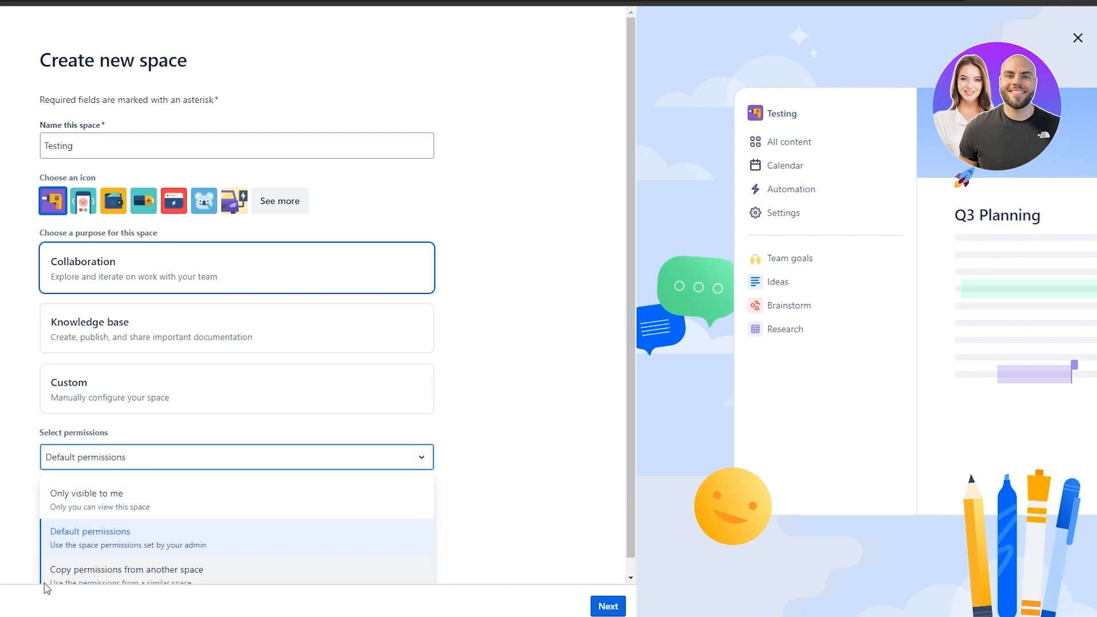
left_click(208, 462)
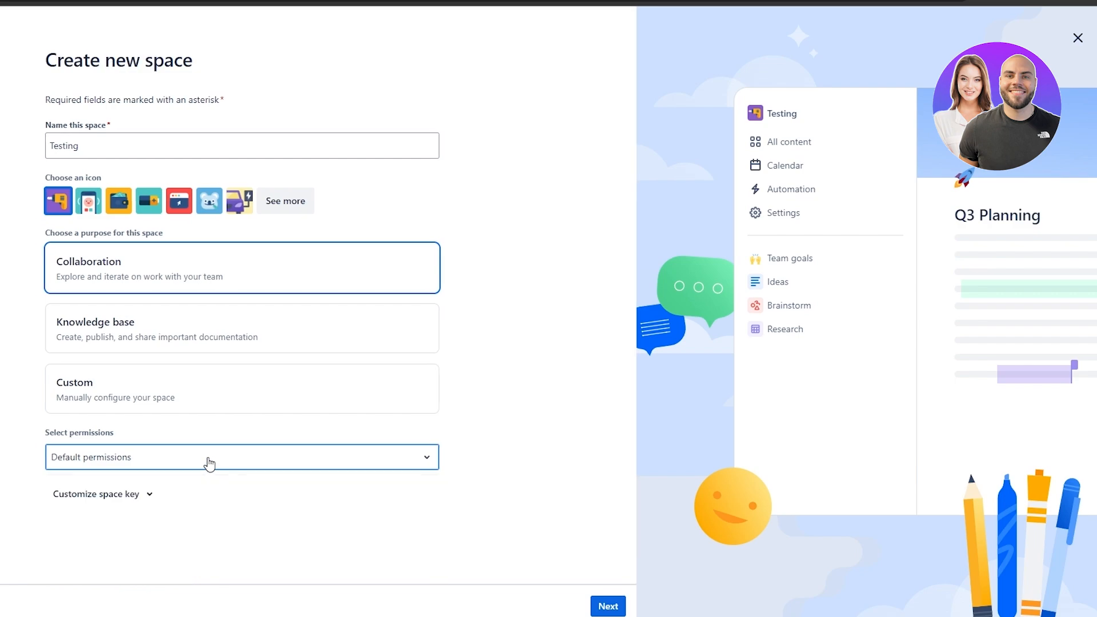
left_click(90, 495)
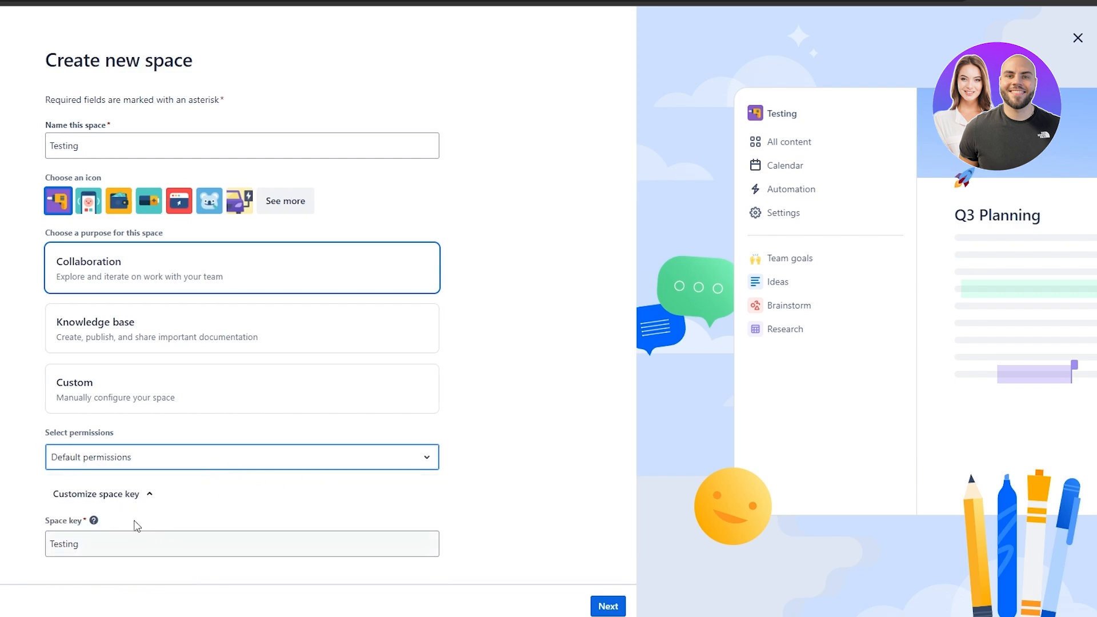
left_click(118, 498)
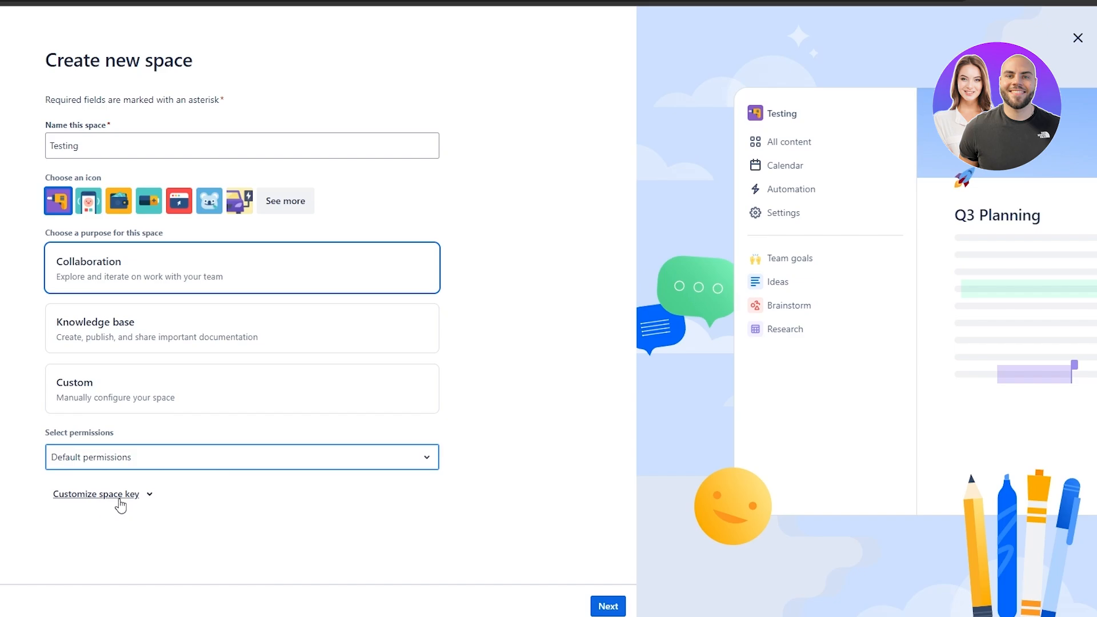
left_click(596, 605)
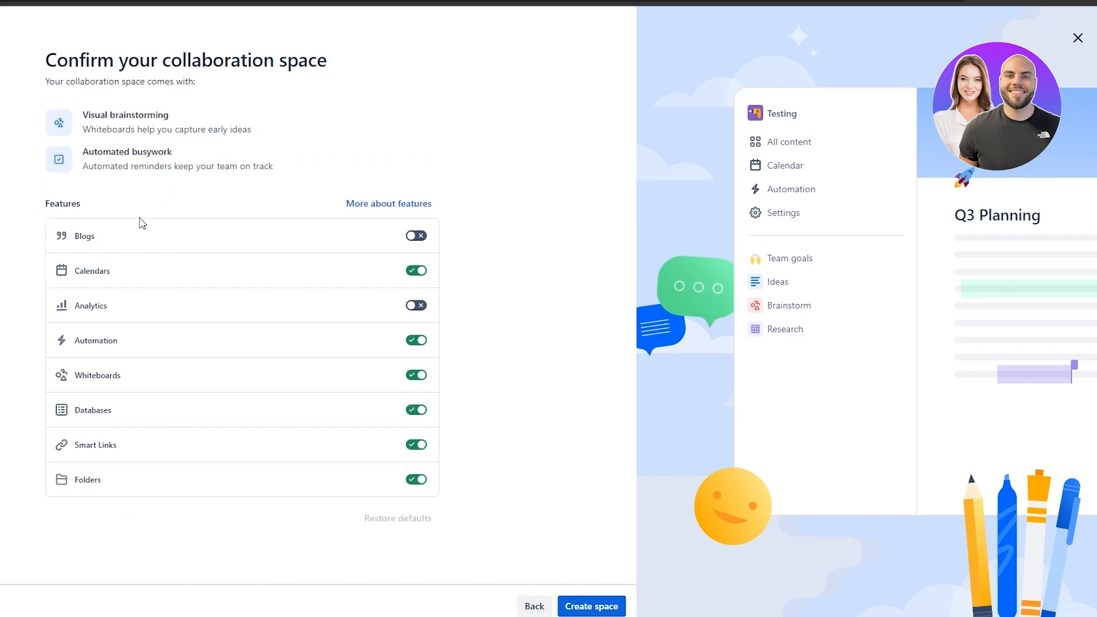
Switch Analytics on for the Testing space and create the space.
left_click_drag(84, 116, 158, 116)
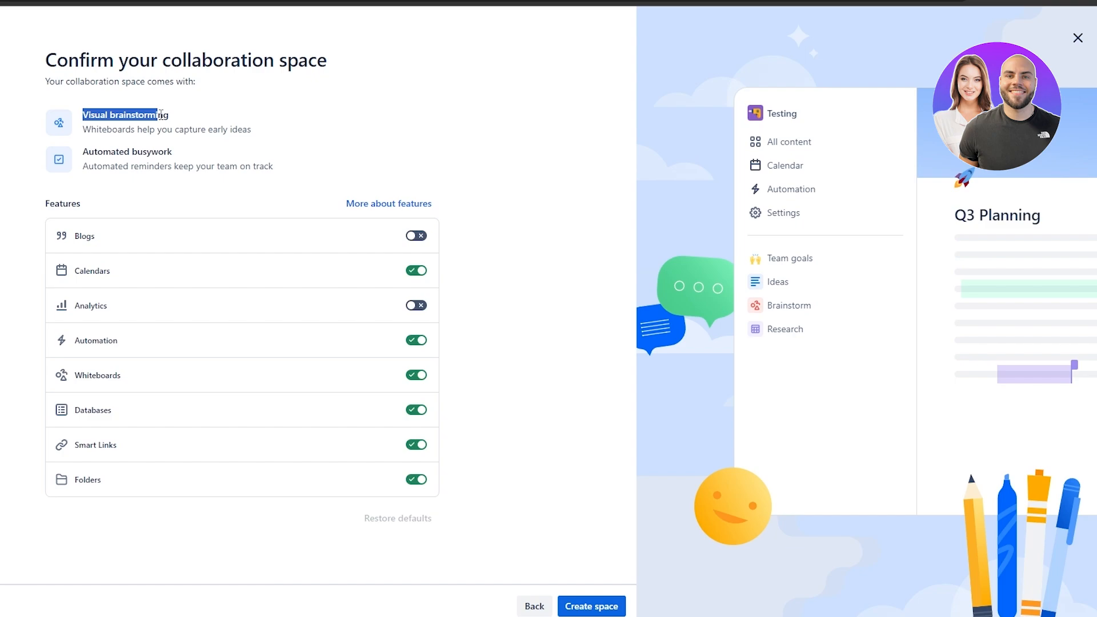
left_click_drag(40, 206, 82, 204)
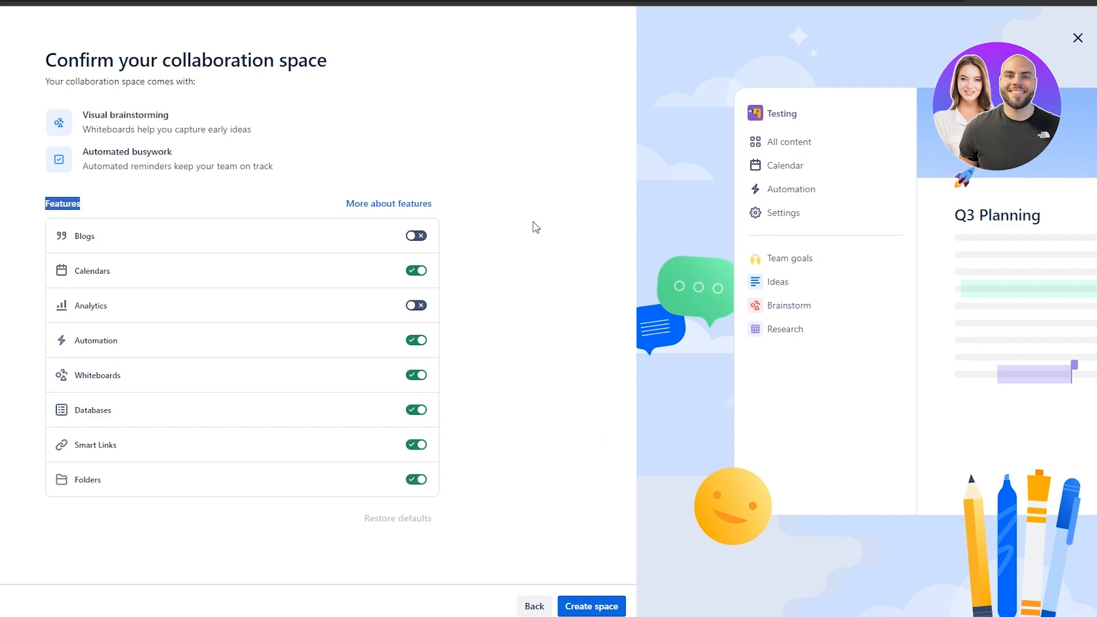
left_click(484, 190)
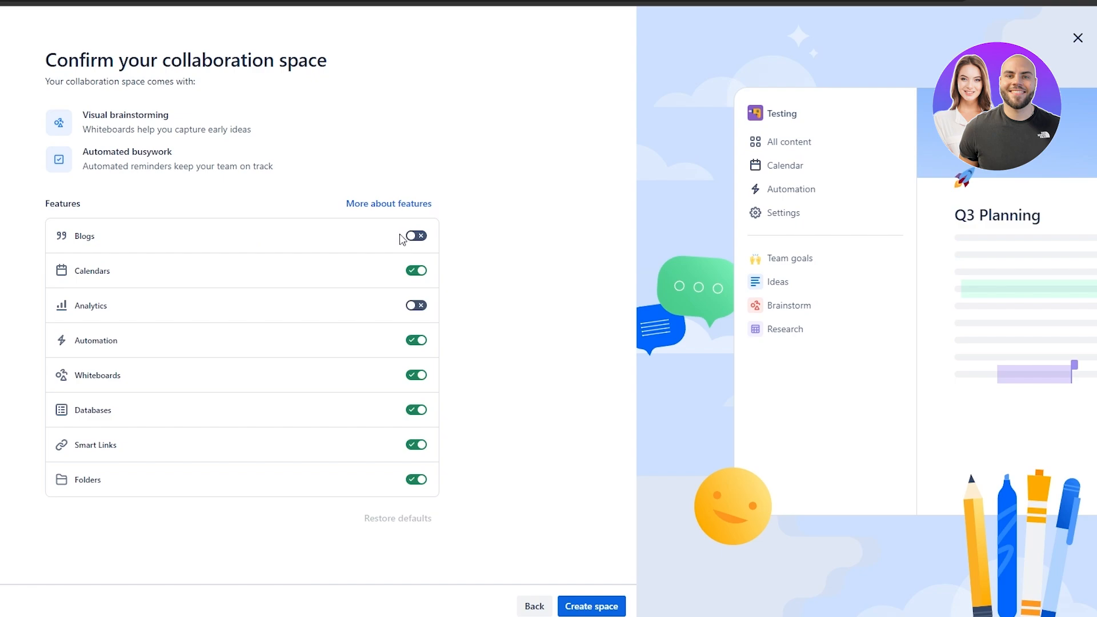
left_click(417, 306)
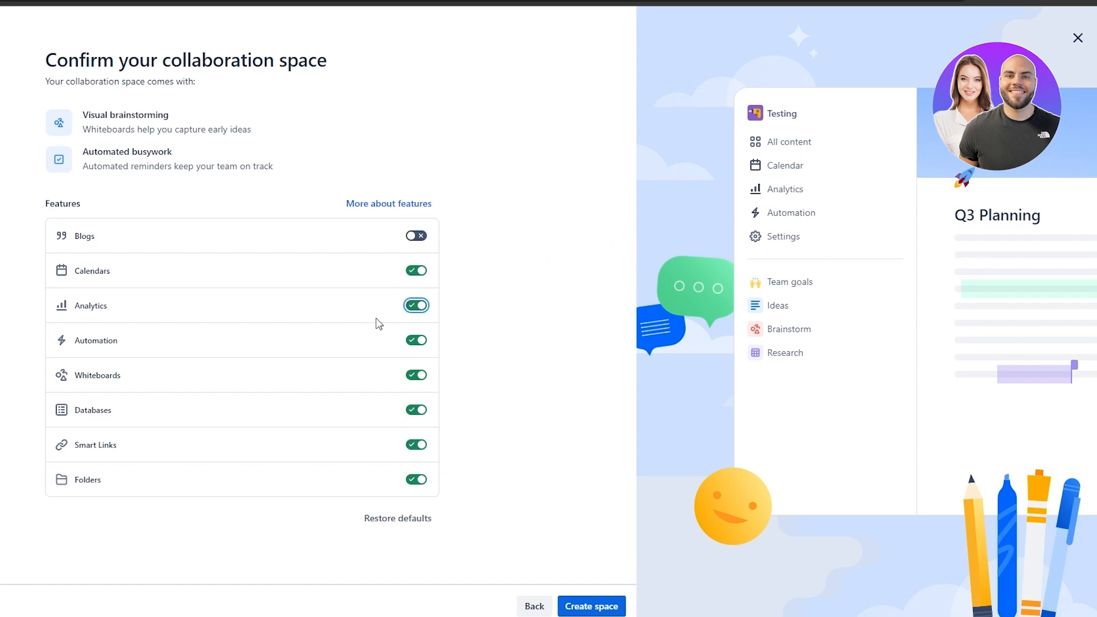
left_click(414, 306)
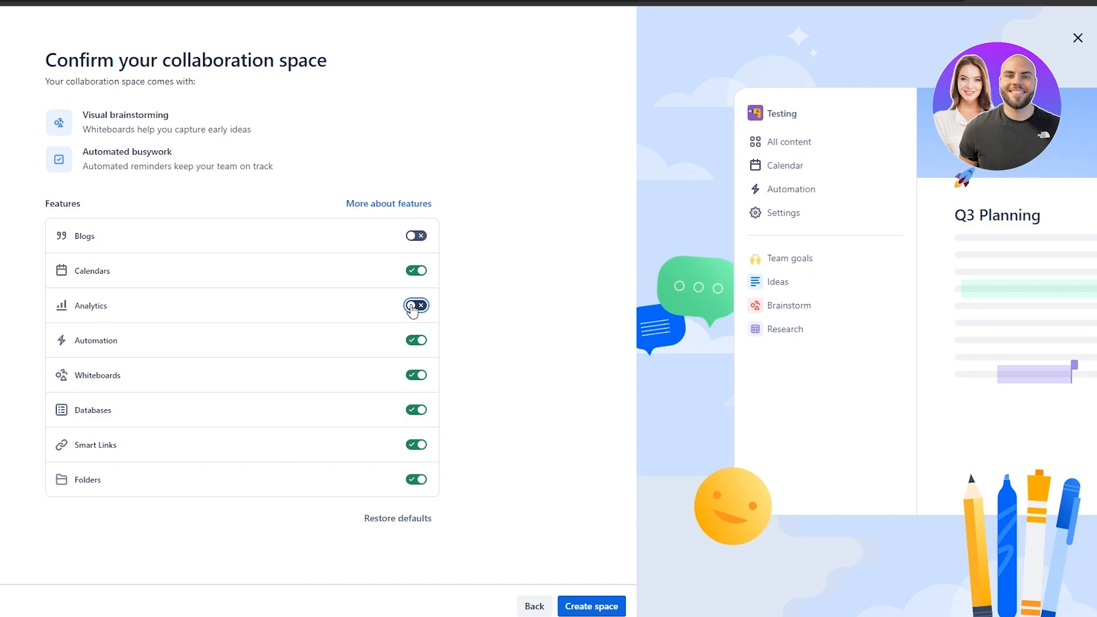
left_click(412, 307)
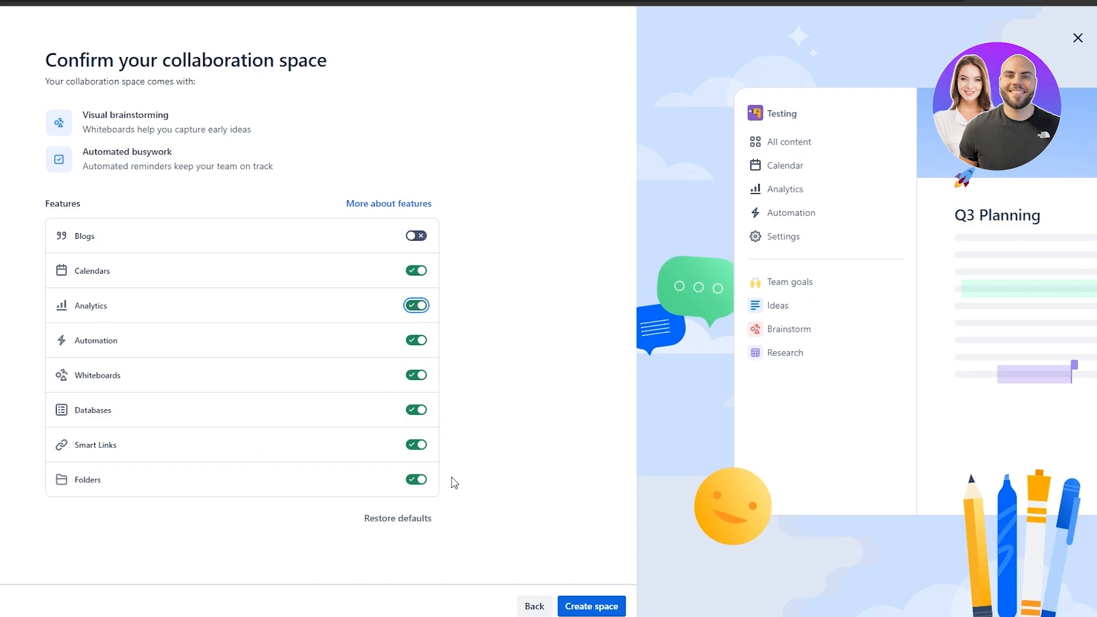
left_click(597, 610)
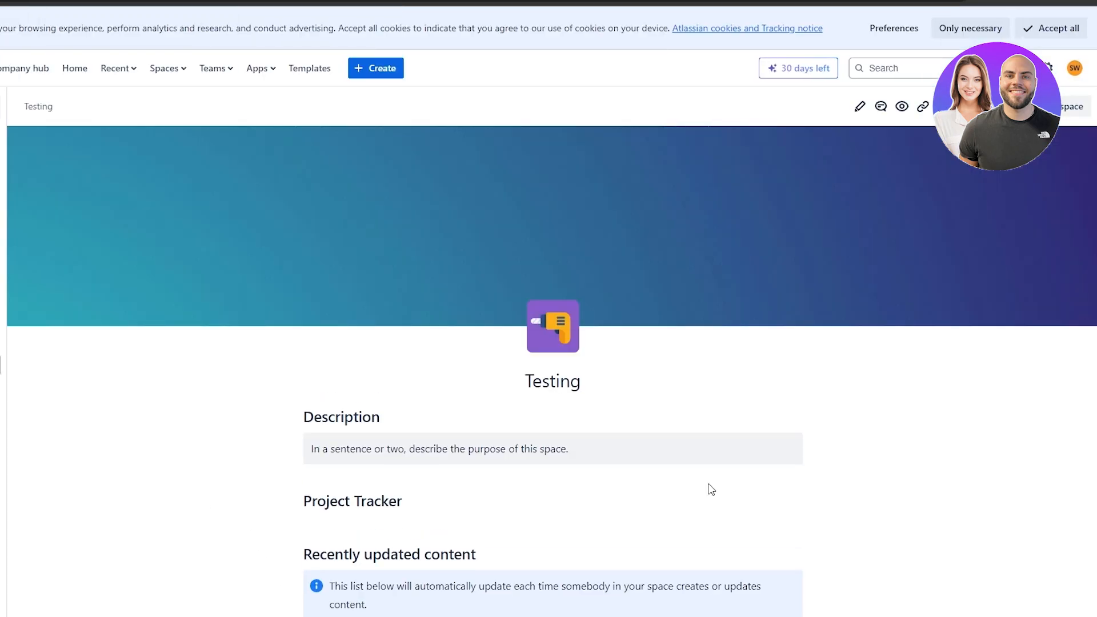
Scroll through the Testing space overview's Description, Project Tracker and Recently updated sections.
scroll(706, 486, "down", 3)
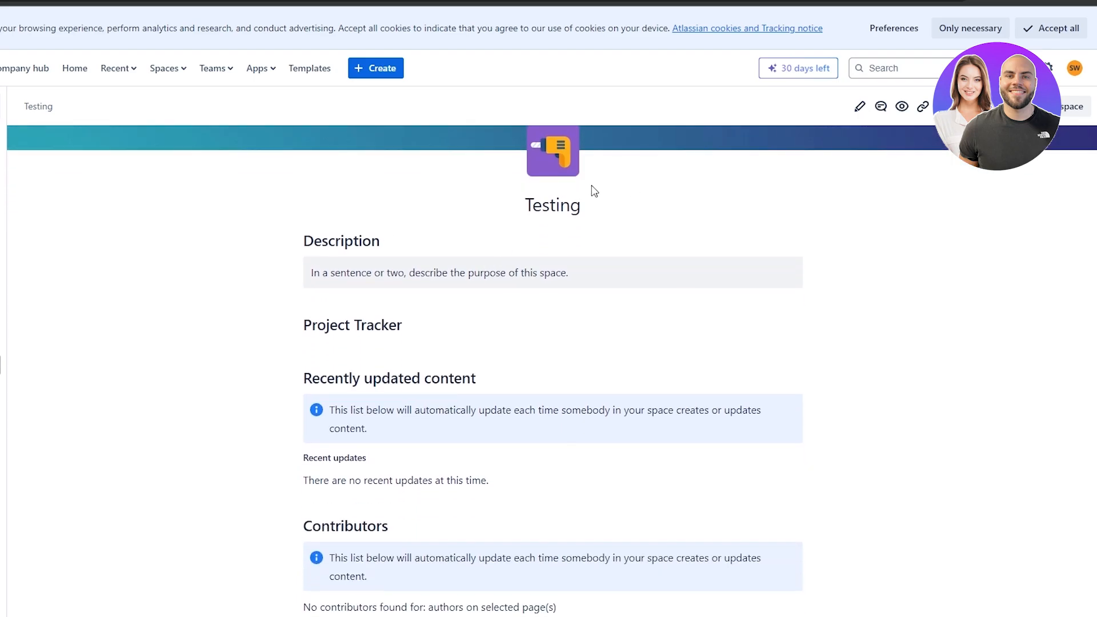
scroll(590, 189, "up", 2)
scroll(508, 301, "down", 2)
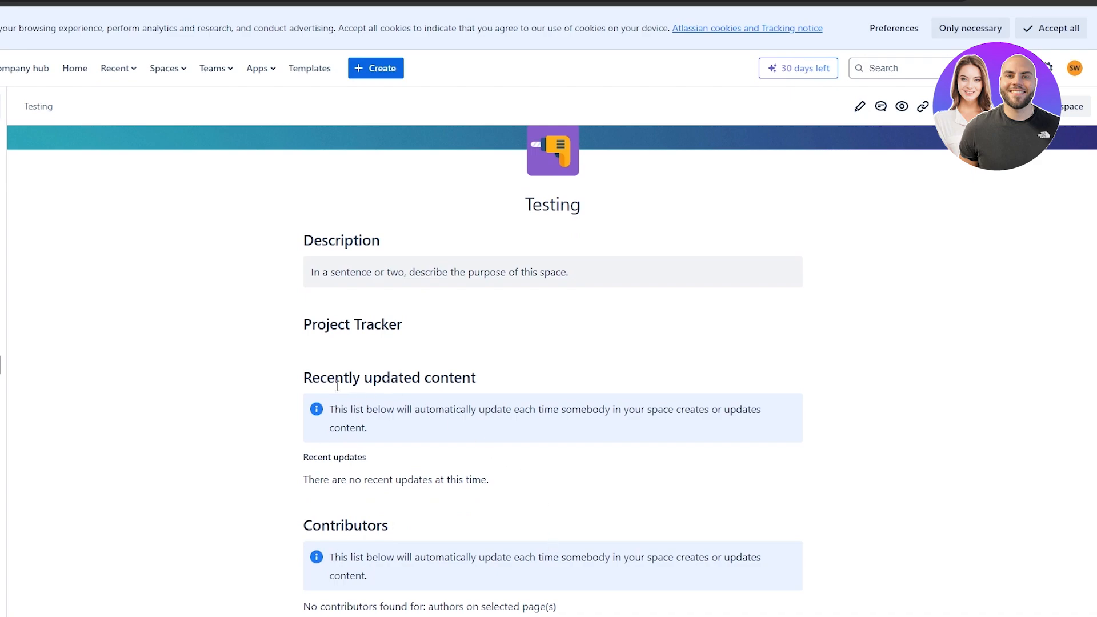
scroll(533, 362, "up", 1)
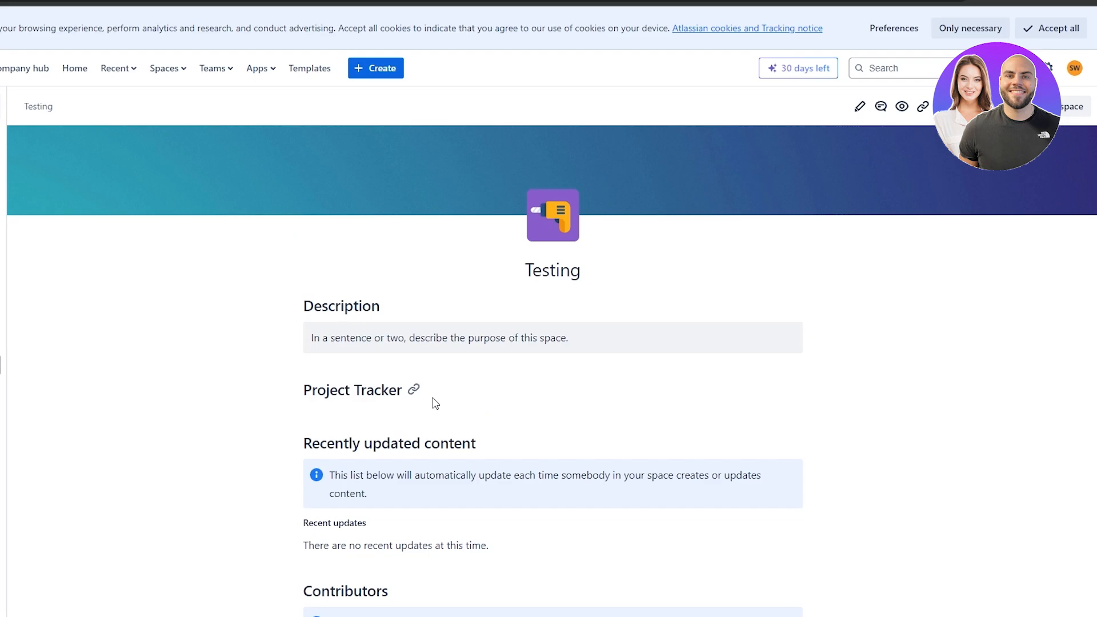
left_click(855, 111)
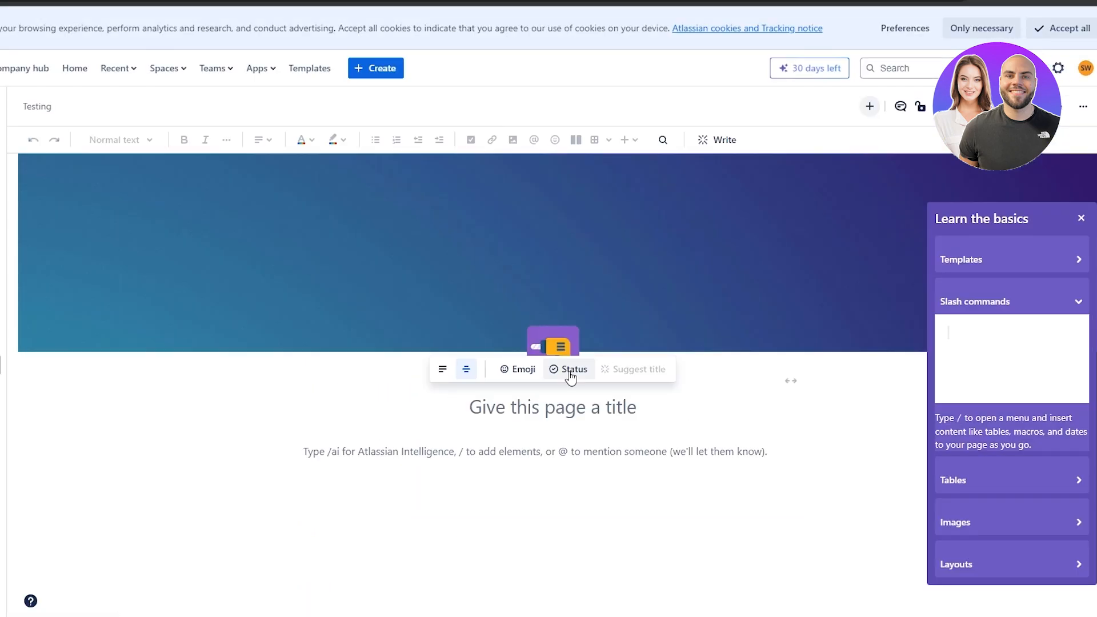
scroll(482, 450, "down", 4)
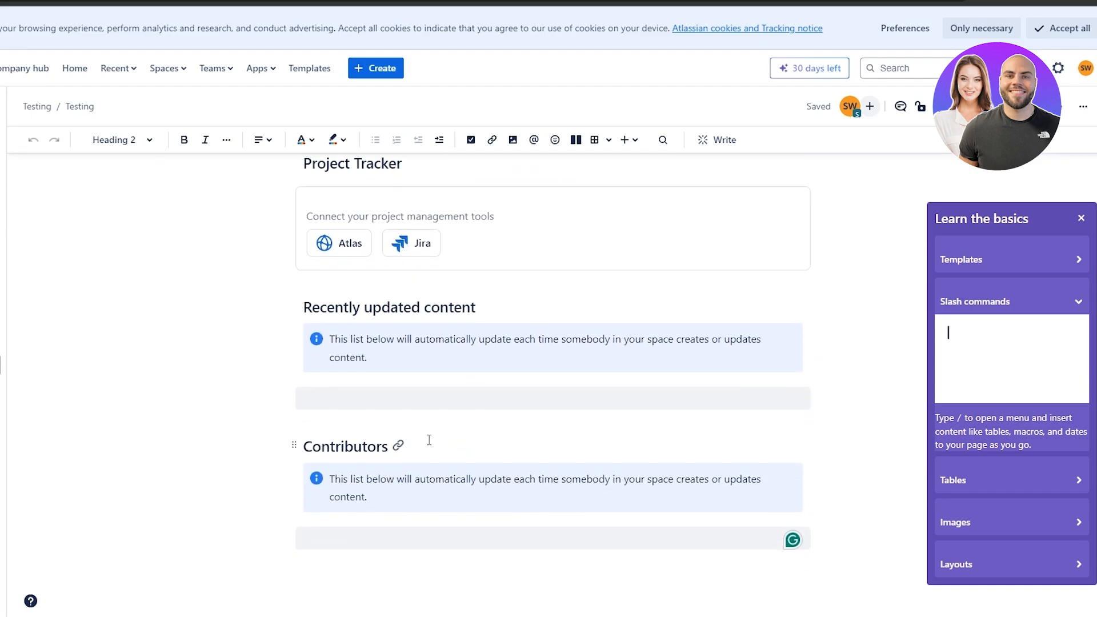
scroll(428, 441, "up", 6)
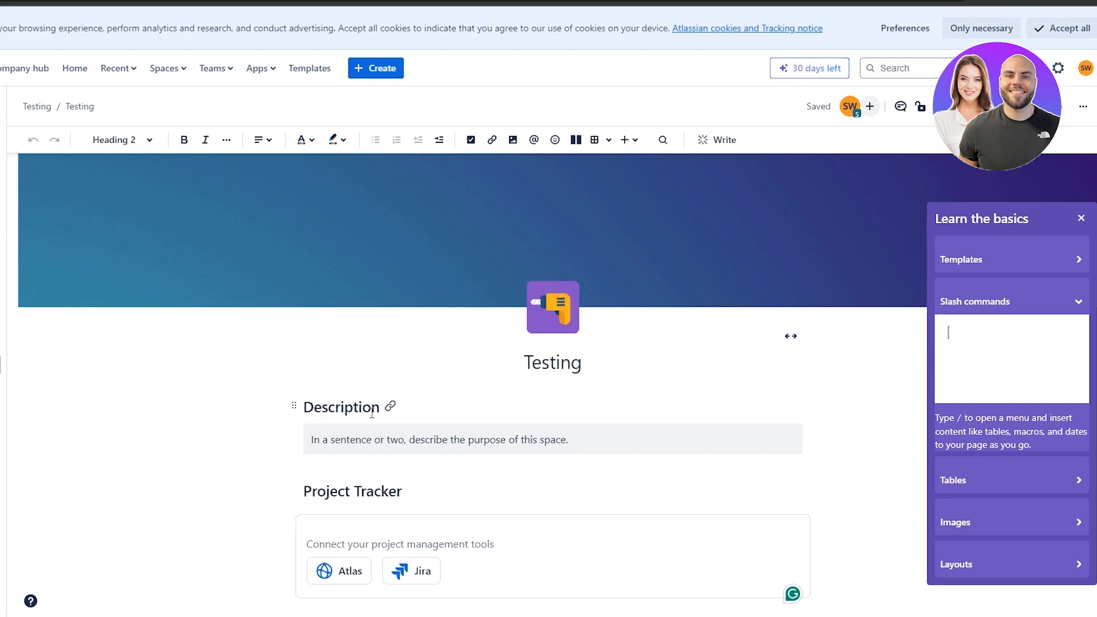
left_click(307, 409)
key("Return")
left_click(306, 409)
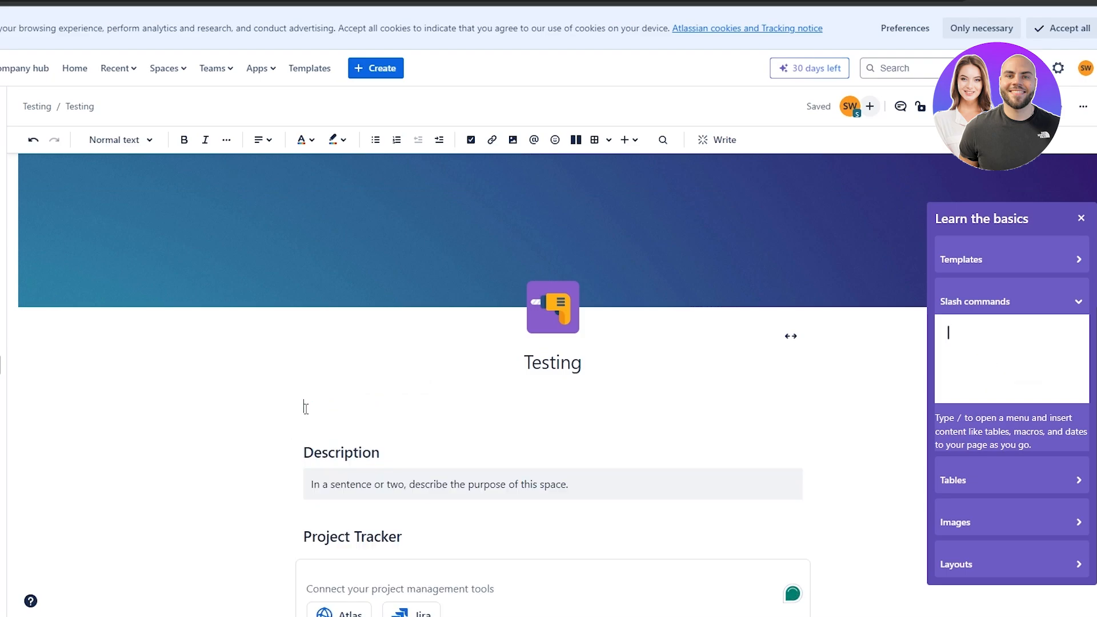
type("/")
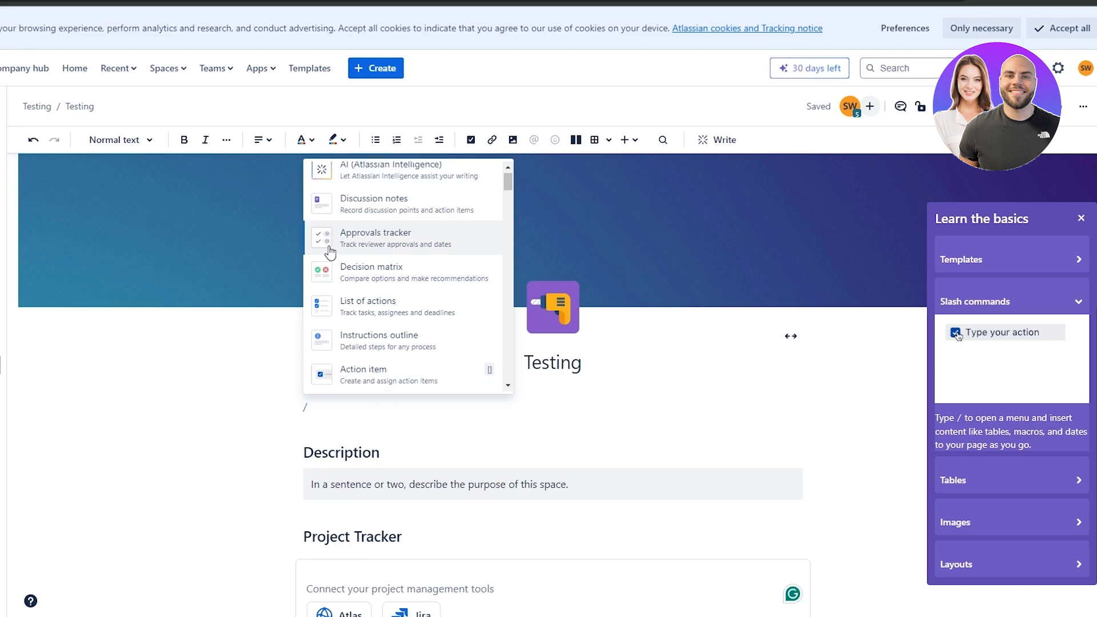
scroll(393, 247, "down", 6)
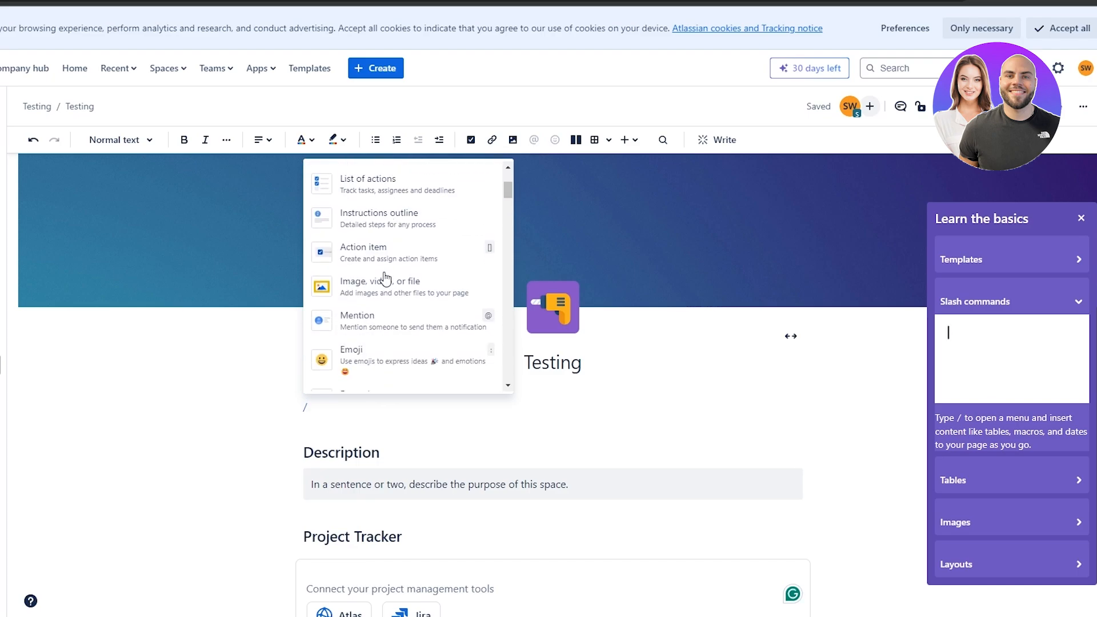
scroll(389, 270, "down", 1)
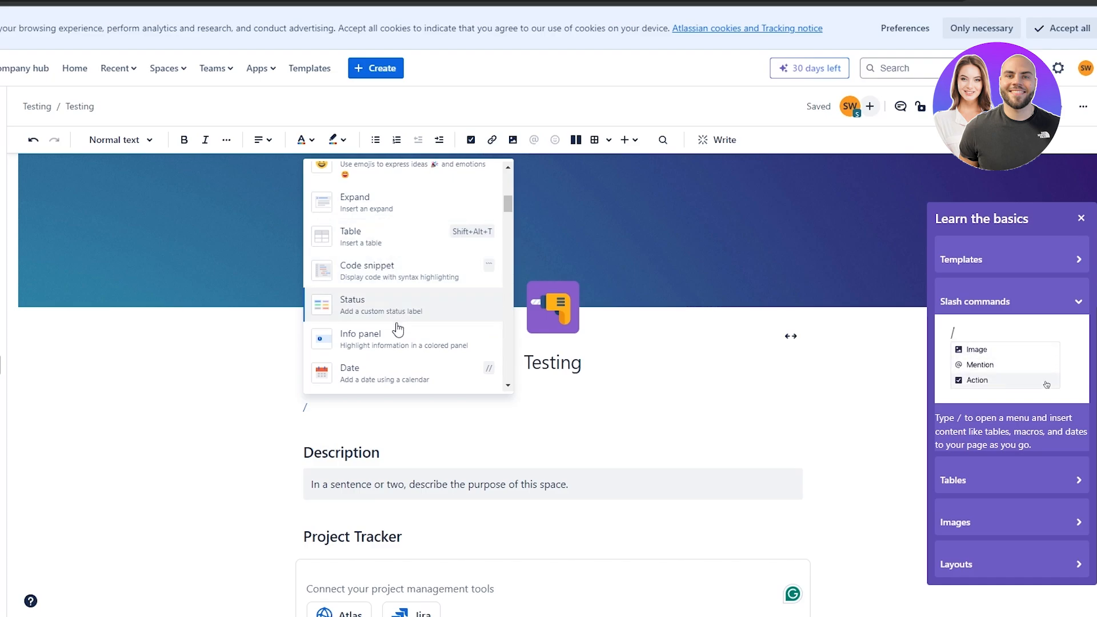
scroll(386, 332, "down", 1)
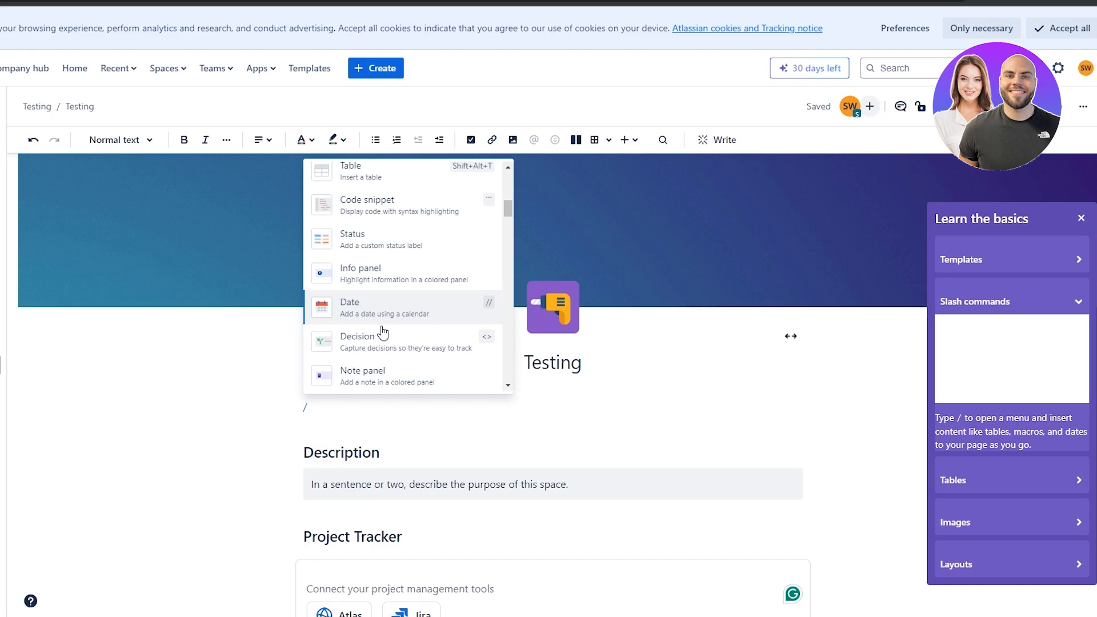
scroll(379, 350, "down", 4)
scroll(419, 390, "down", 7)
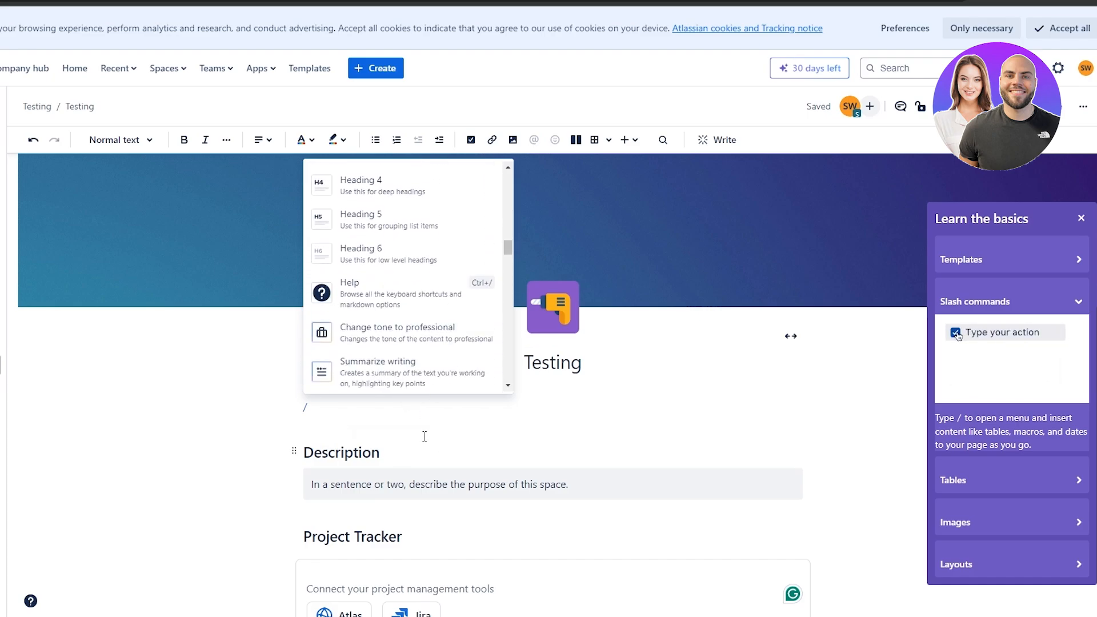
scroll(420, 365, "down", 5)
scroll(366, 439, "down", 4)
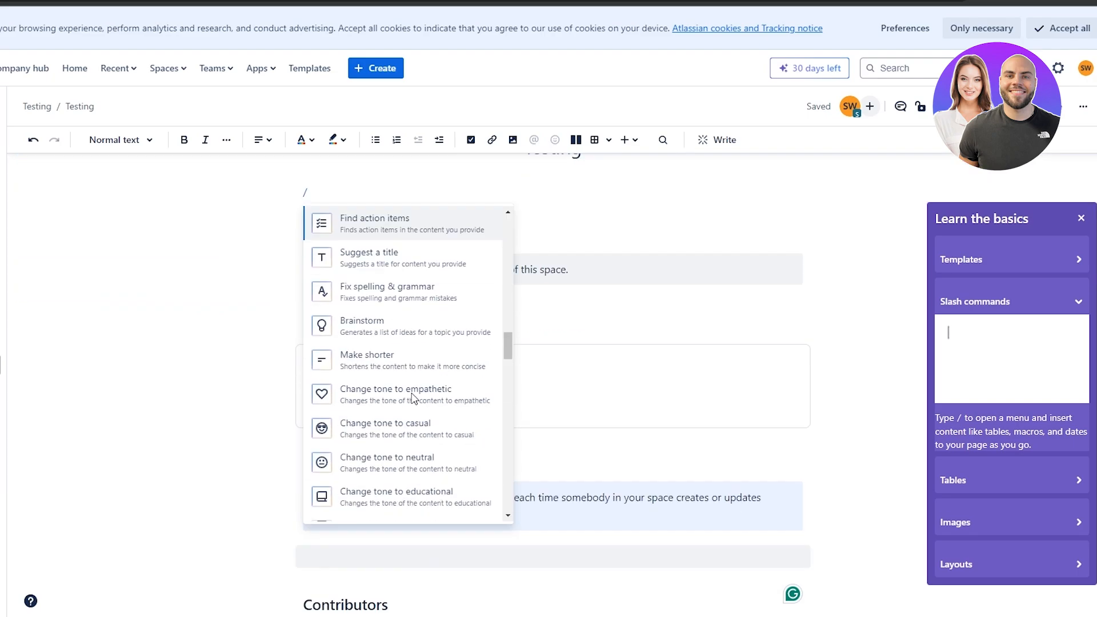
left_click(699, 268)
scroll(558, 265, "up", 4)
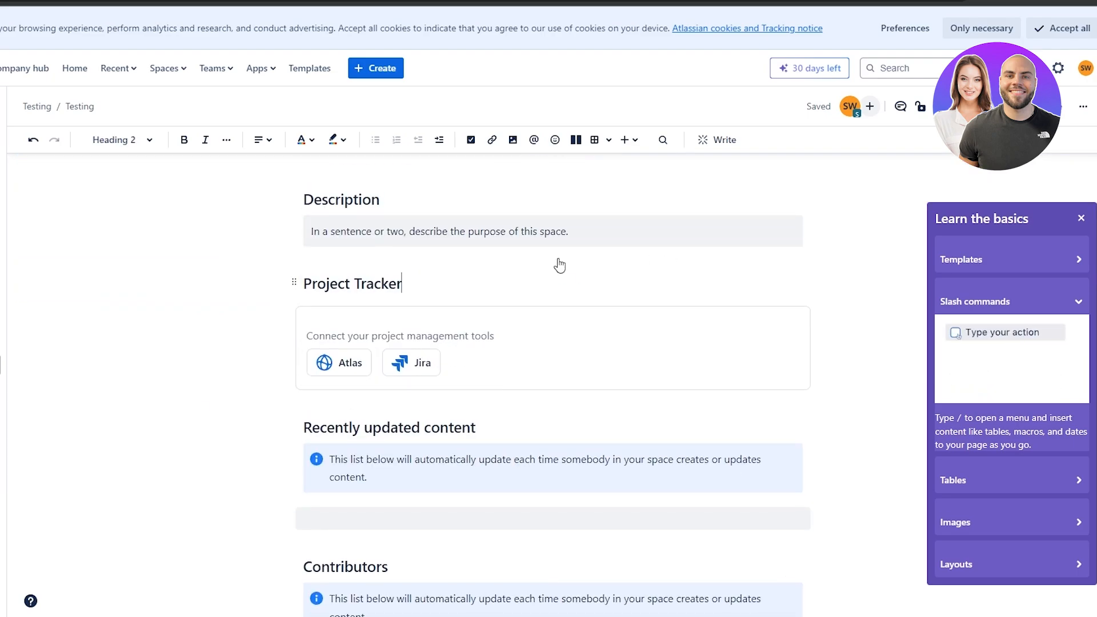
scroll(471, 426, "down", 5)
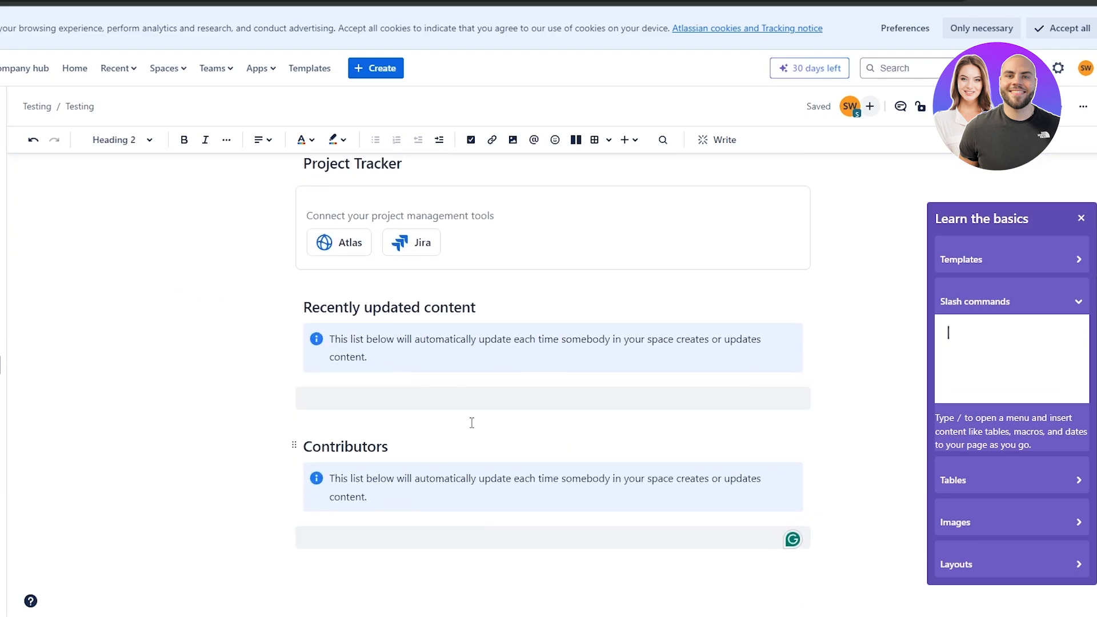
scroll(471, 423, "up", 4)
scroll(710, 368, "down", 4)
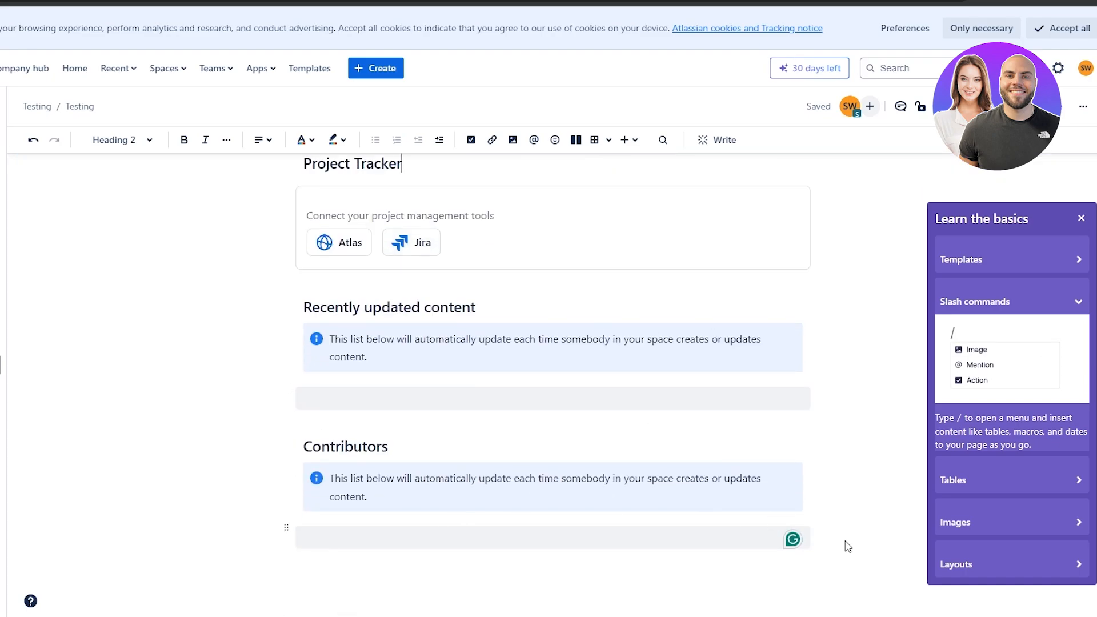
Try an Atlassian Intelligence brainstorm on 'table', then delete its inserted reply.
left_click(808, 538)
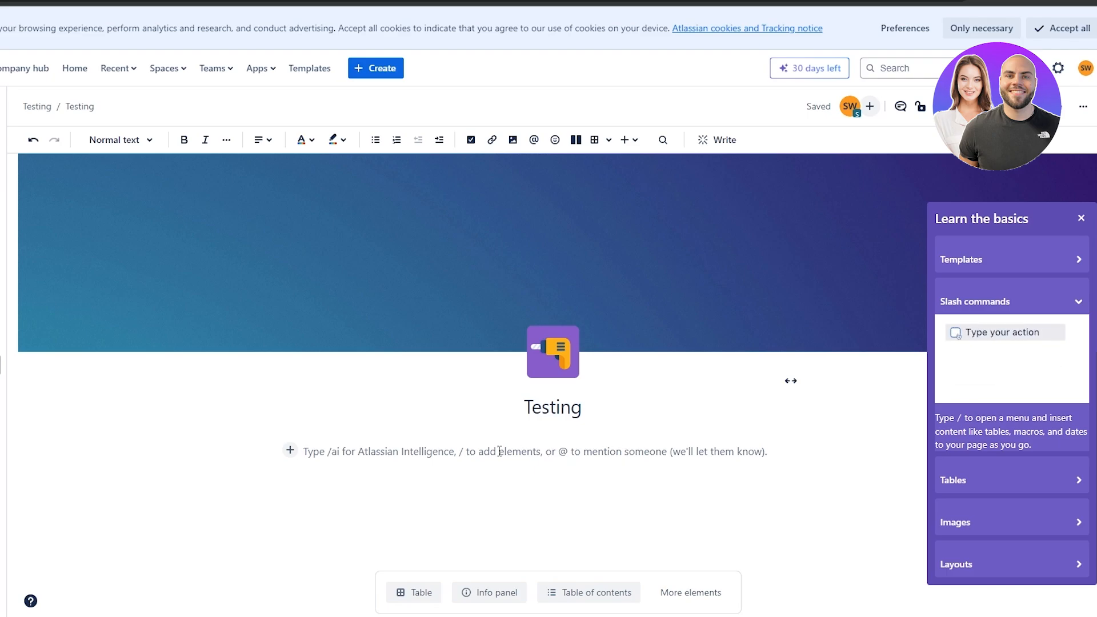
type("/")
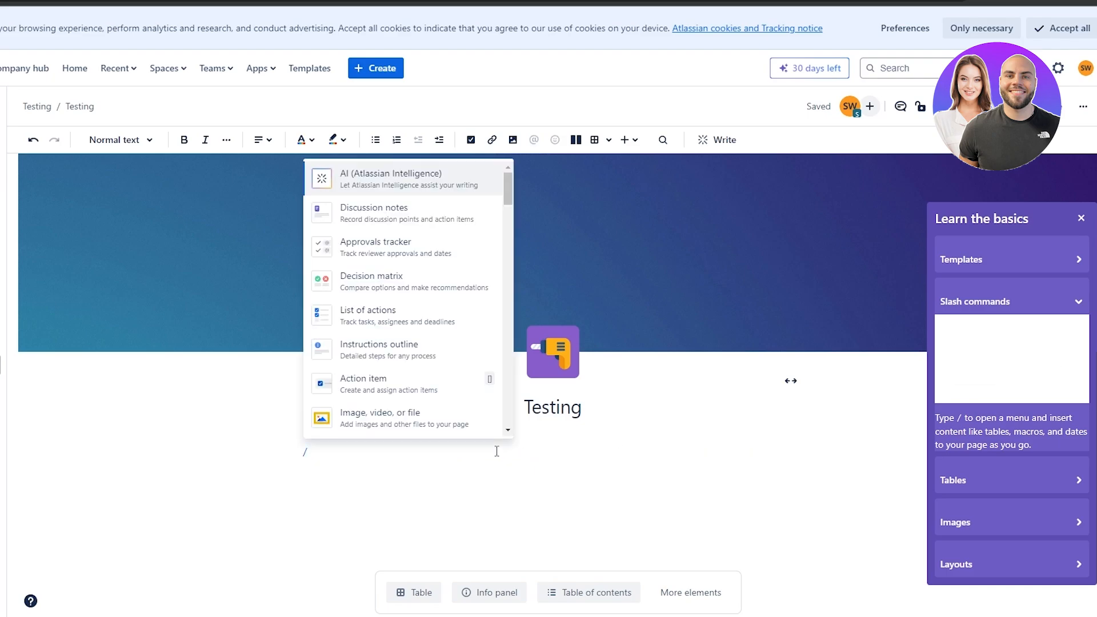
type("ai")
scroll(488, 177, "down", 1)
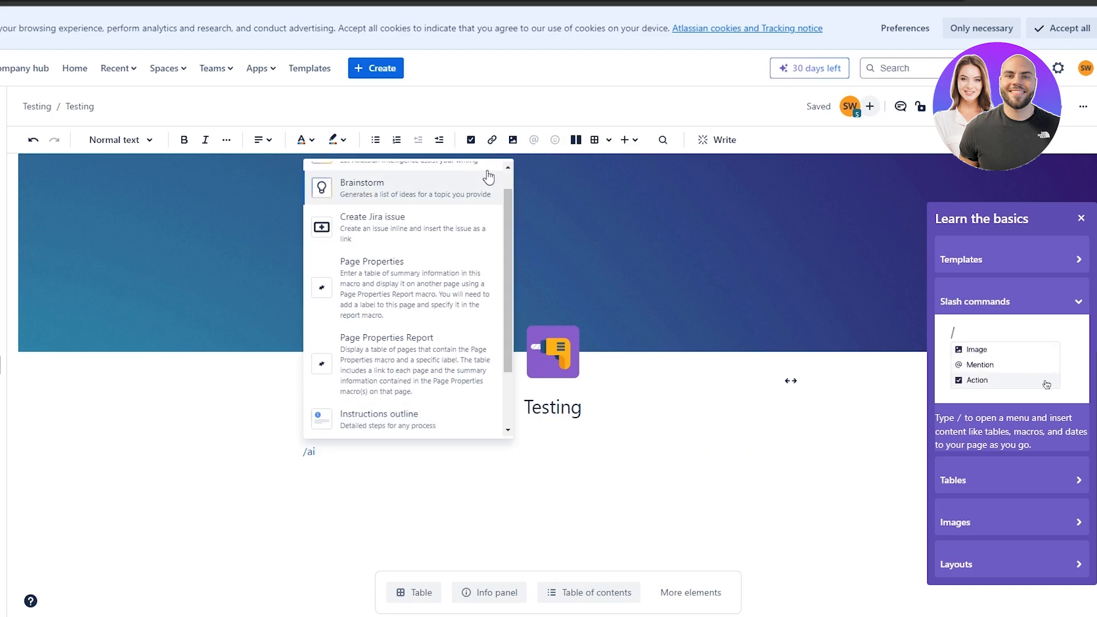
left_click(488, 180)
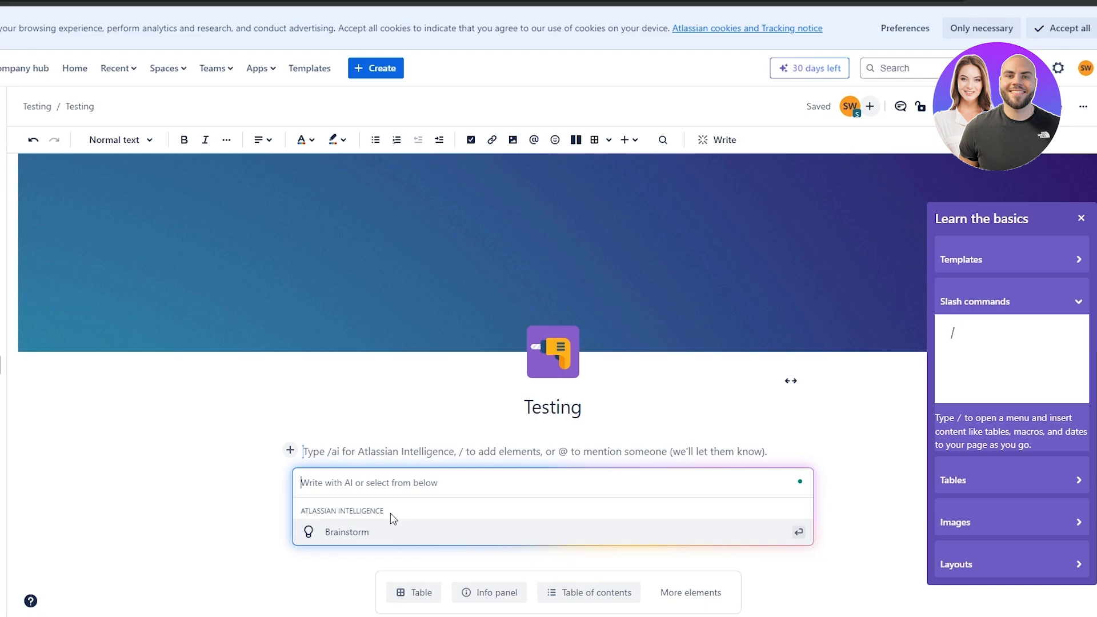
type("table")
key("Return")
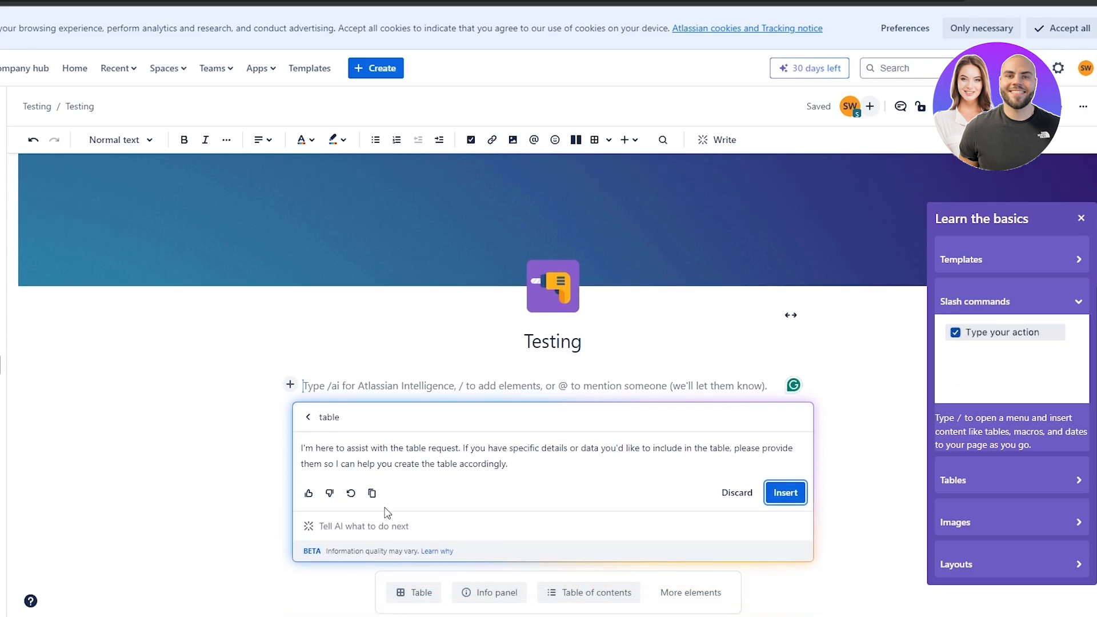
key("Return")
key("BackSpace")
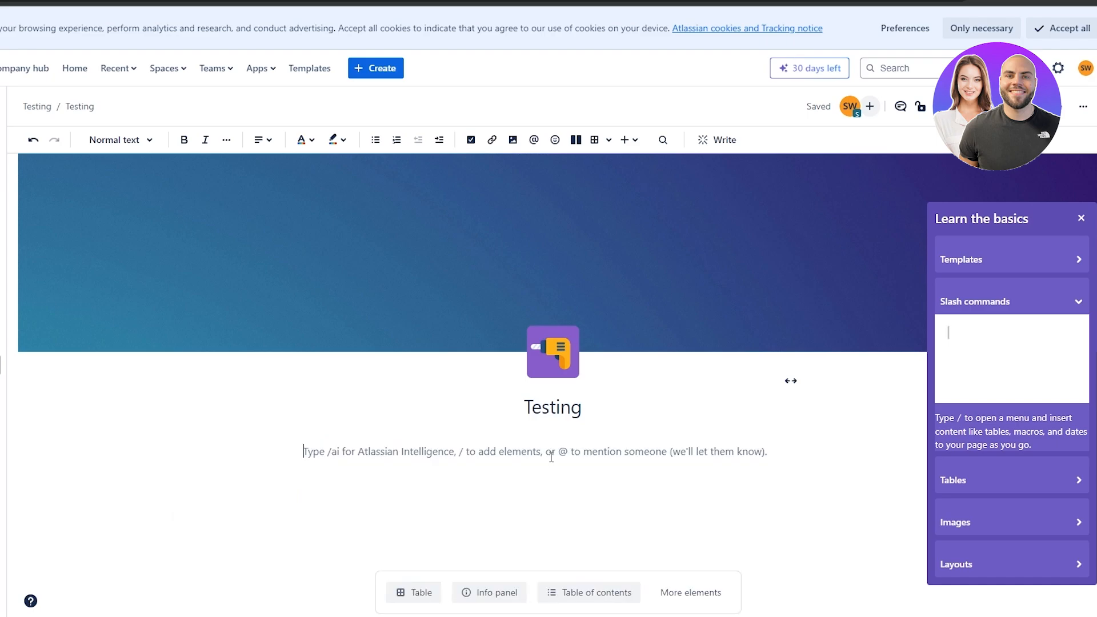
Add a Heading 1 'Team members' below the Testing title.
type("/")
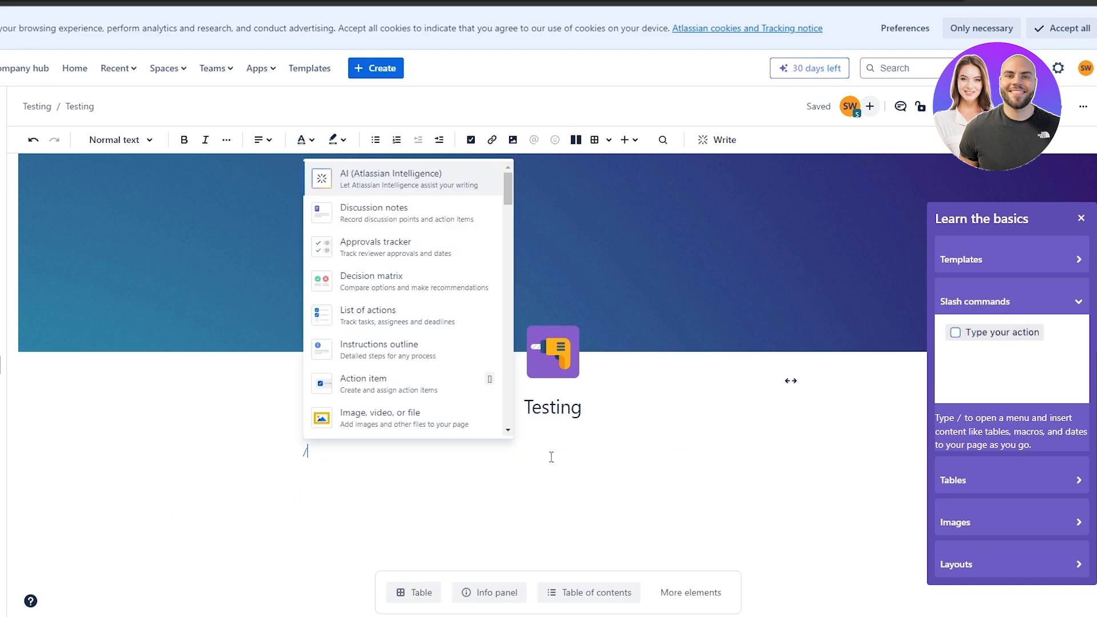
scroll(359, 325, "down", 3)
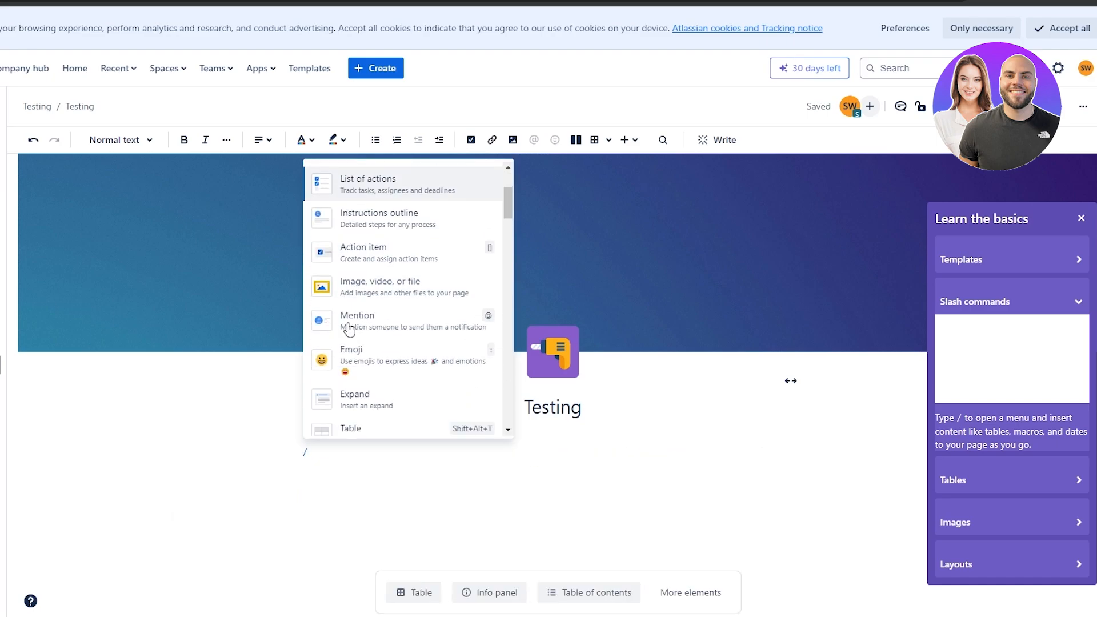
scroll(370, 341, "down", 1)
type("he")
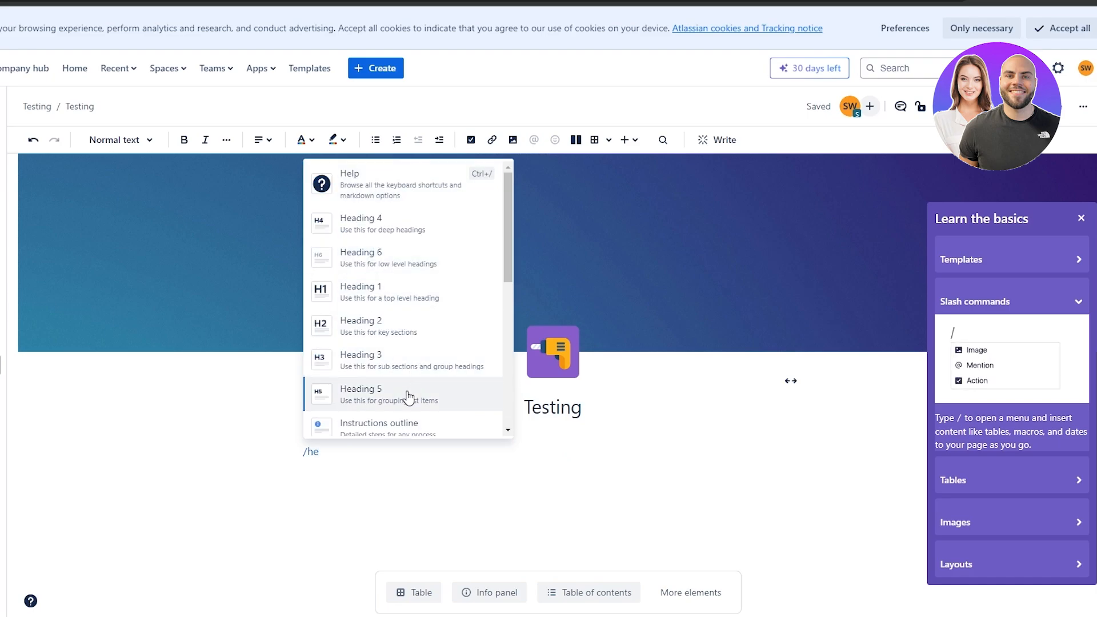
left_click(409, 295)
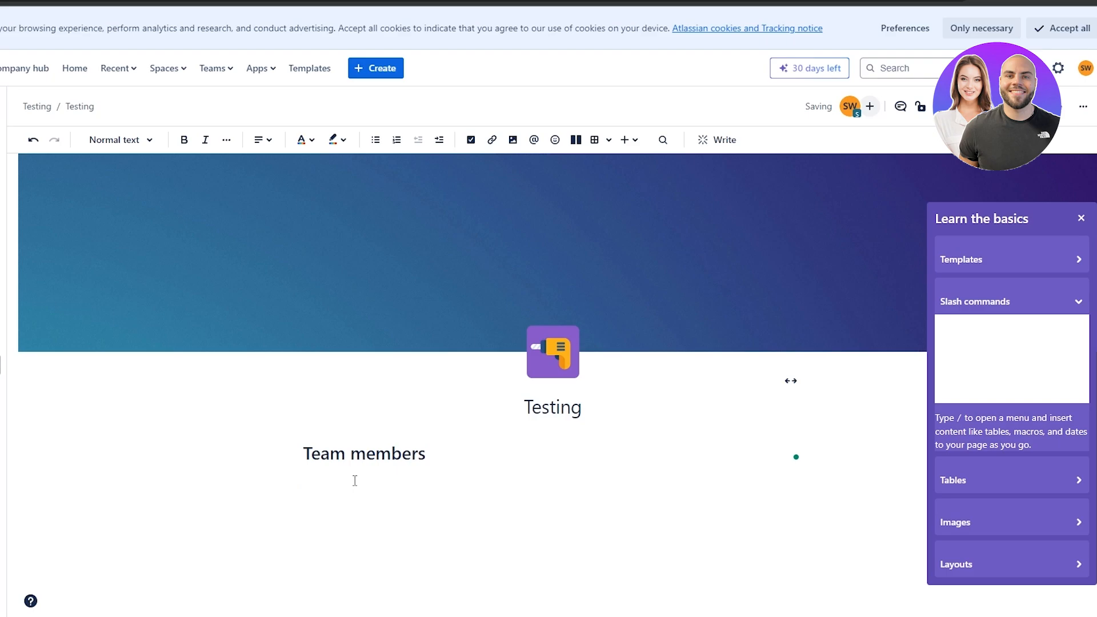
type("/")
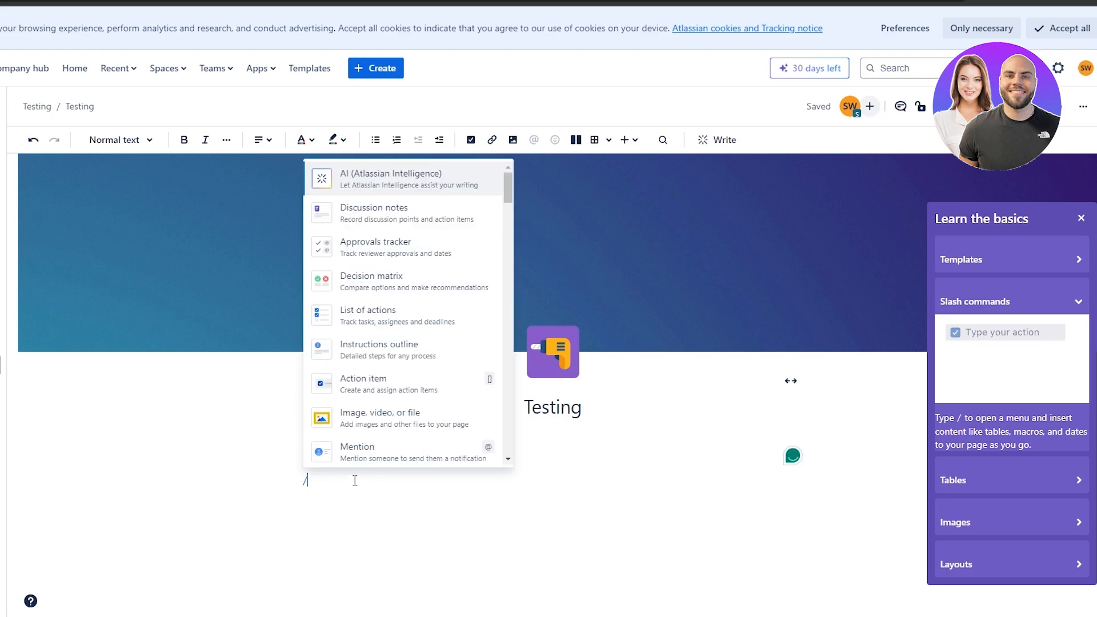
type("char")
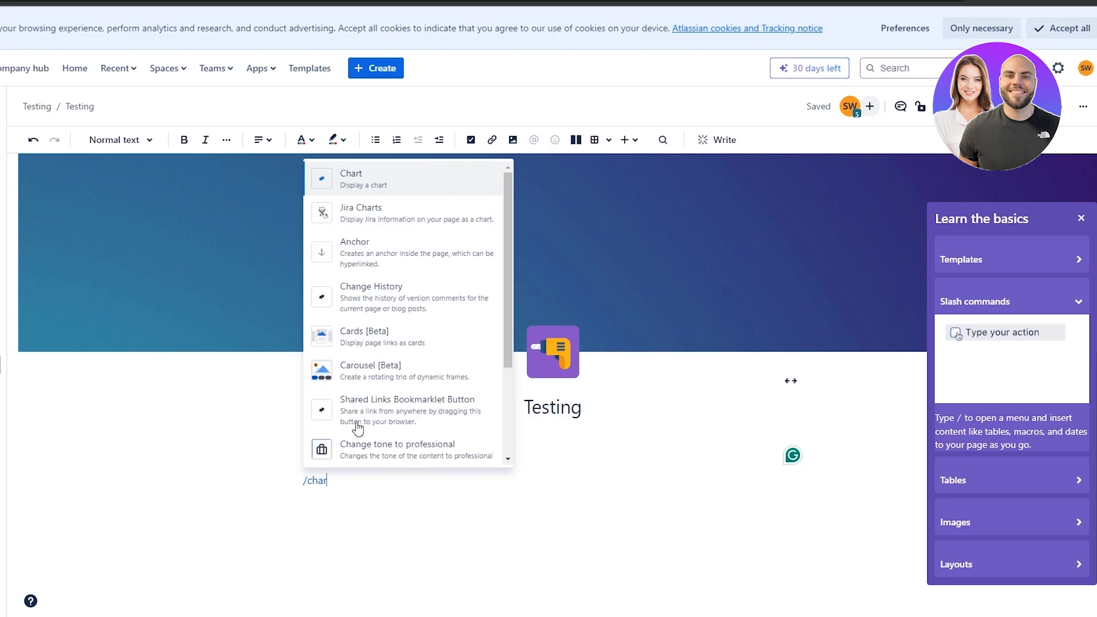
Insert a slightly narrowed table with Names, Role and Email header columns.
key("BackSpace")
key("BackSpace")
key("BackSpace")
key("BackSpace")
type("table")
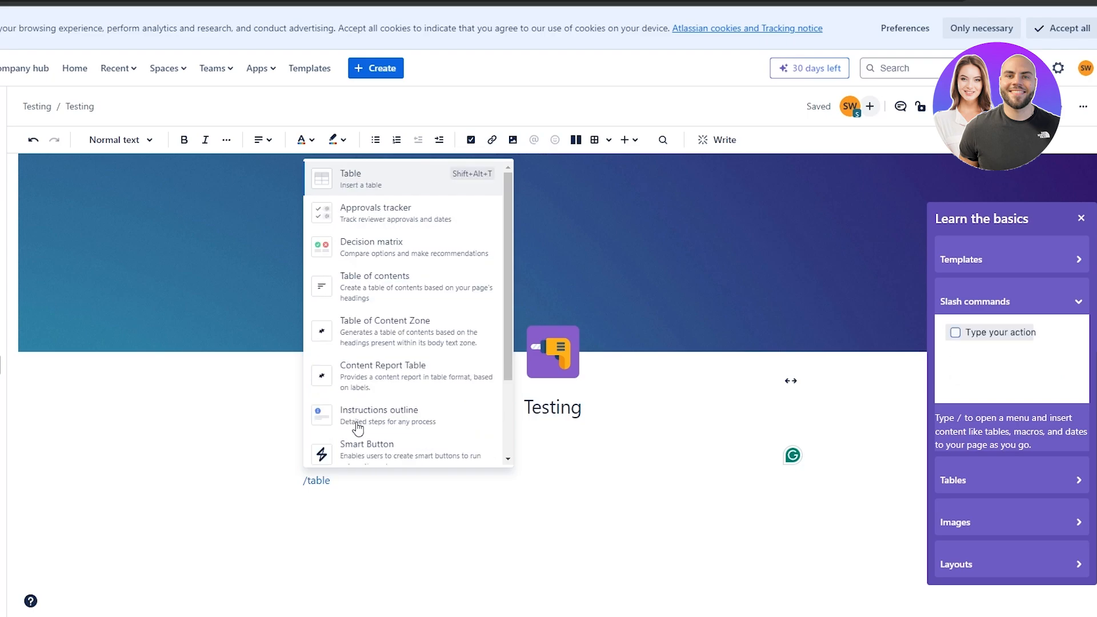
left_click(370, 190)
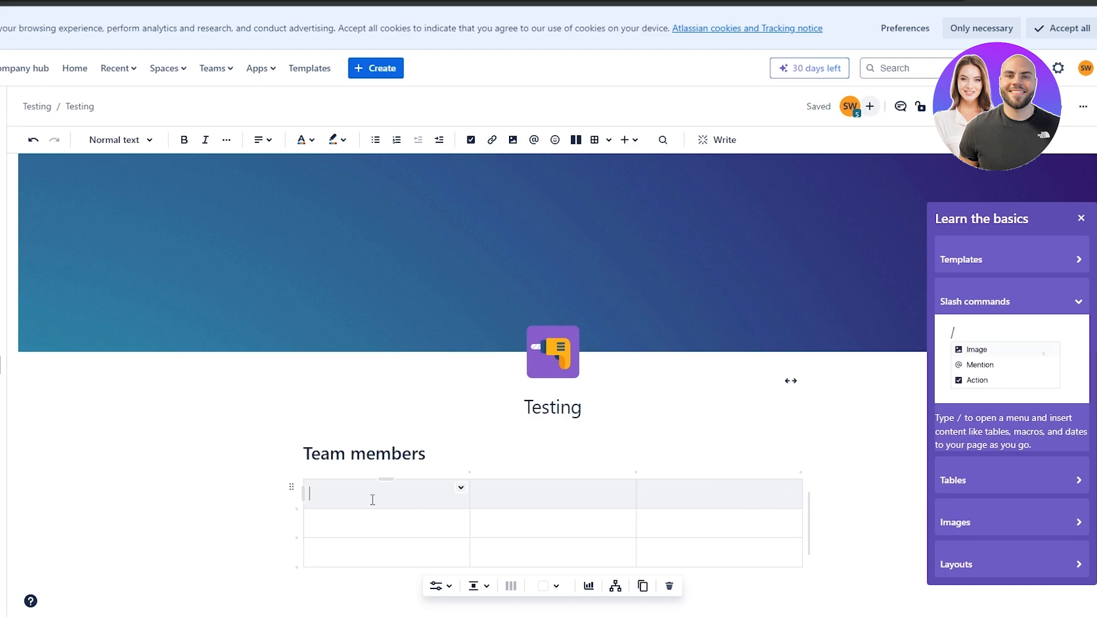
type("Names")
left_click(541, 505)
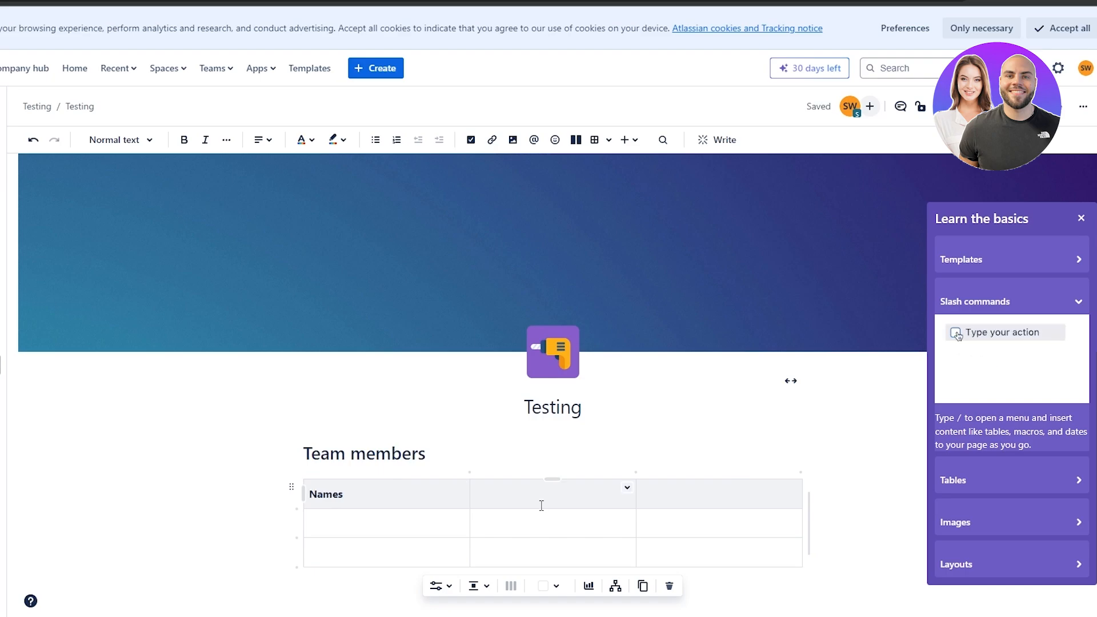
type("Role")
left_click(692, 495)
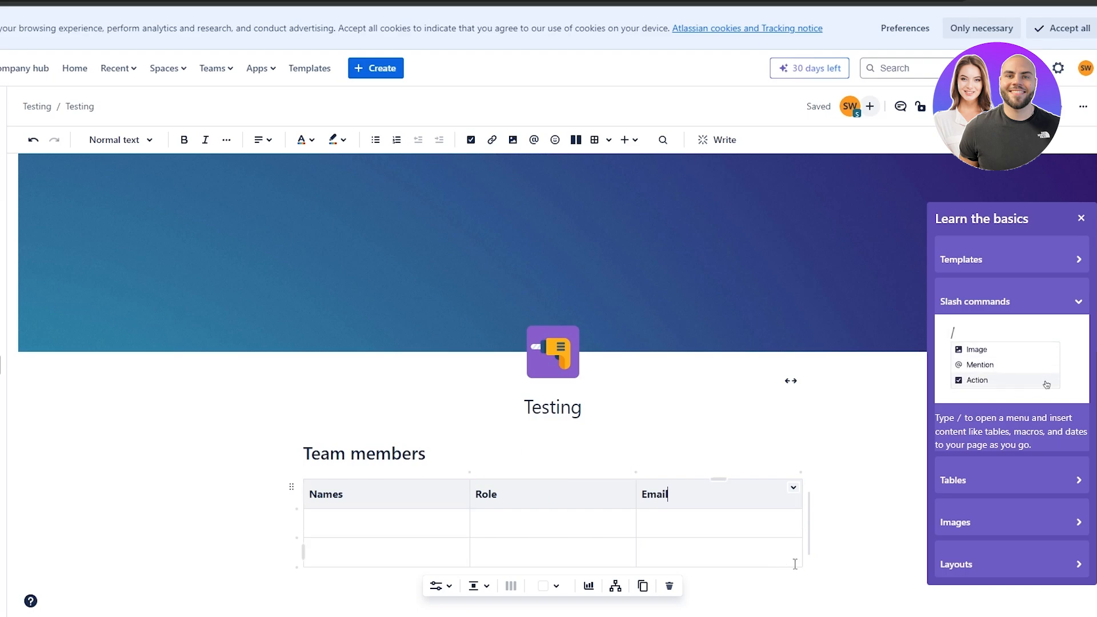
mouse_move(807, 550)
left_mouse_down()
mouse_move(710, 553)
mouse_move(789, 543)
left_mouse_up()
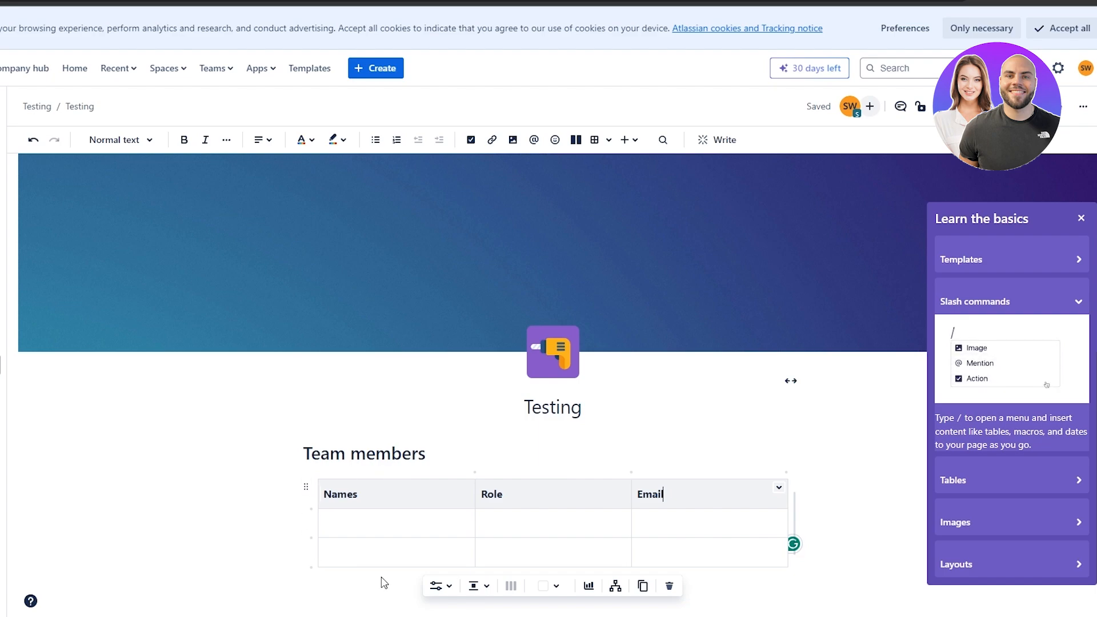
Add a row and paste four members with emails and roles: Video Editor, Voice Over Artist, Script Writer, Teamlead.
left_click(838, 589)
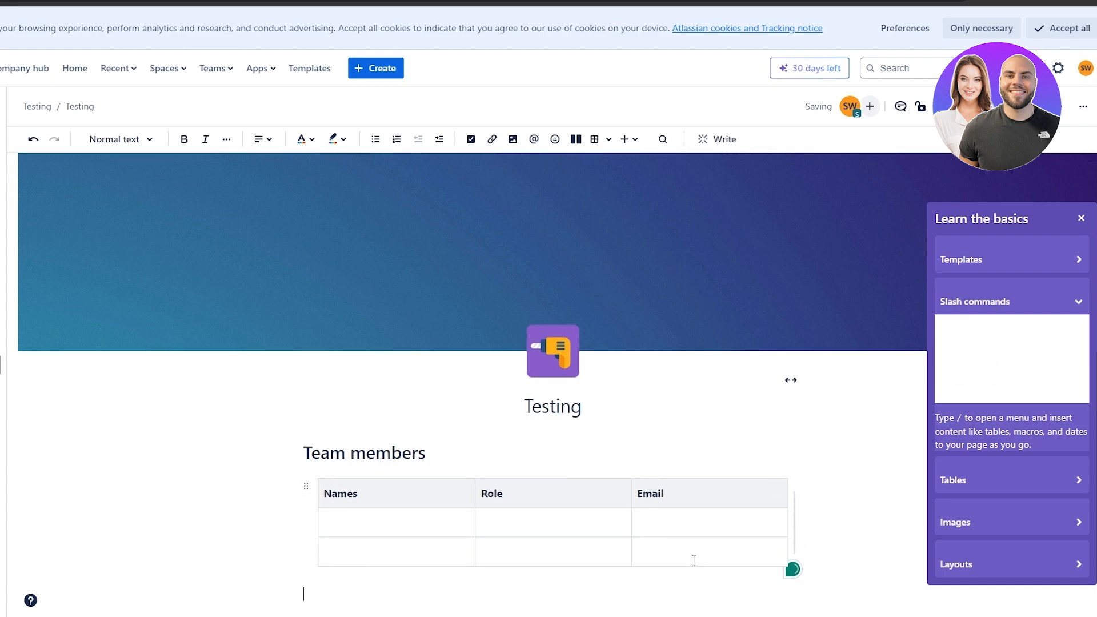
left_click(417, 546)
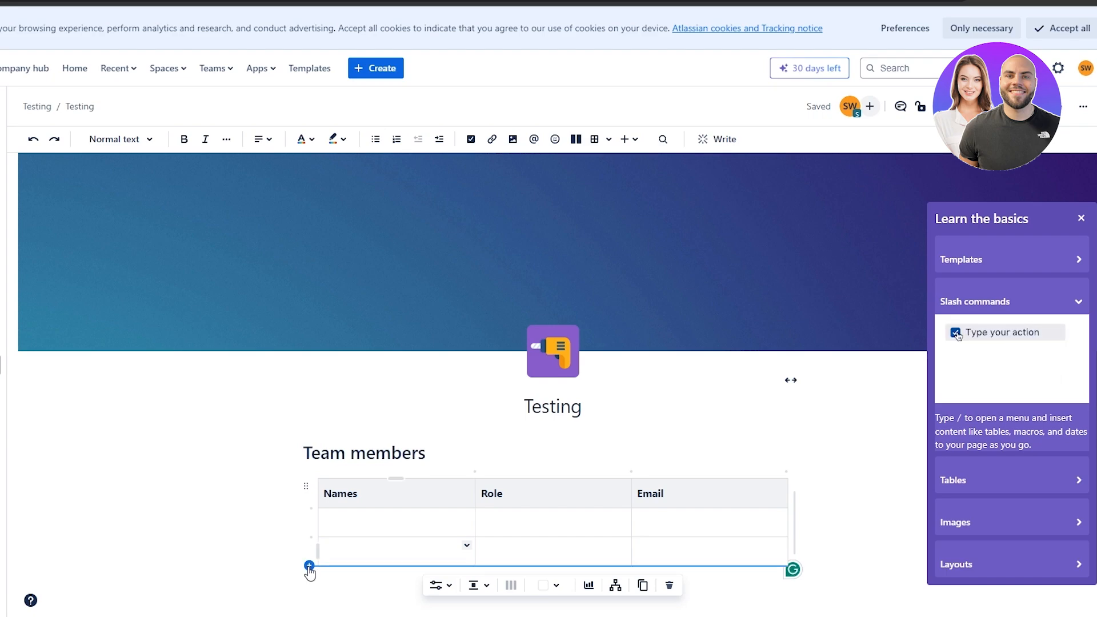
left_click(309, 565)
scroll(257, 565, "down", 3)
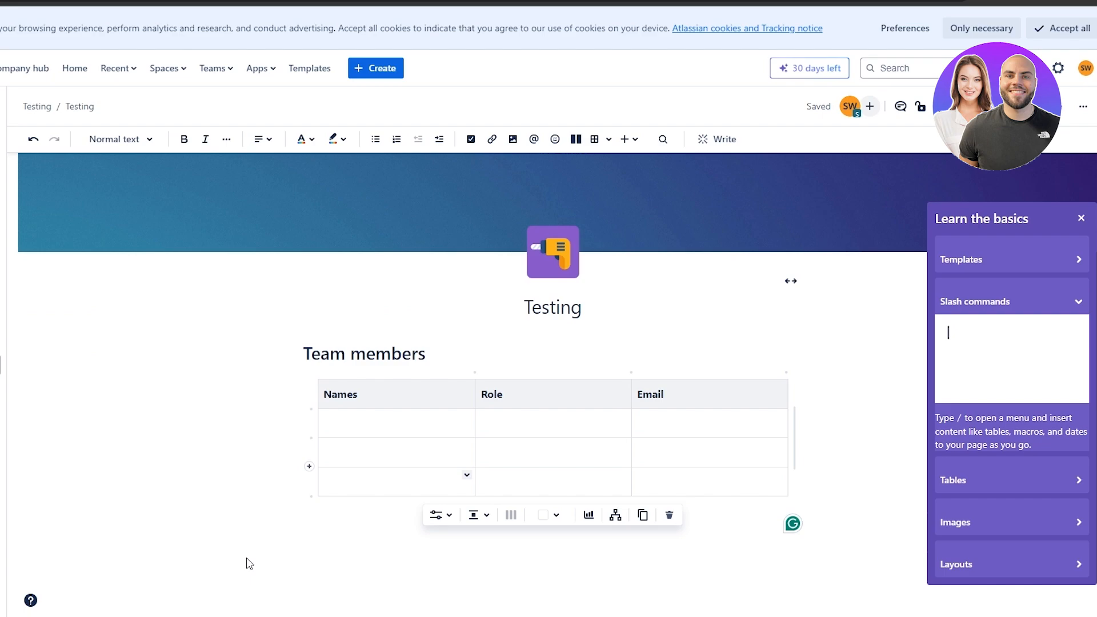
left_click_drag(737, 426, 329, 436)
left_click(337, 428)
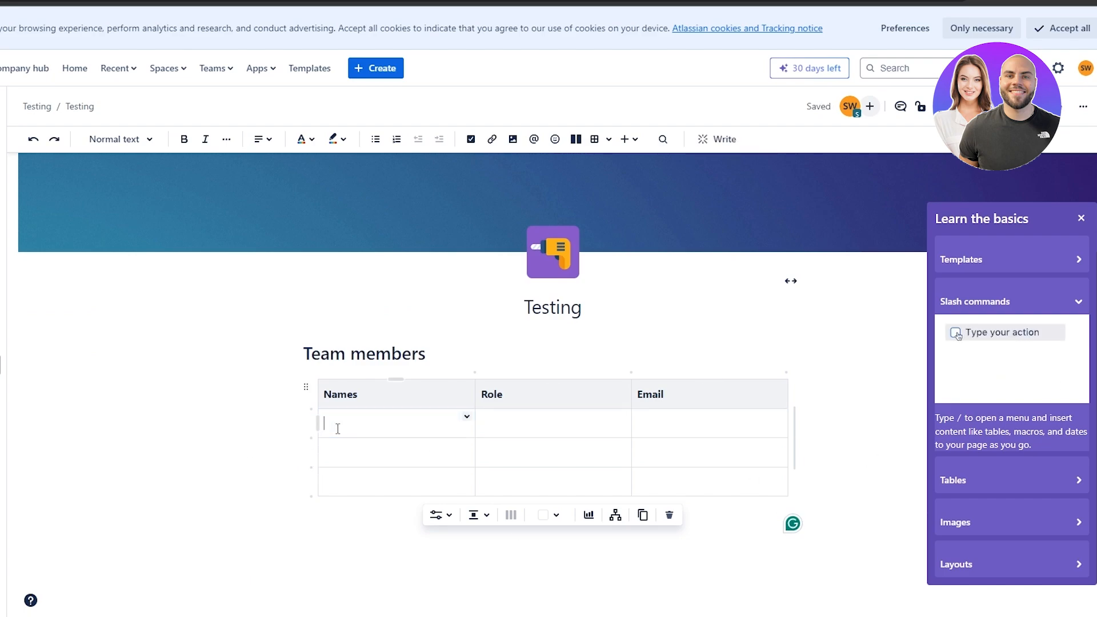
key("ctrl+v")
left_click(110, 475)
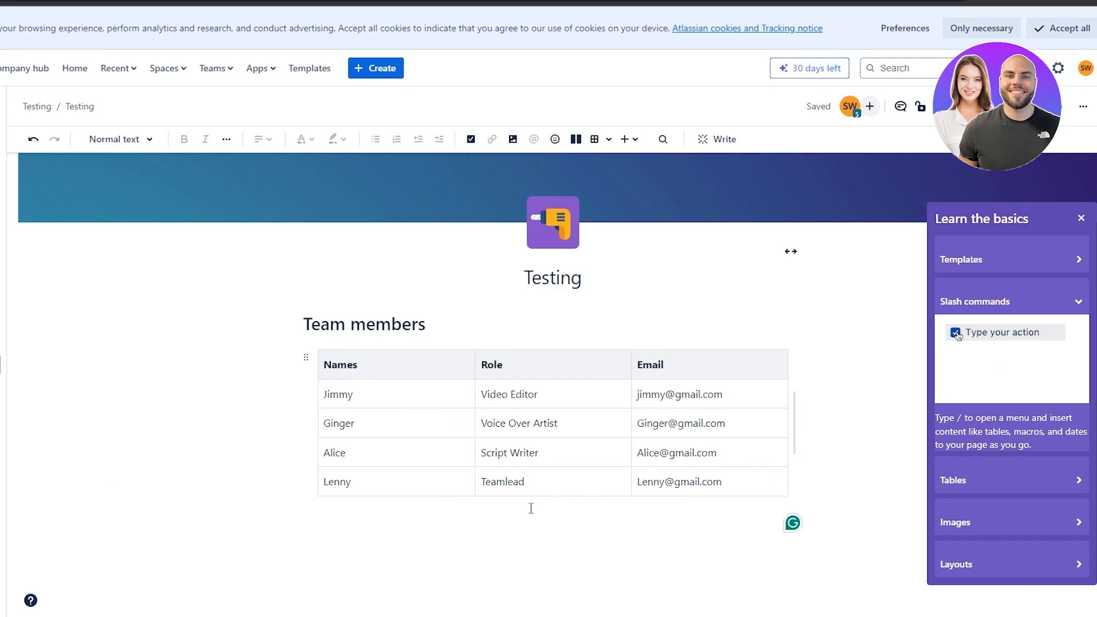
left_click(531, 508)
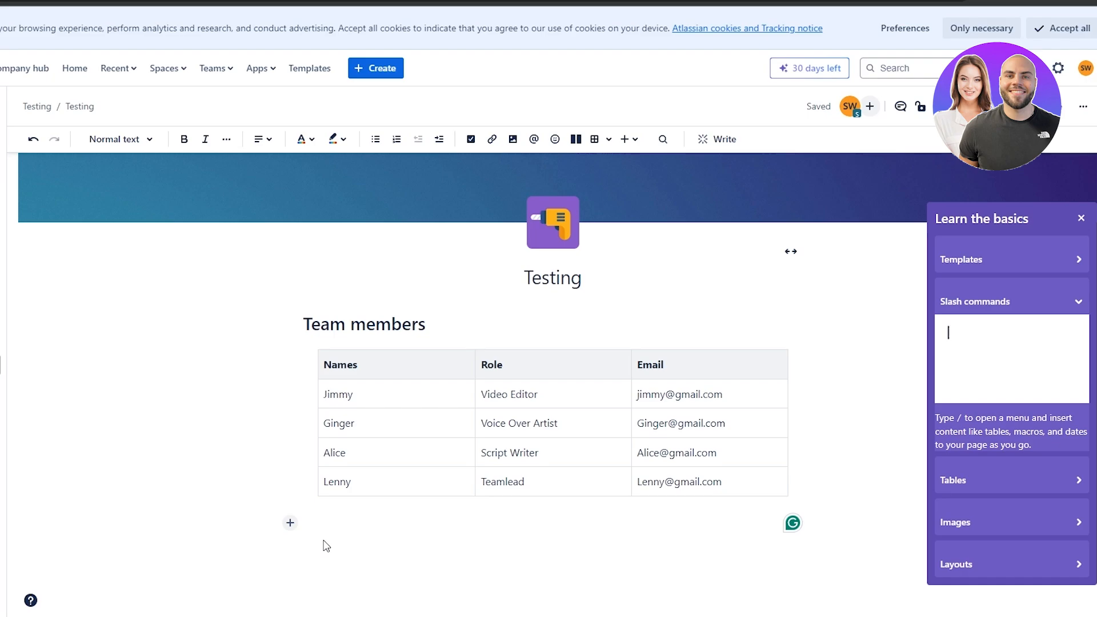
type("/")
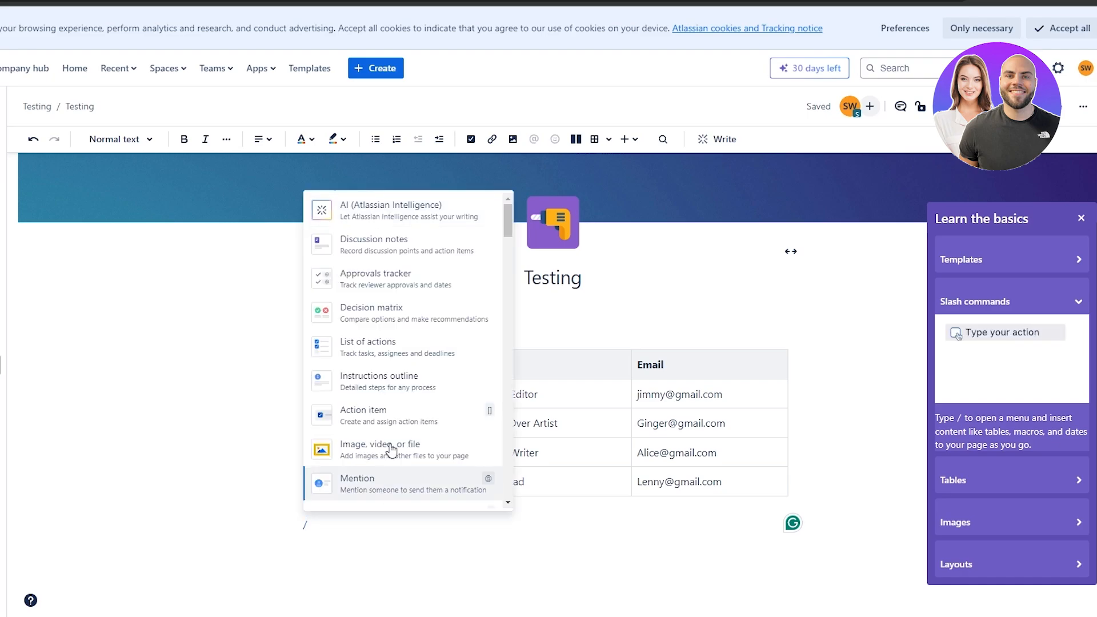
left_click(387, 392)
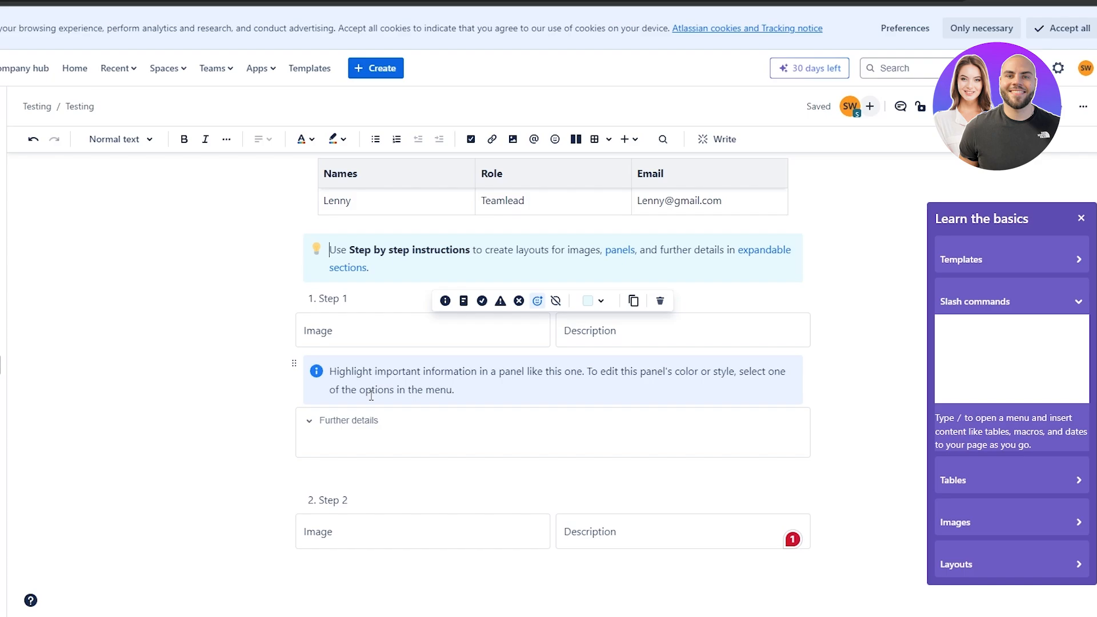
left_click(365, 334)
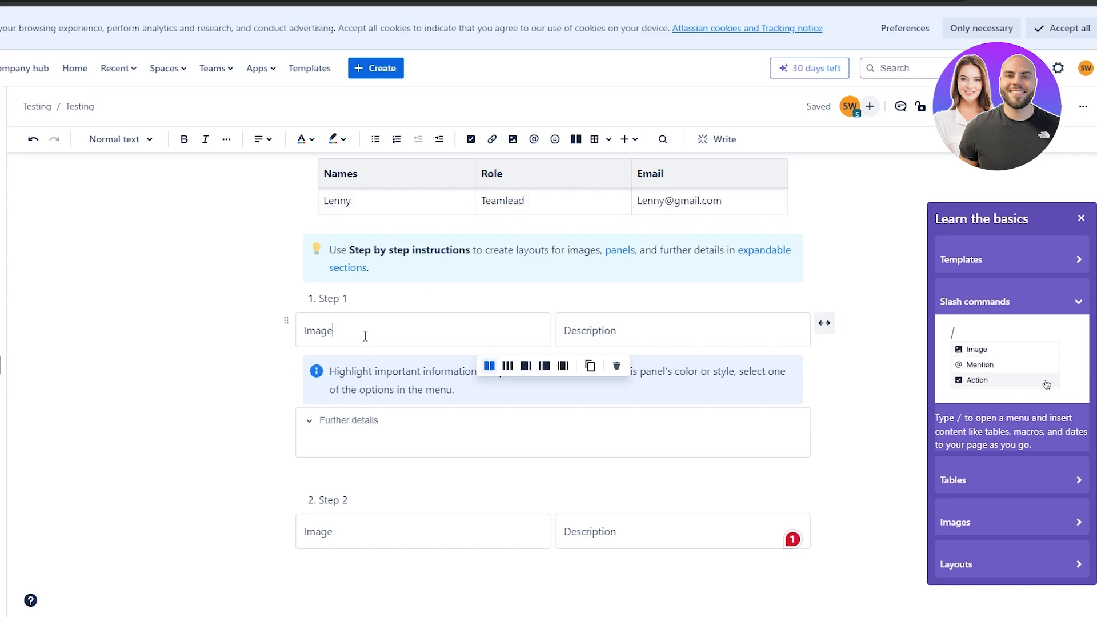
left_click(636, 332)
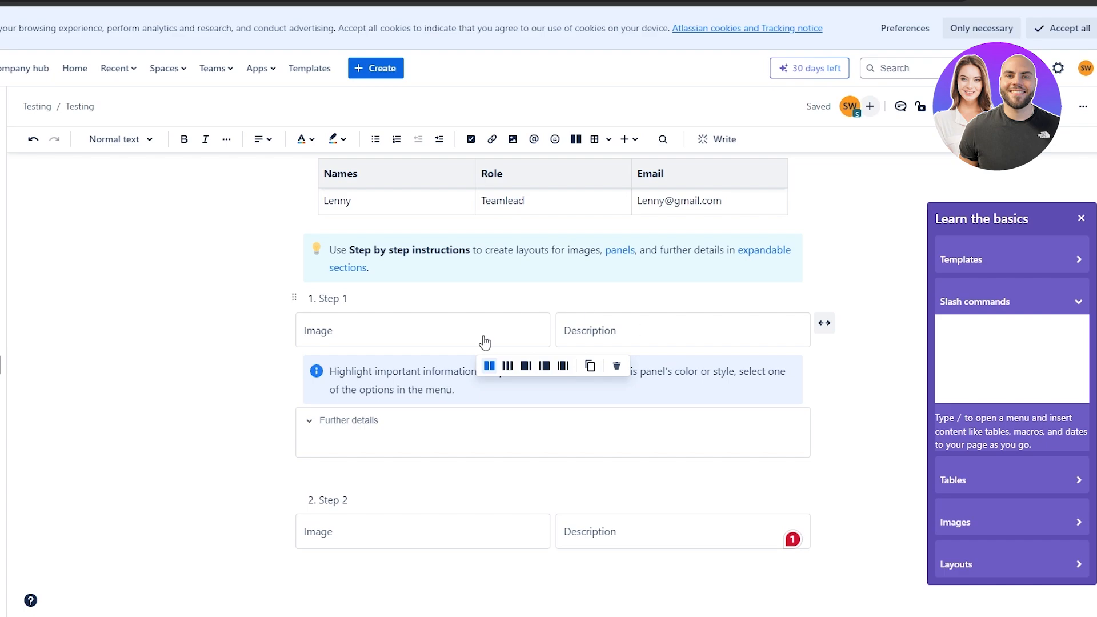
left_click(342, 420)
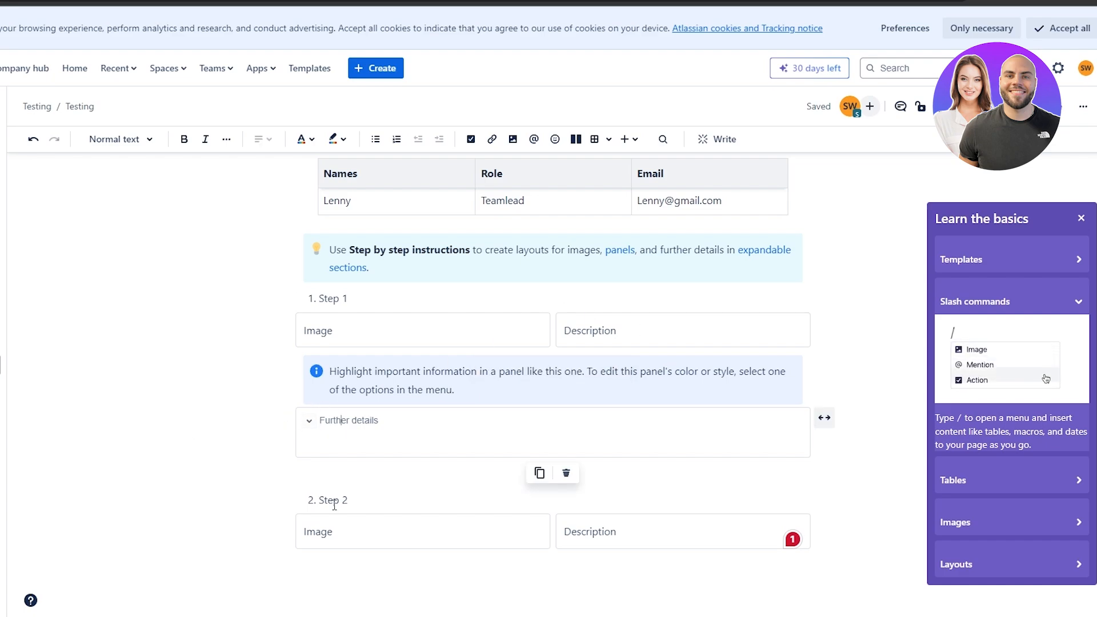
left_click(320, 531)
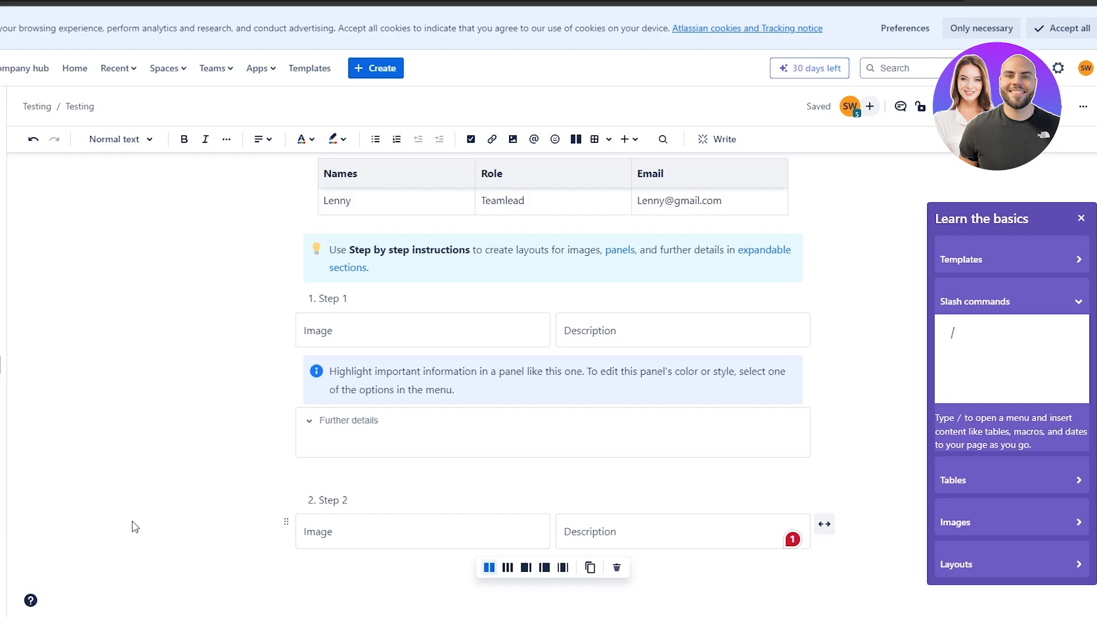
Add an empty line below the Step 2 image and description layout.
scroll(135, 527, "up", 3)
scroll(583, 482, "down", 3)
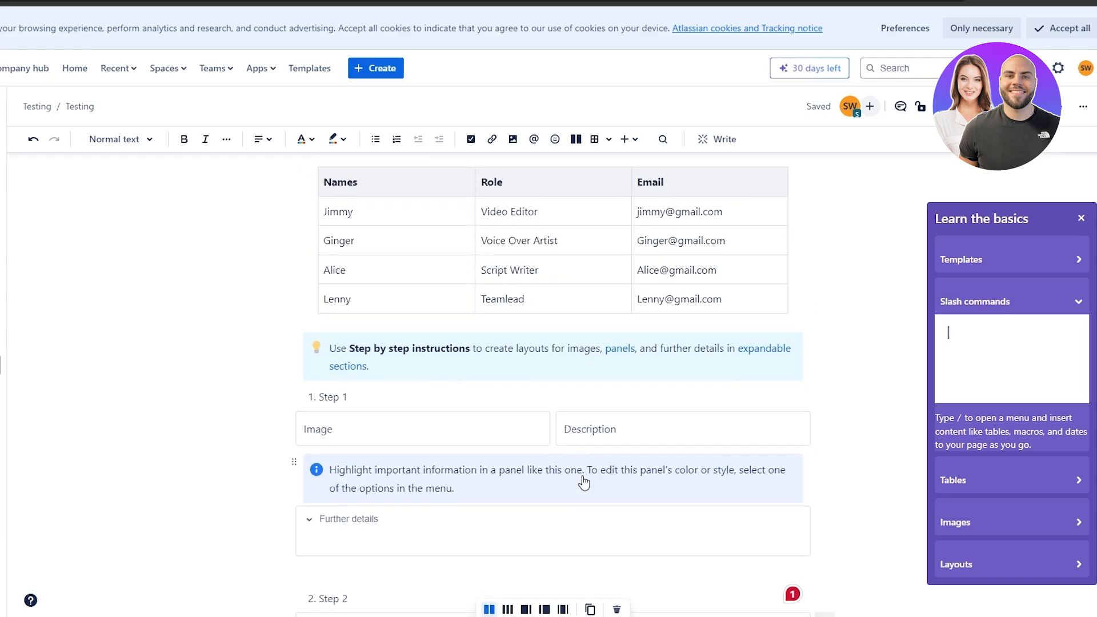
scroll(813, 443, "up", 4)
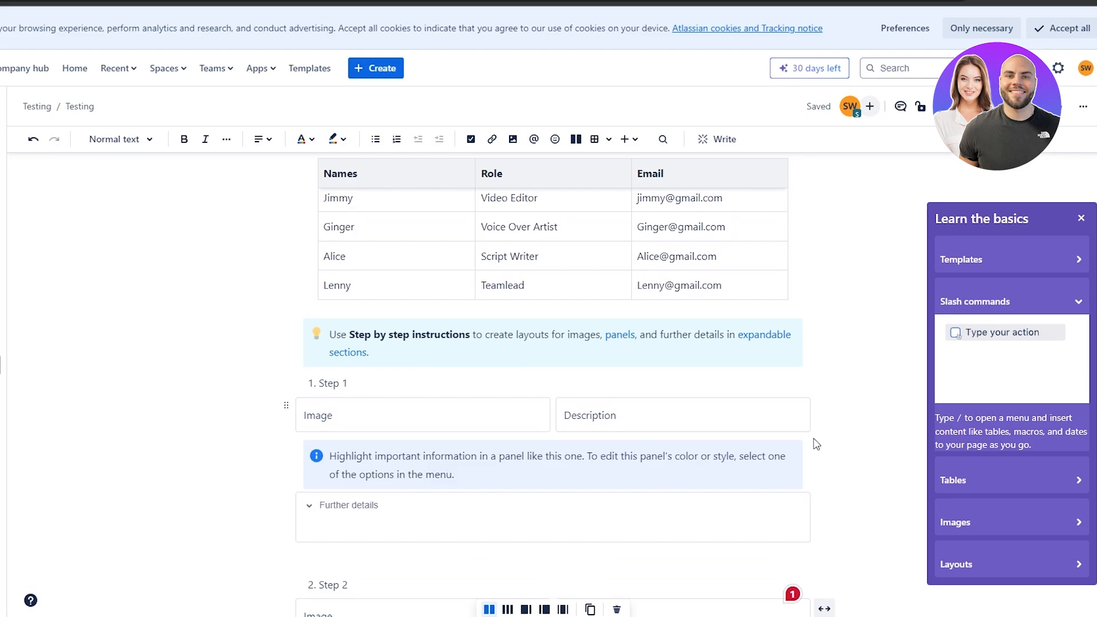
scroll(418, 498, "down", 2)
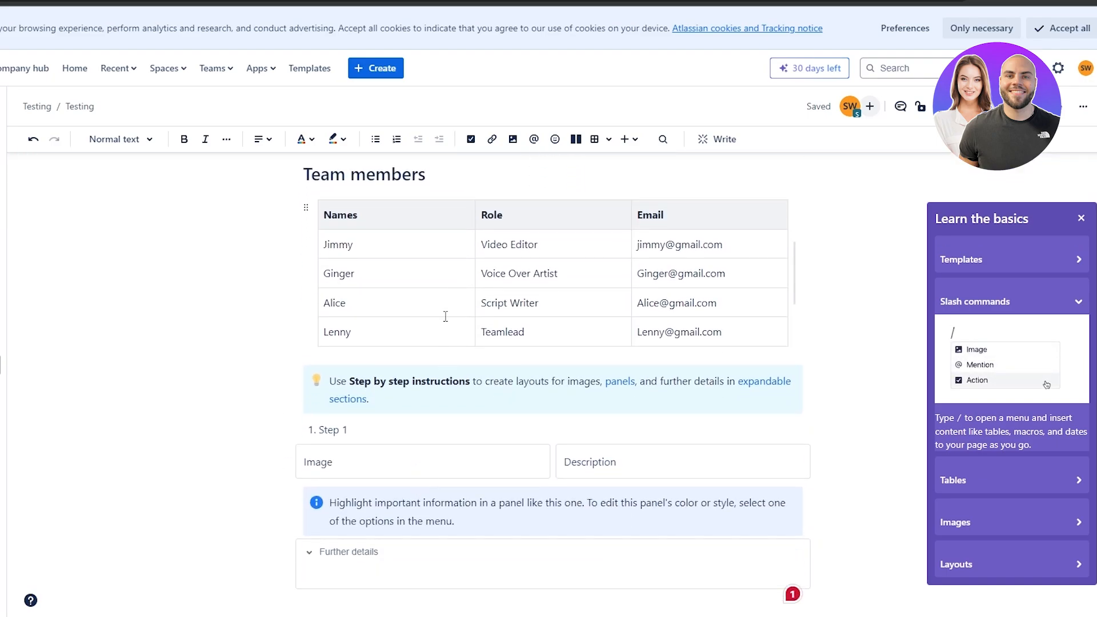
scroll(443, 316, "down", 3)
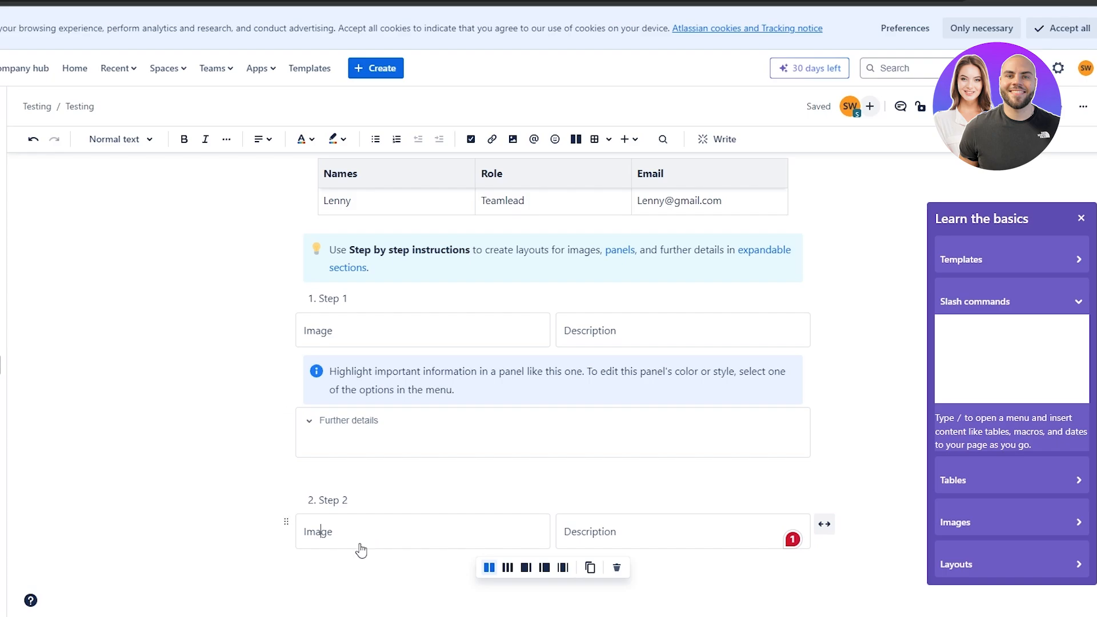
scroll(361, 550, "up", 3)
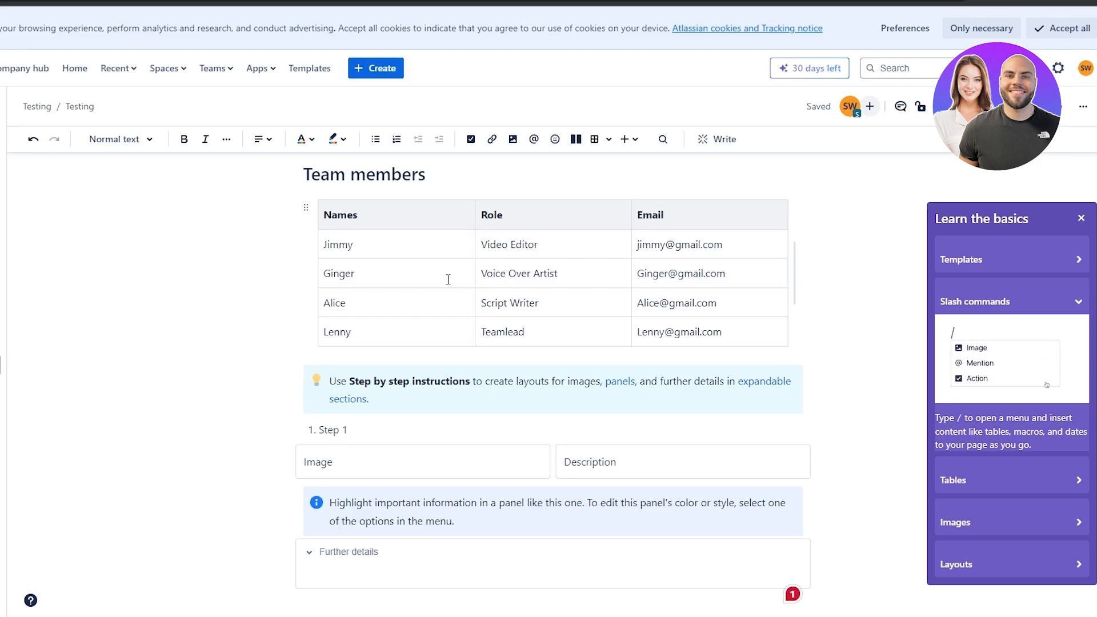
scroll(448, 263, "down", 3)
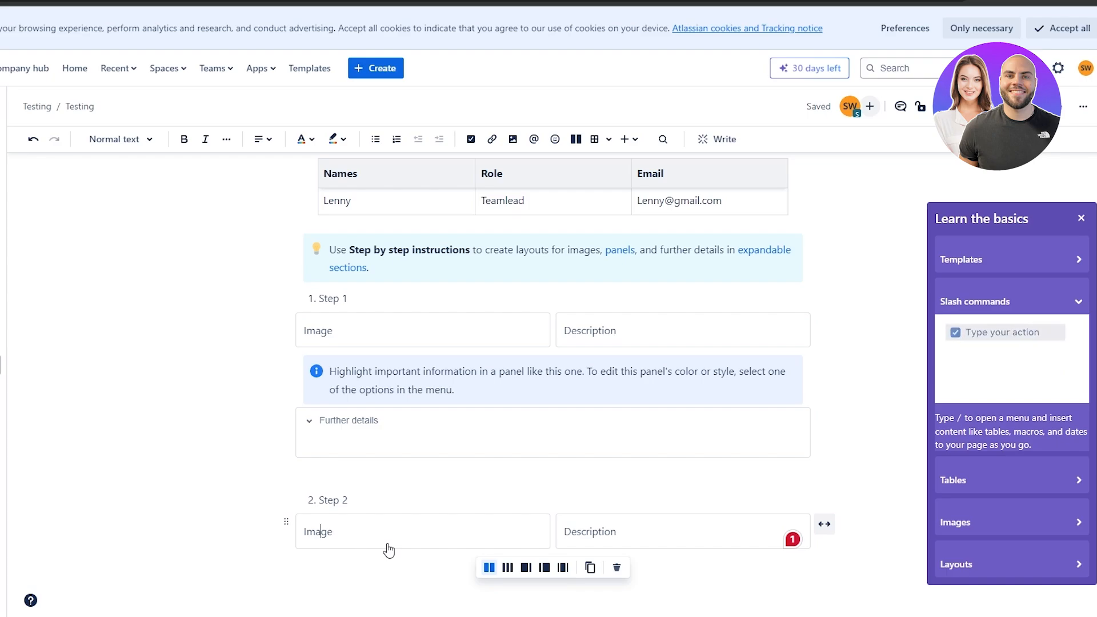
left_click(278, 580)
Select Step 2 with its Image and Description cells, then deselect below the layout.
left_click(318, 461)
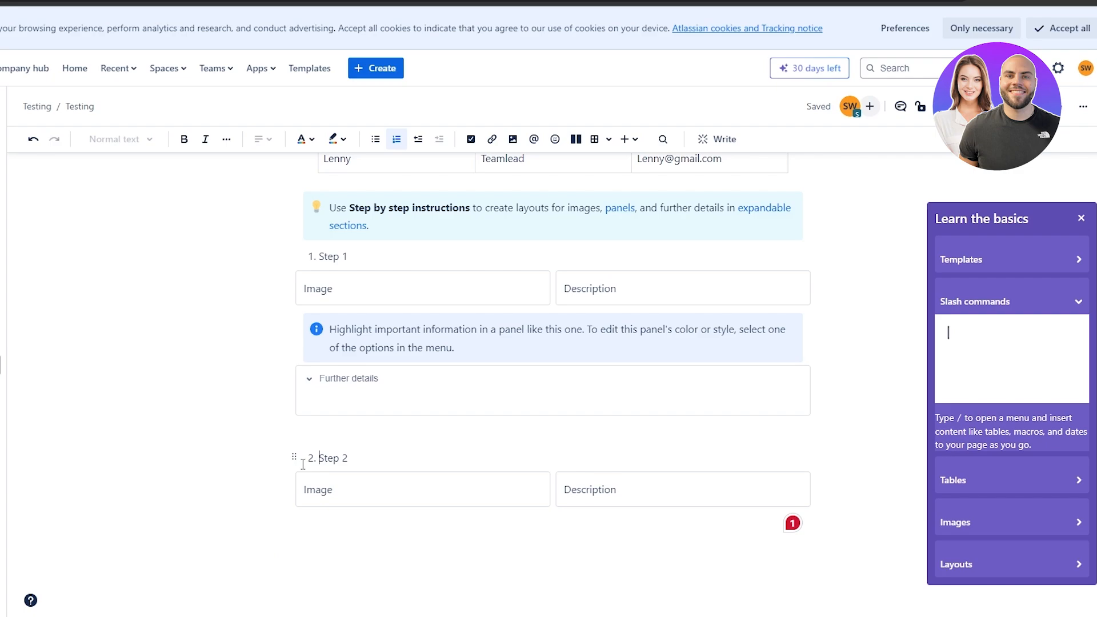
left_click(283, 498)
left_click(294, 457)
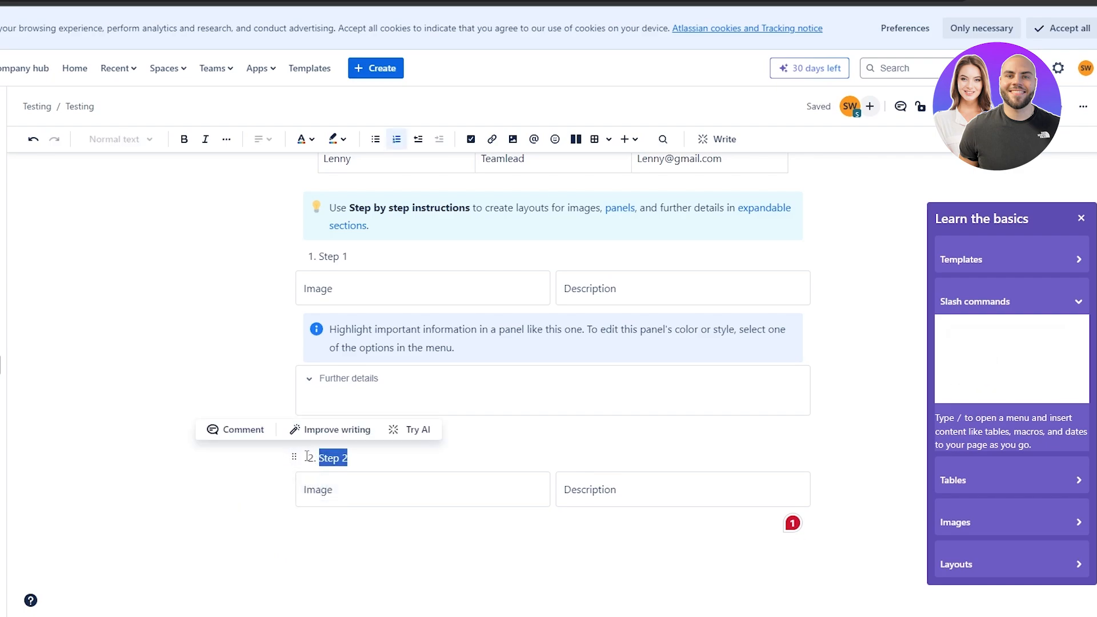
left_click(314, 464)
left_click_drag(308, 455, 625, 499)
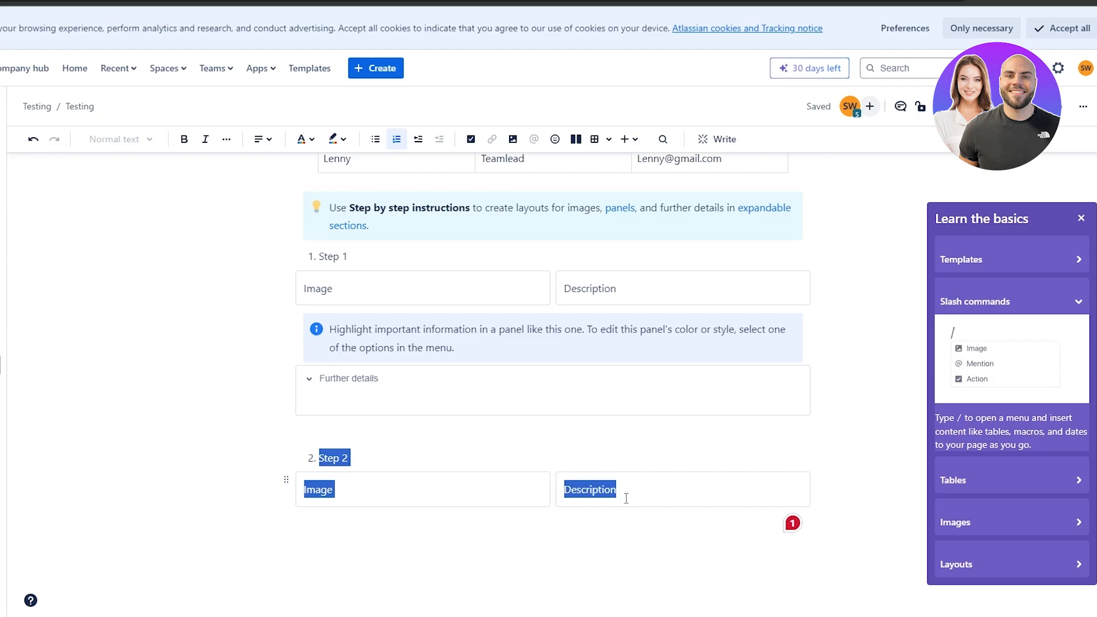
left_click(320, 533)
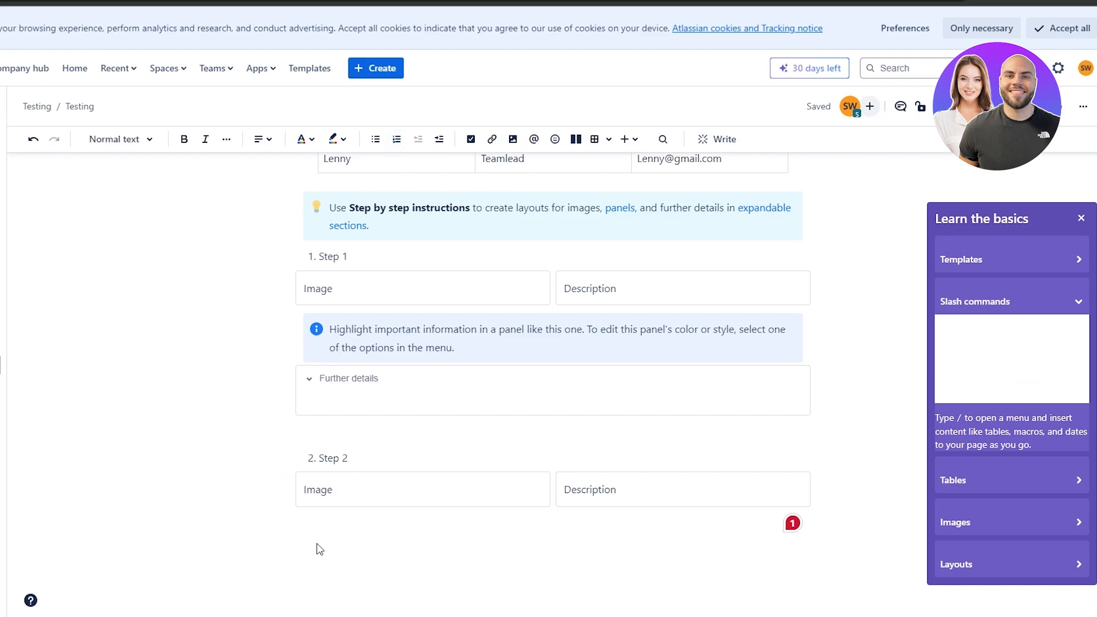
Insert an Approvals tracker below Step 2 and remove its tip panel.
left_click(290, 523)
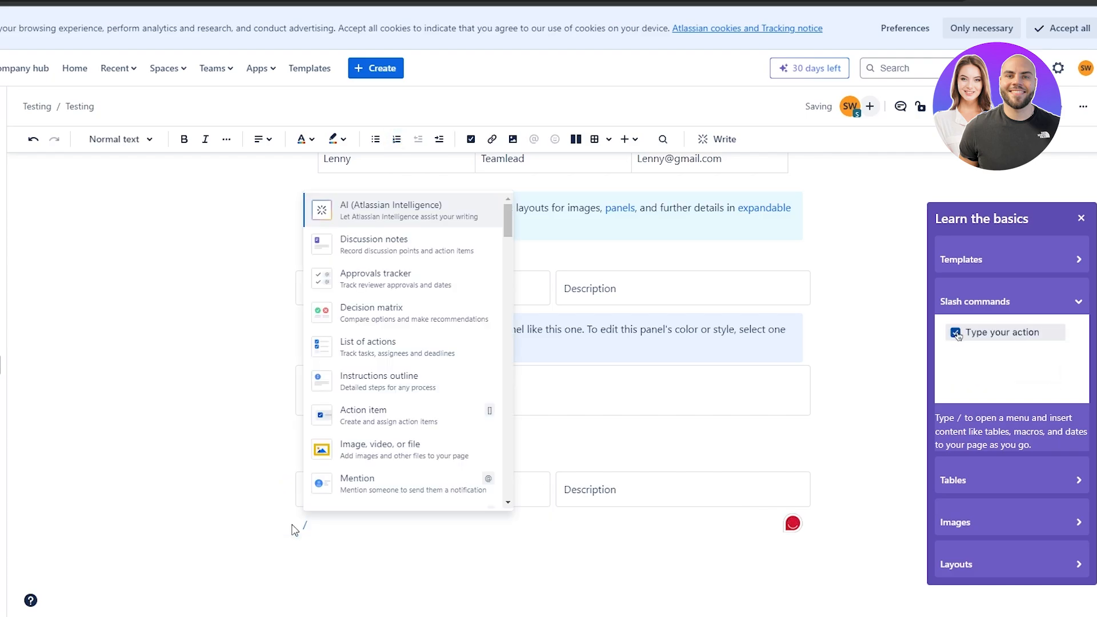
scroll(392, 398, "down", 1)
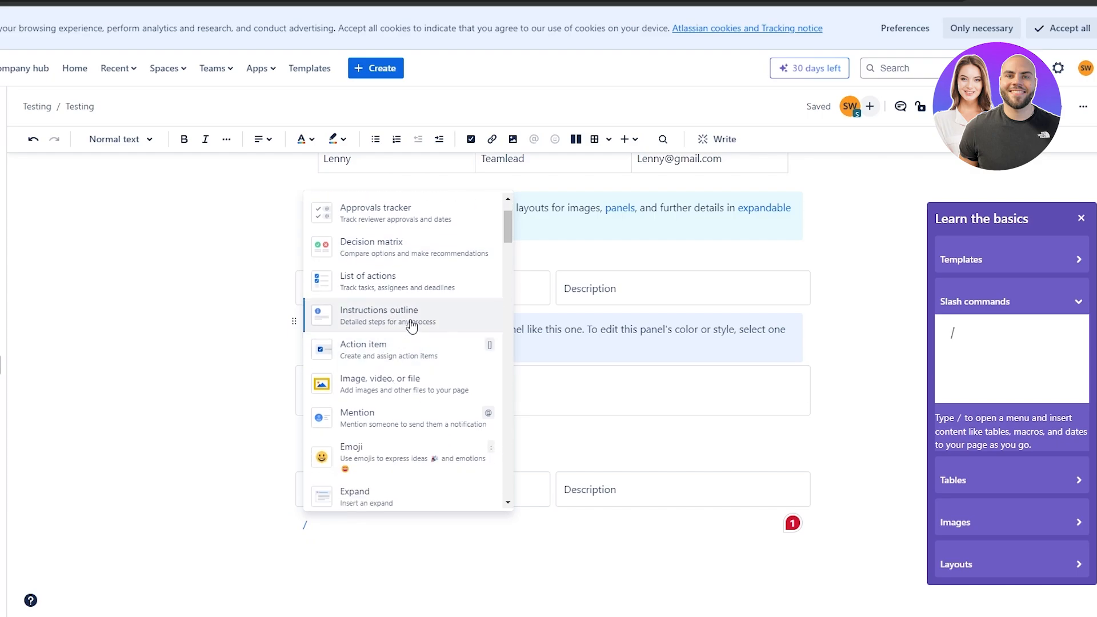
left_click(206, 519)
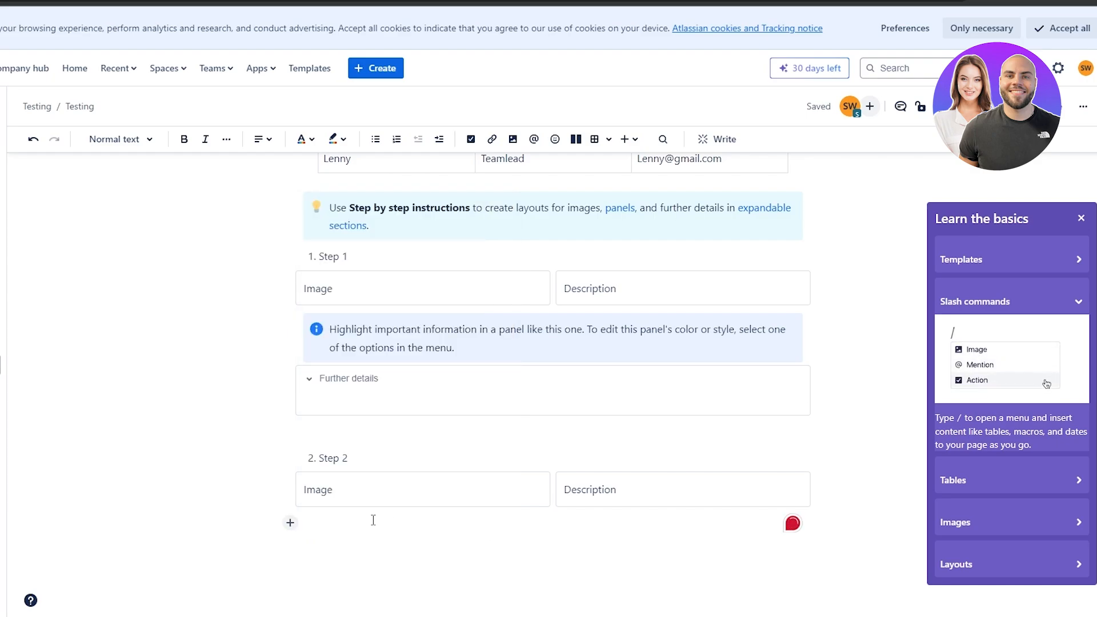
type("/")
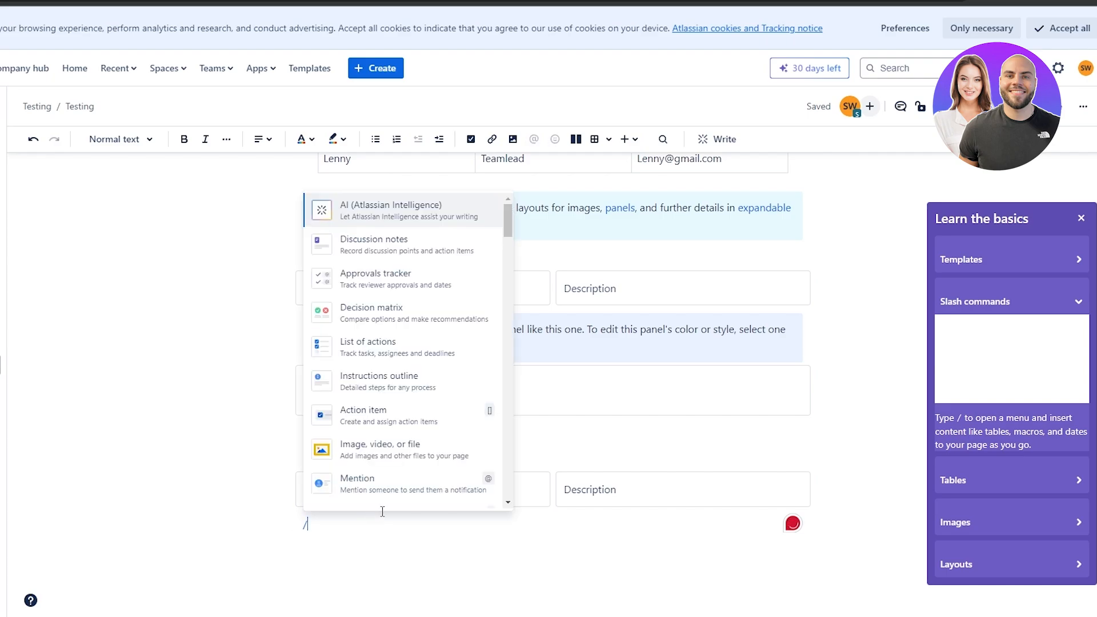
scroll(382, 351, "up", 1)
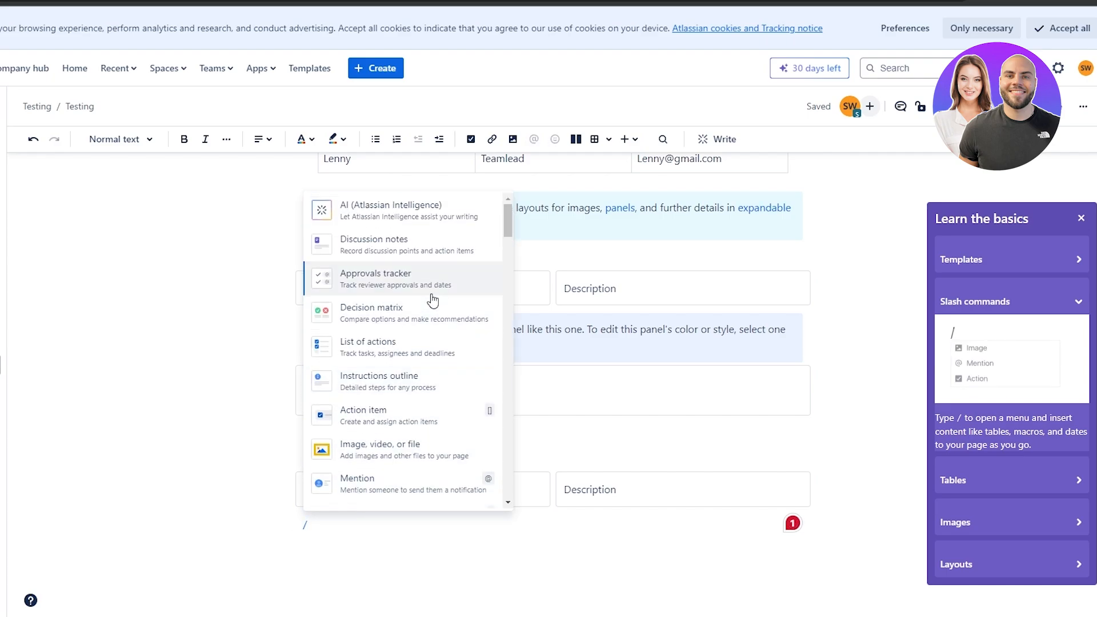
left_click(369, 281)
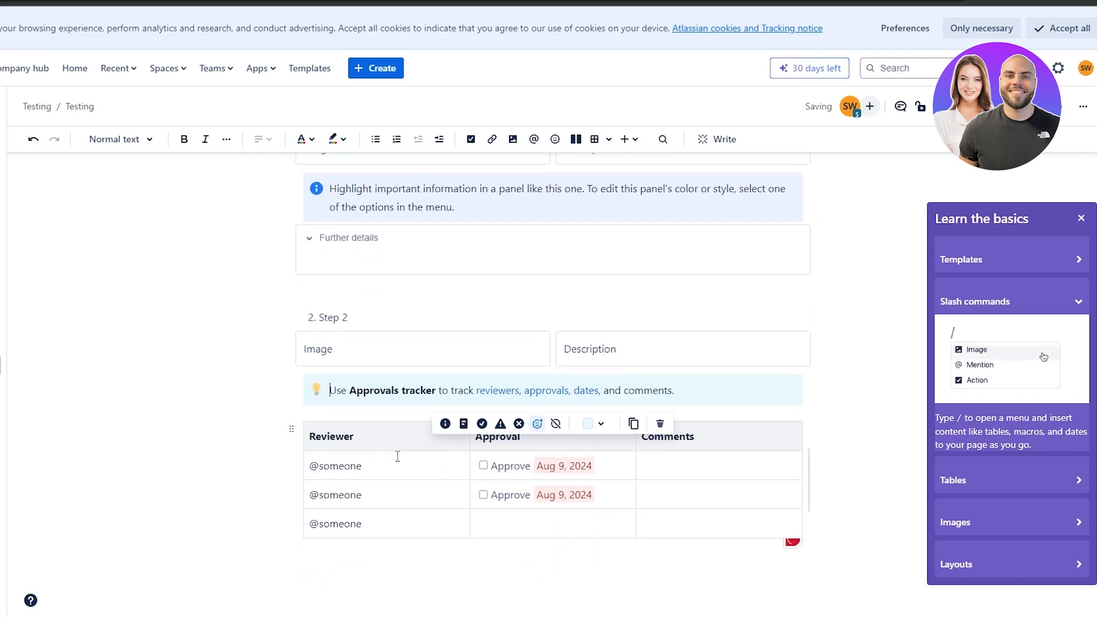
left_click(660, 425)
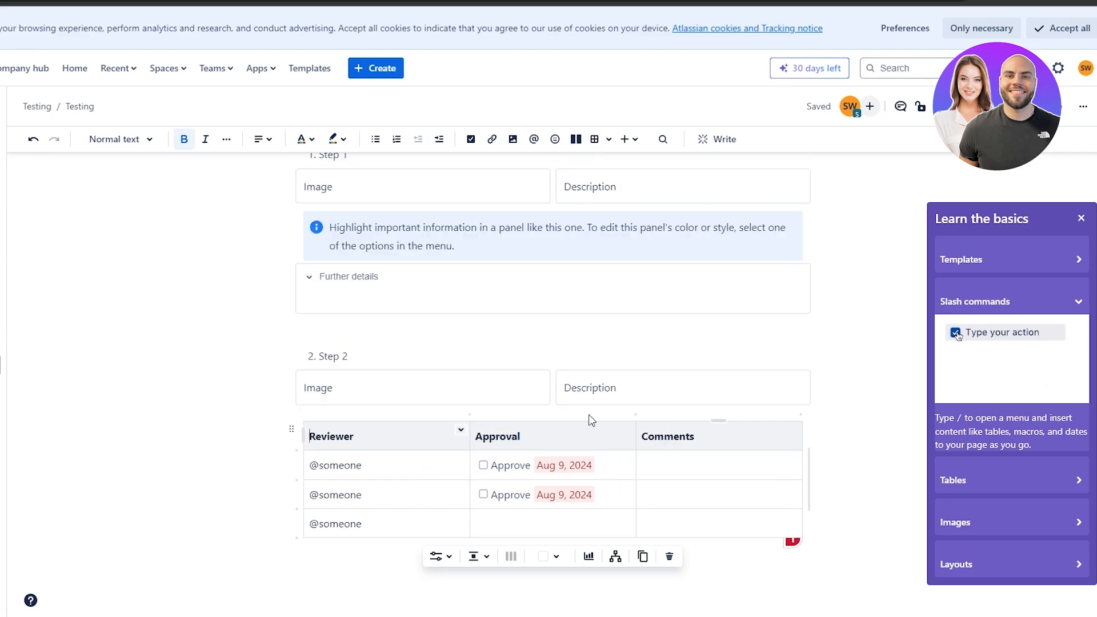
Delete the step-by-step instructions tip panel and the blue info panel under Step 1.
scroll(638, 174, "up", 4)
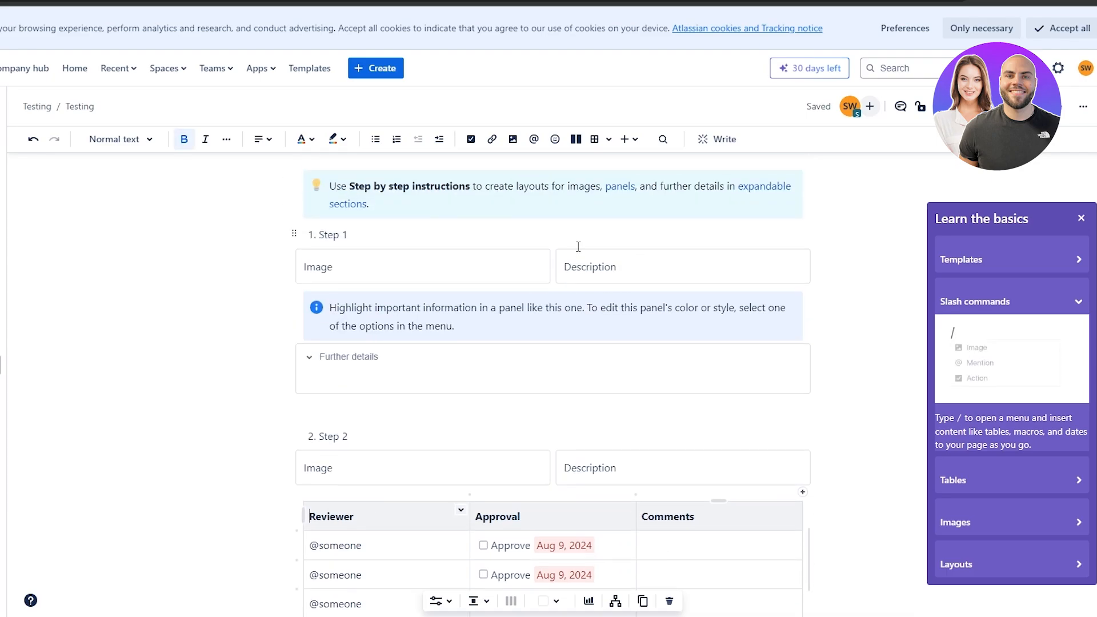
left_click(649, 312)
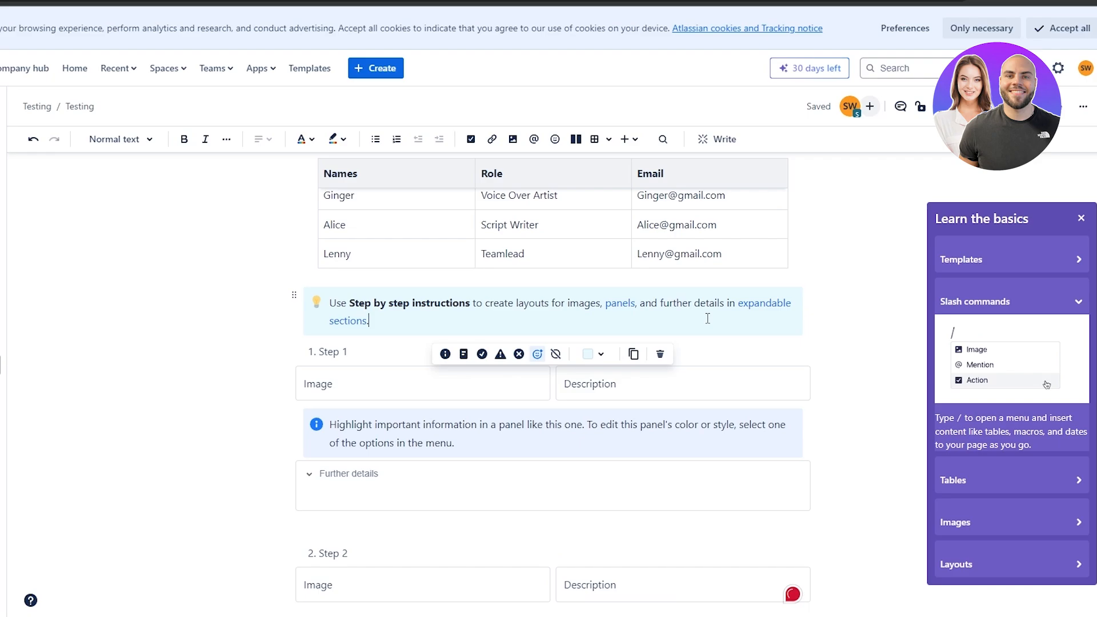
left_click(660, 353)
left_click(661, 418)
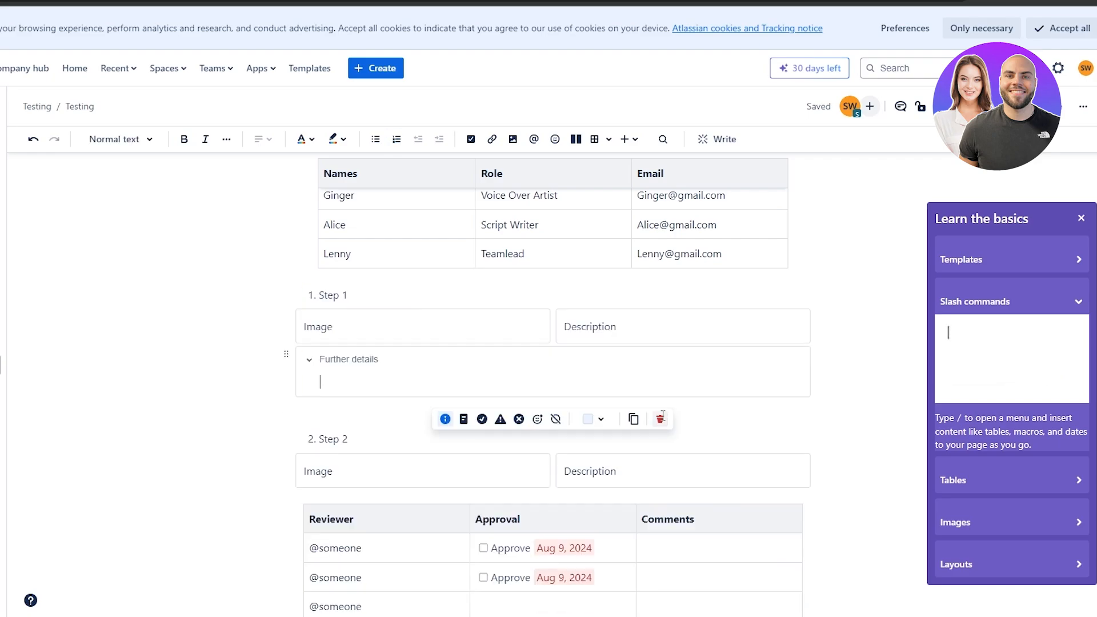
scroll(343, 355, "down", 2)
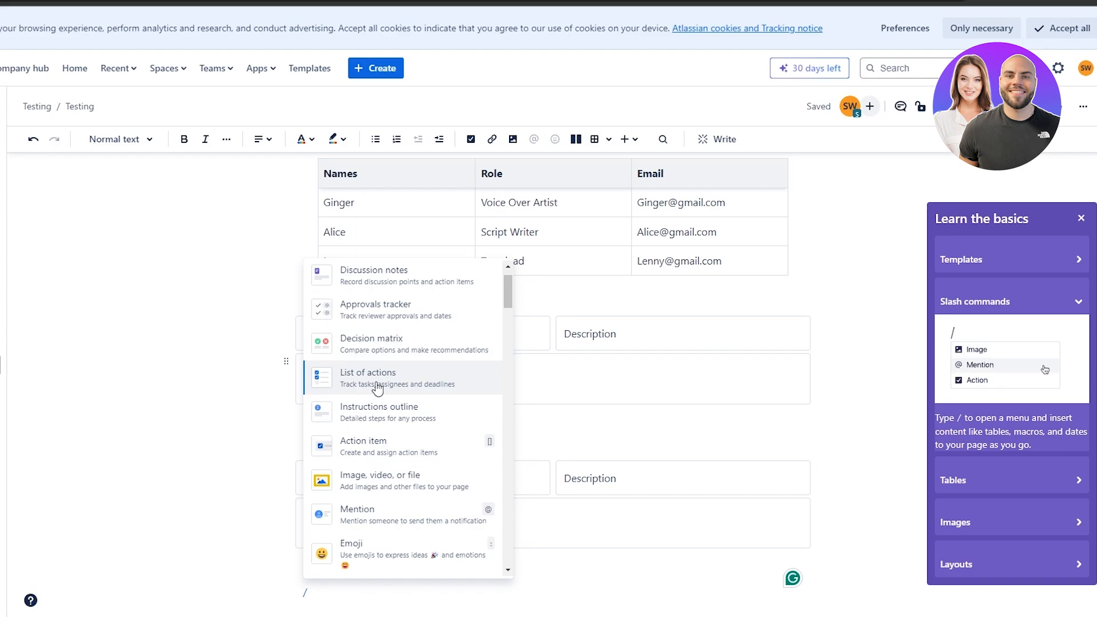
Insert a list of action items, remove the tip panel above it, and drop the trailing empty line.
left_click(377, 387)
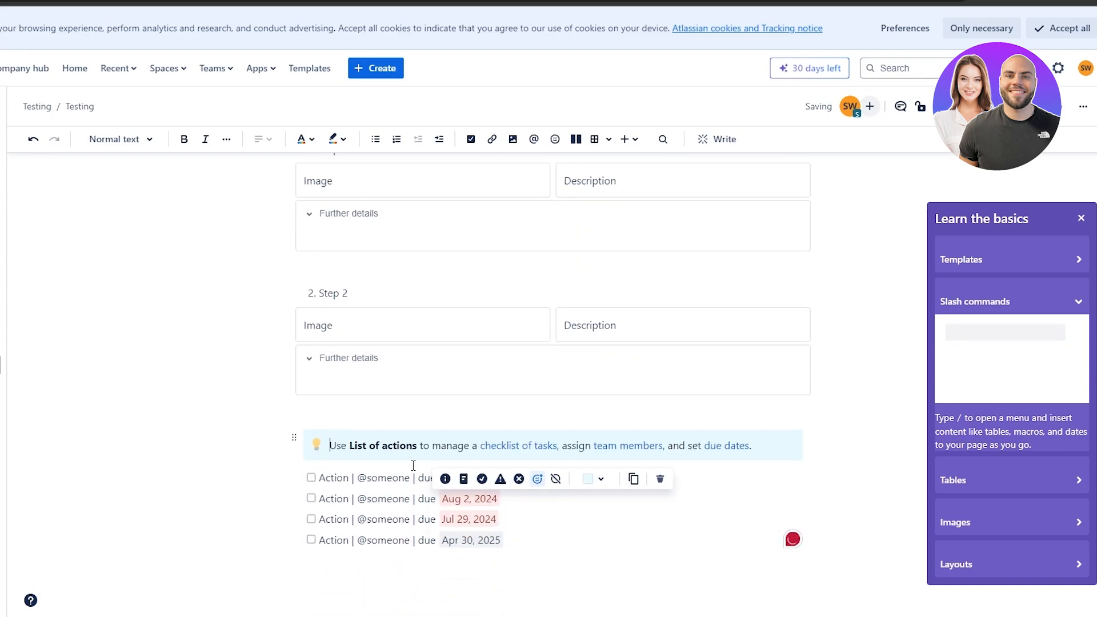
left_click(660, 479)
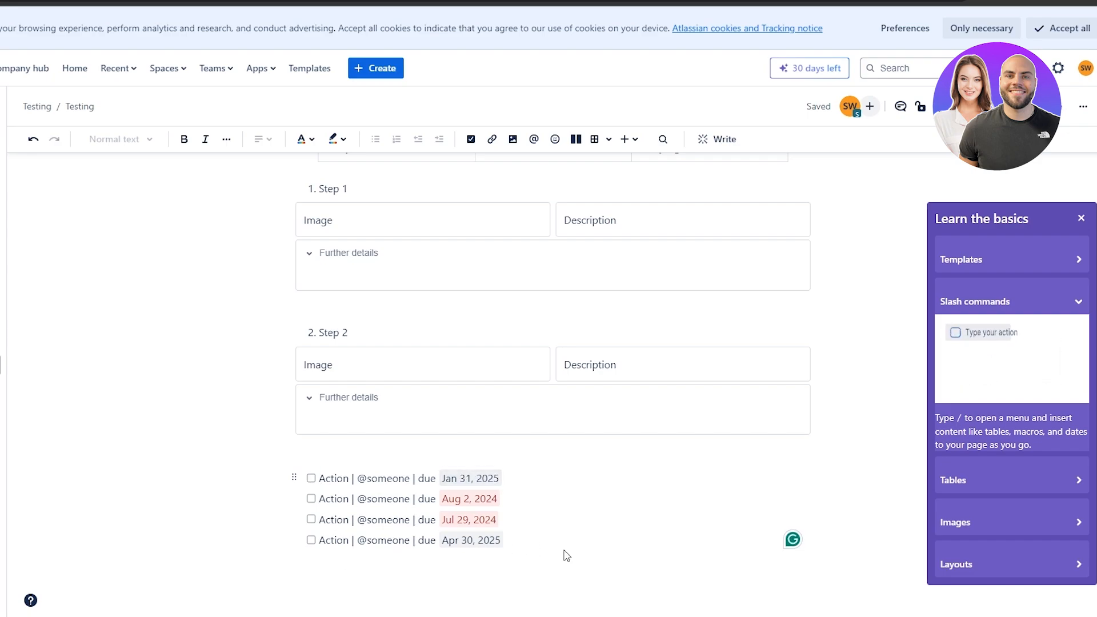
left_click(526, 547)
key("Return")
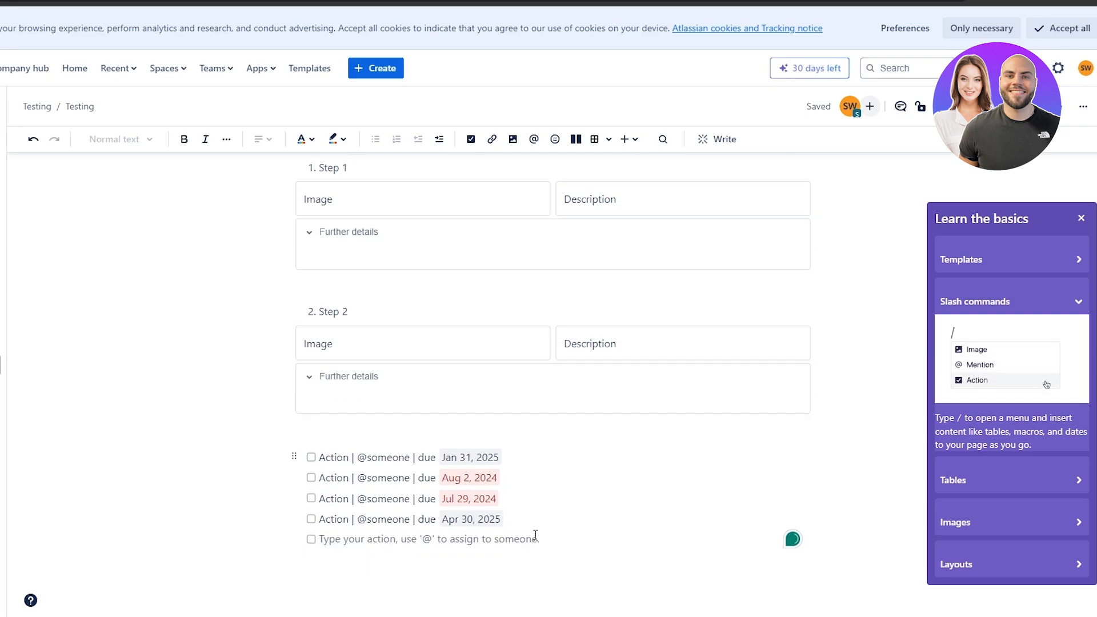
key("Return")
key("BackSpace")
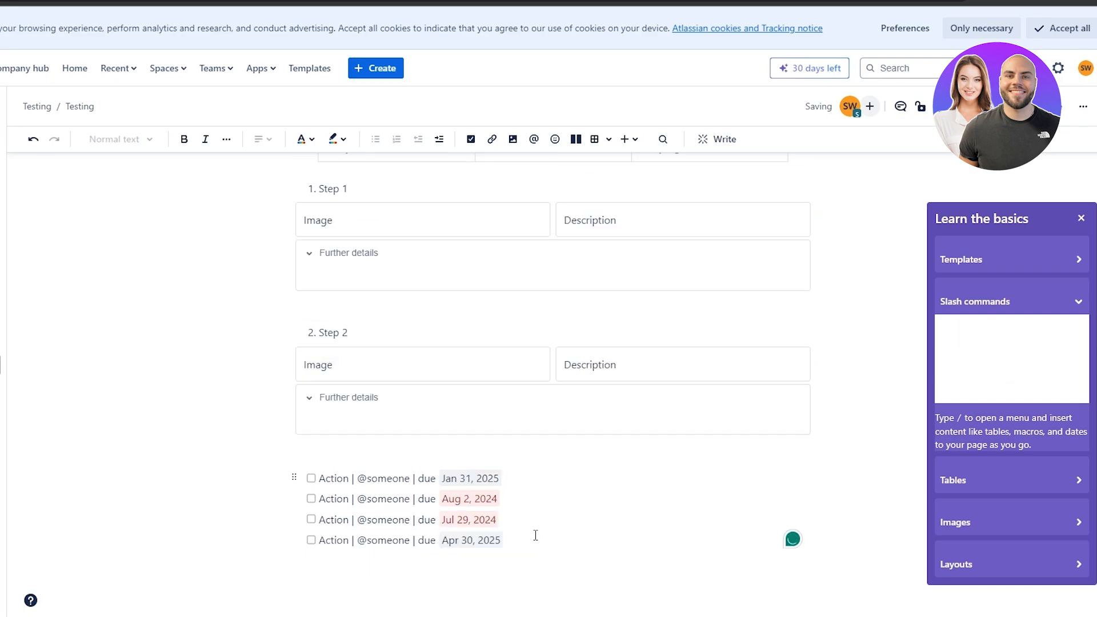
Add a 'Tasks' Heading 4 on a new line above the action list.
double_click(330, 480)
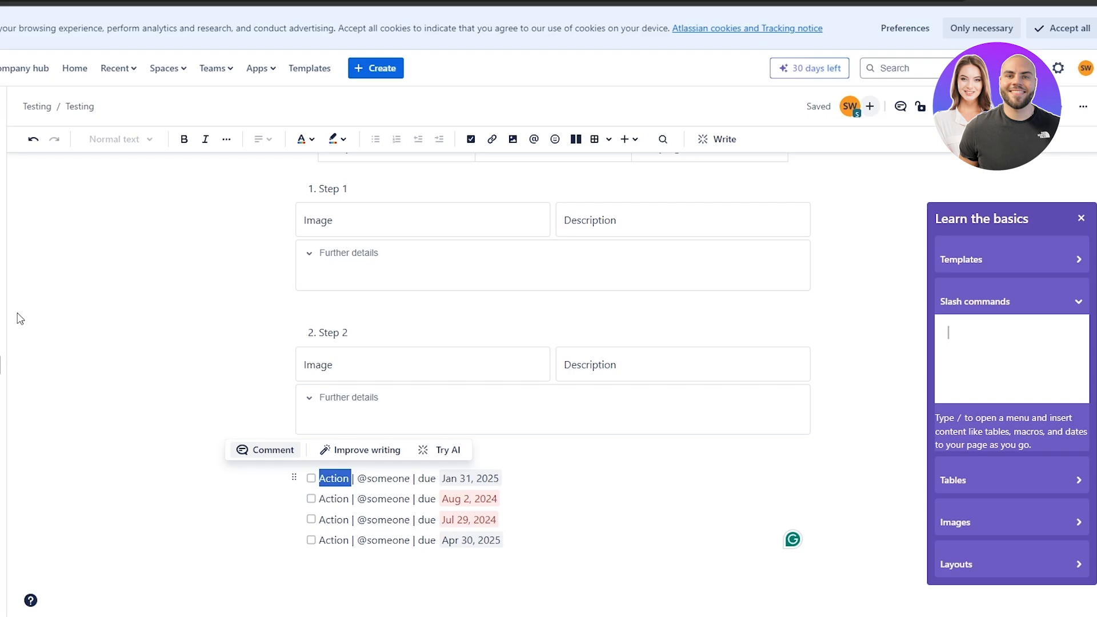
left_click(328, 457)
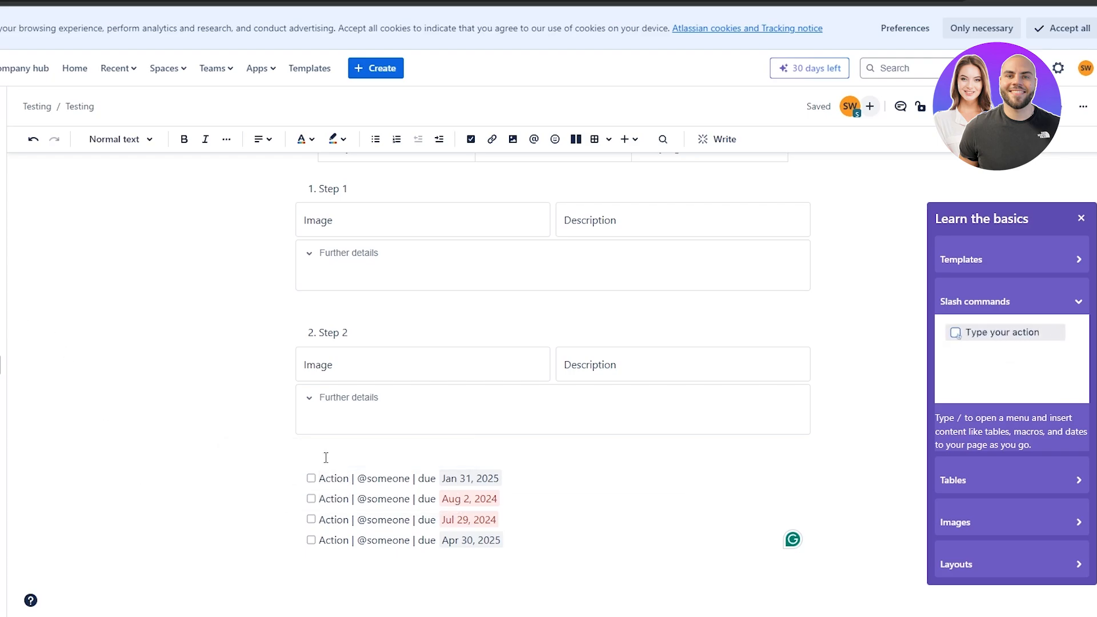
key("Return")
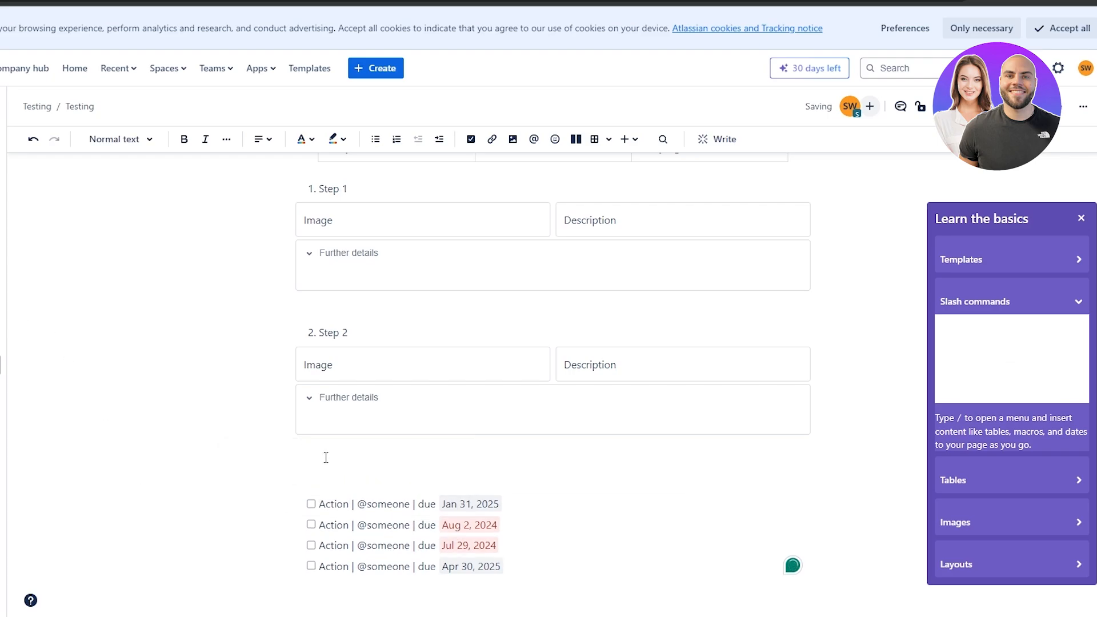
type("/")
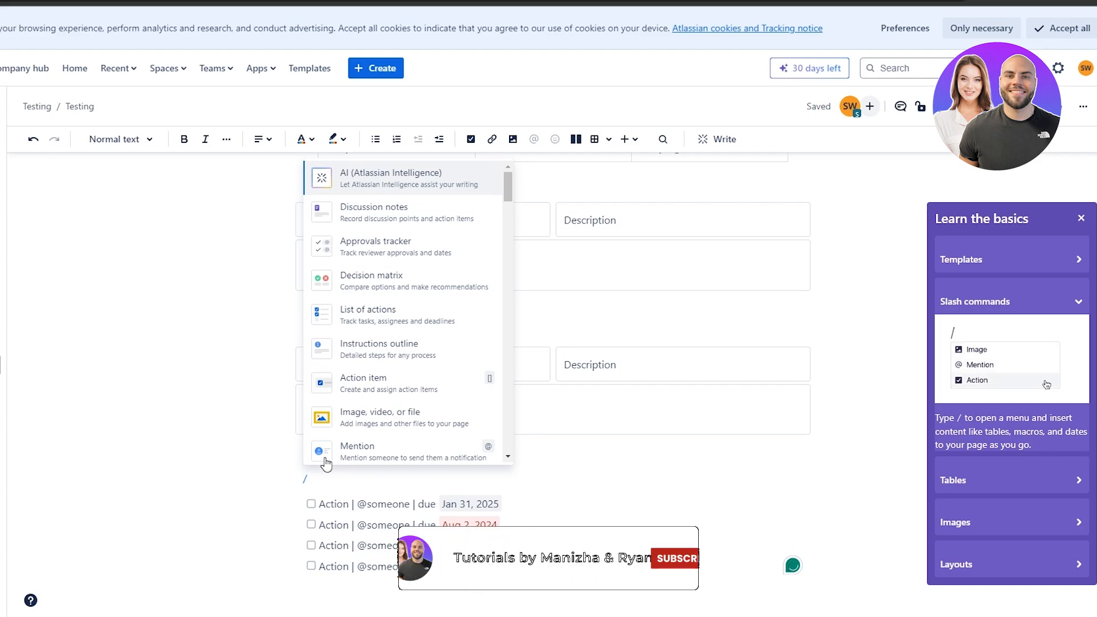
scroll(395, 341, "down", 4)
key("Escape")
key("BackSpace")
type("Tasks")
key("ctrl+alt+4")
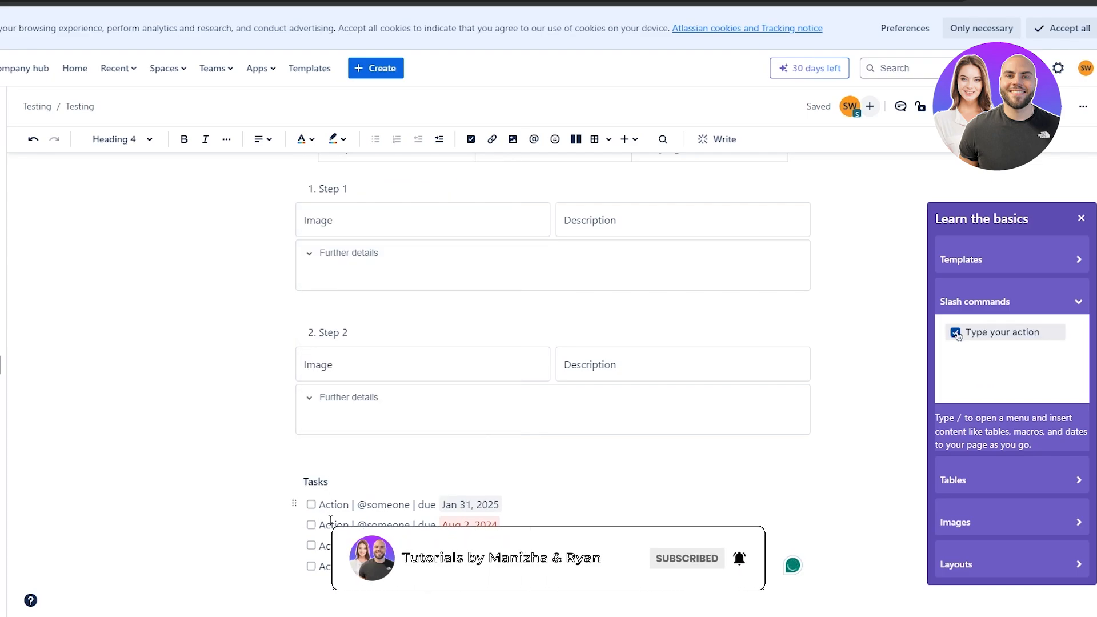
Replace the 'someone' placeholder in the first task with a mention of a teammate.
left_click_drag(320, 507, 343, 509)
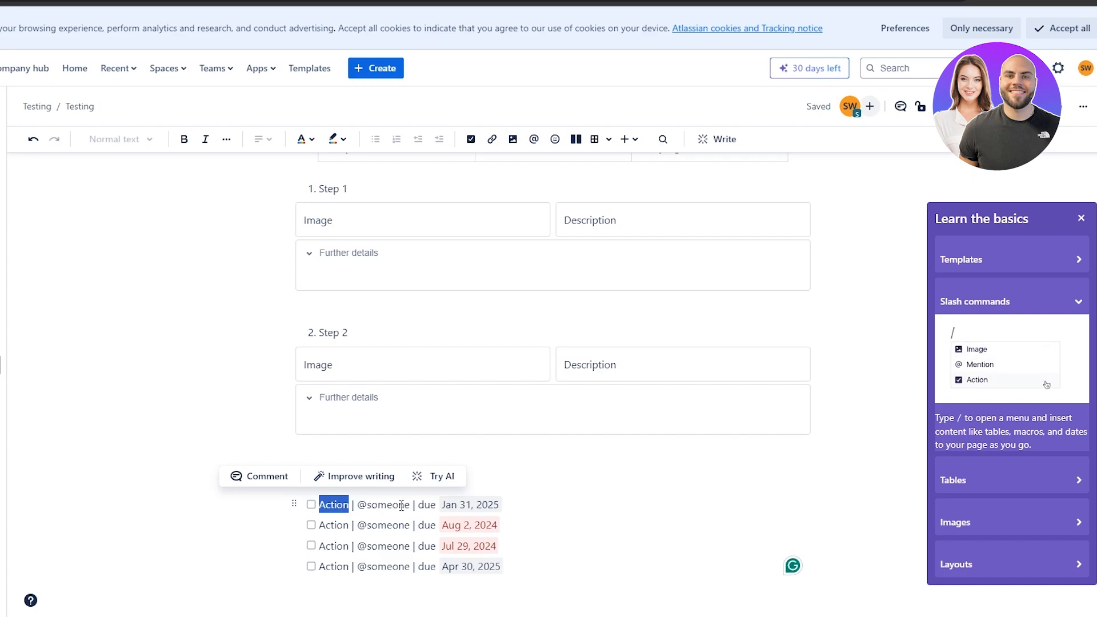
left_click(368, 503)
left_click_drag(368, 503, 412, 506)
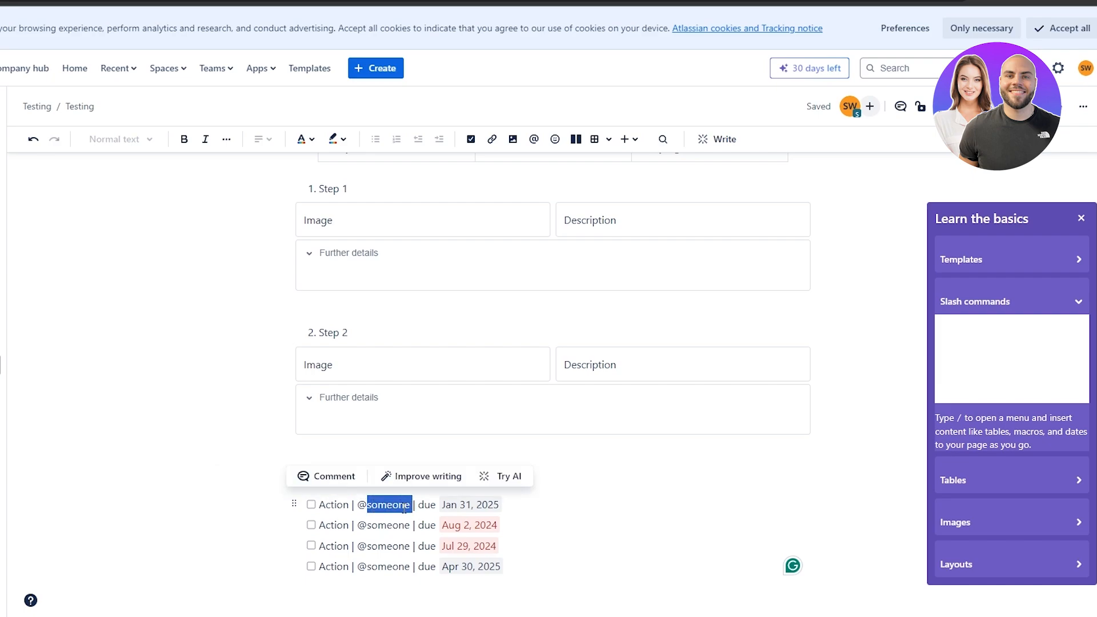
key("BackSpace")
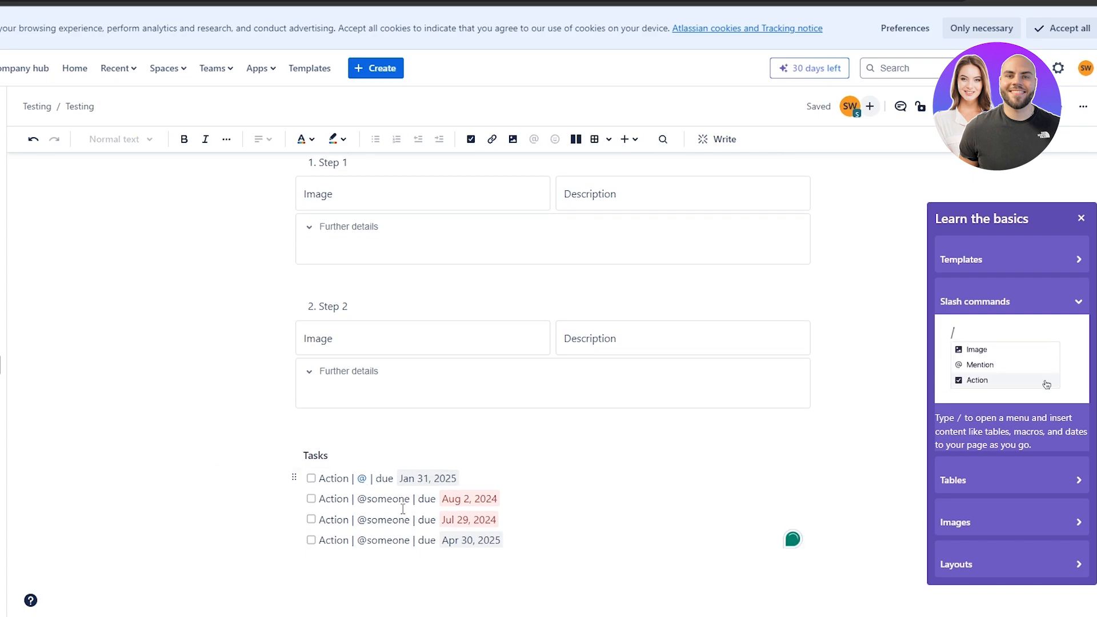
type("jimmy")
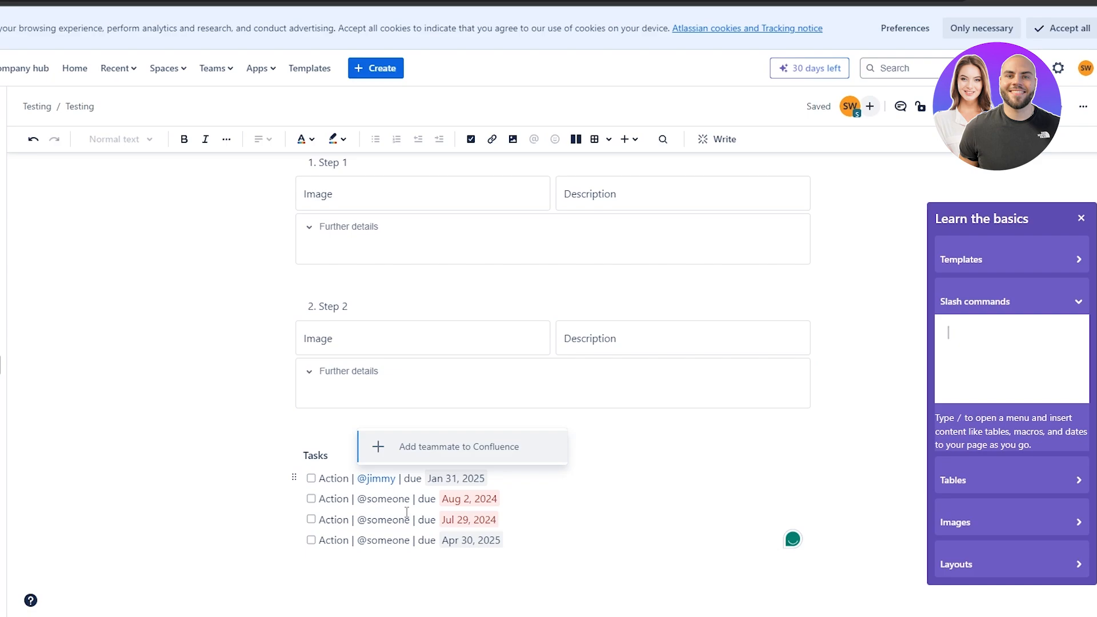
key("Escape")
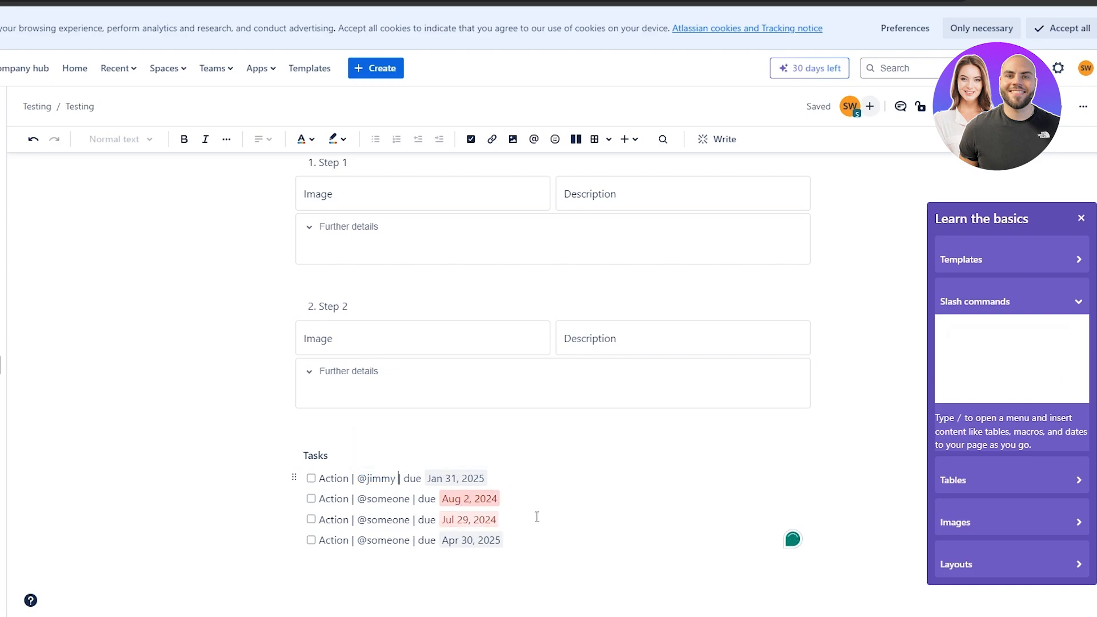
left_click(582, 456)
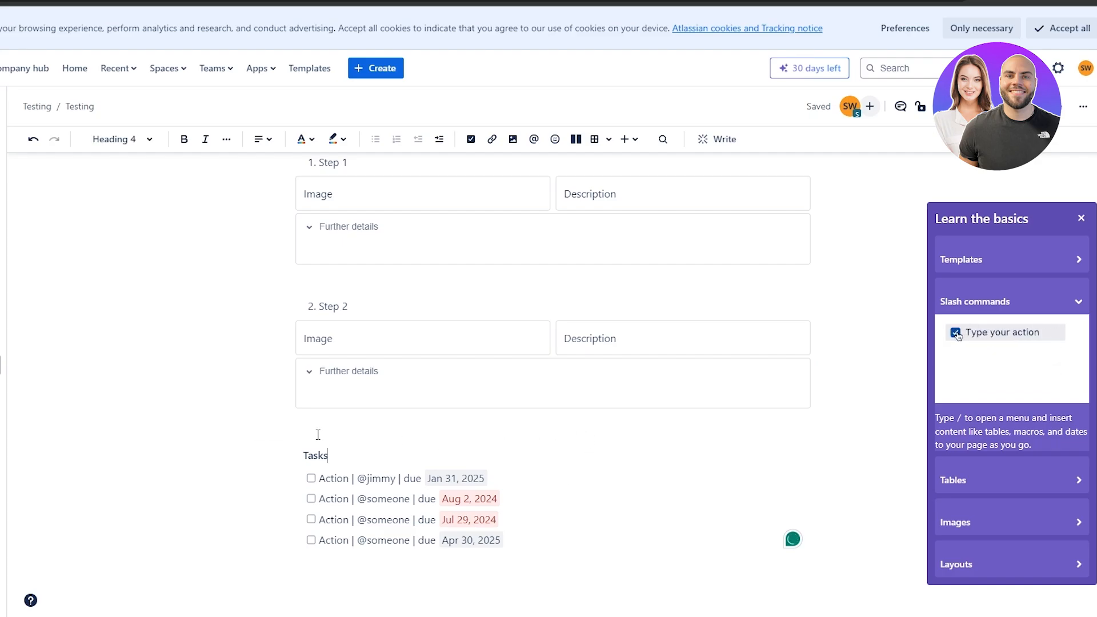
key("Up")
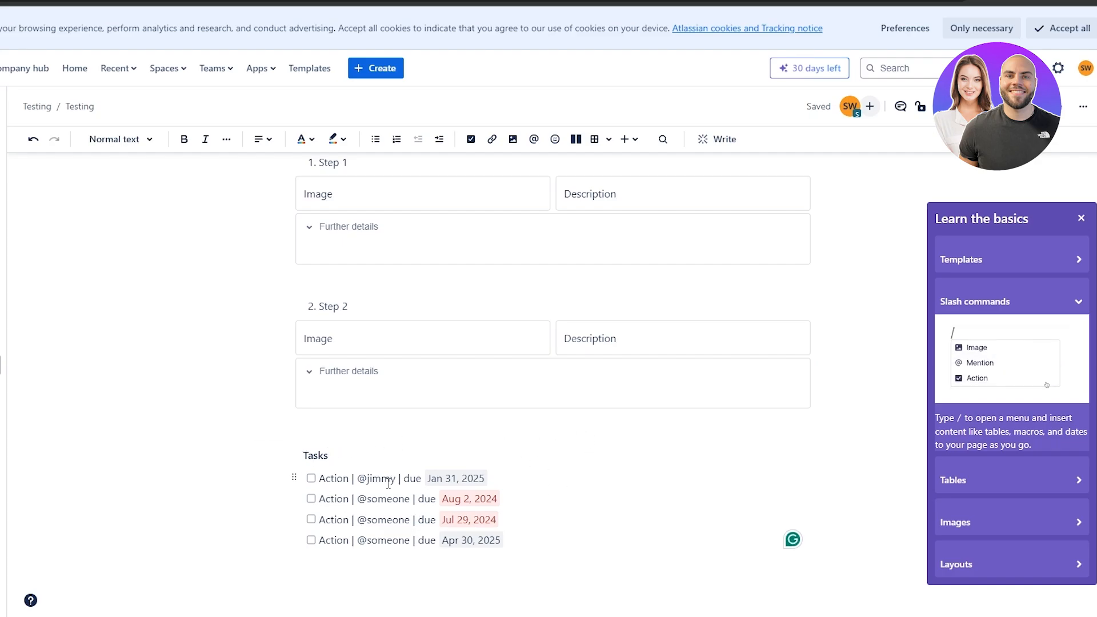
Insert the Discussion notes template via /chat and delete its guidance panel.
type("/")
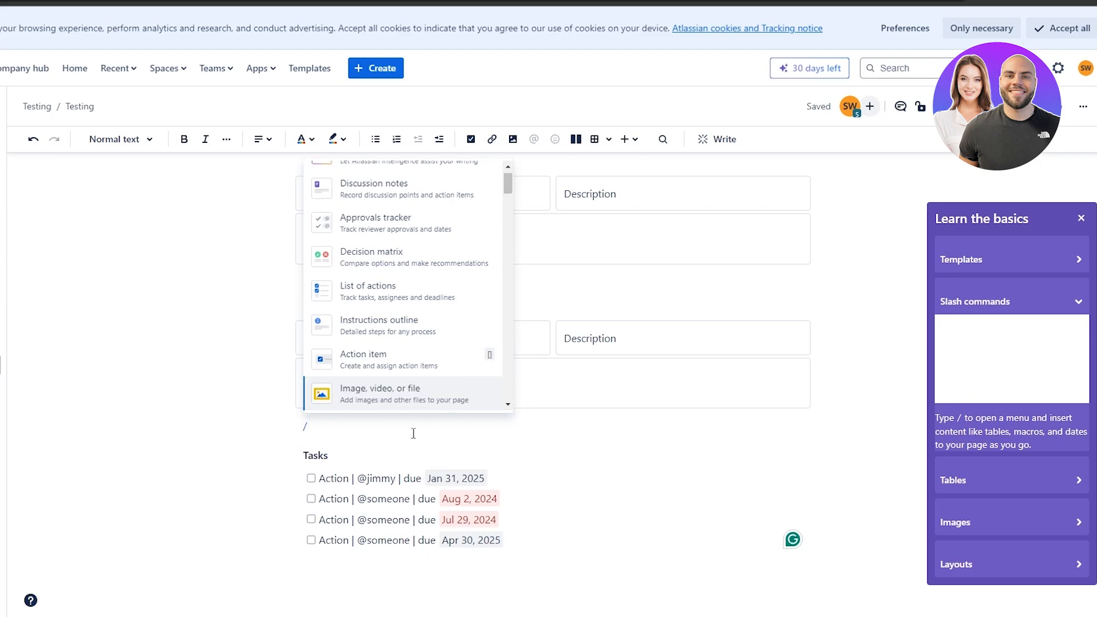
type("chat")
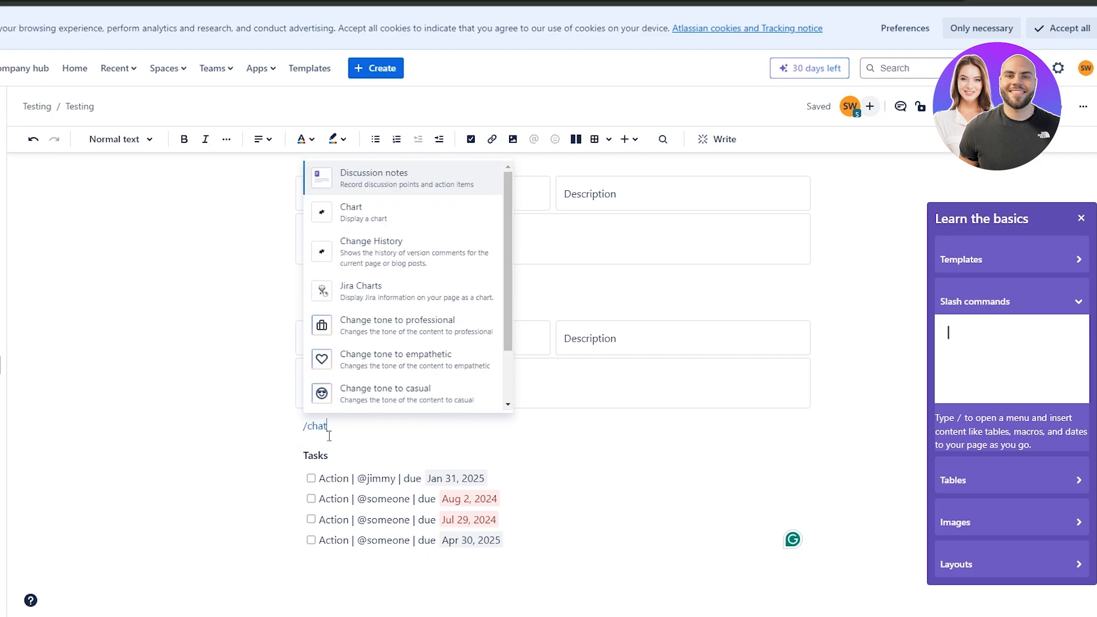
left_click(407, 180)
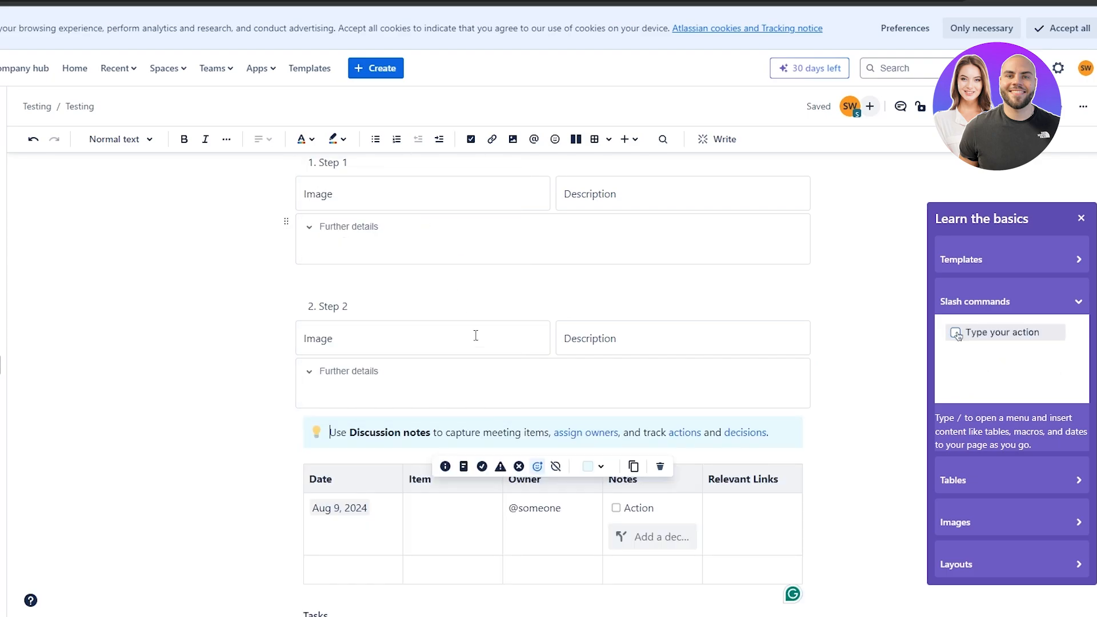
scroll(340, 302, "down", 3)
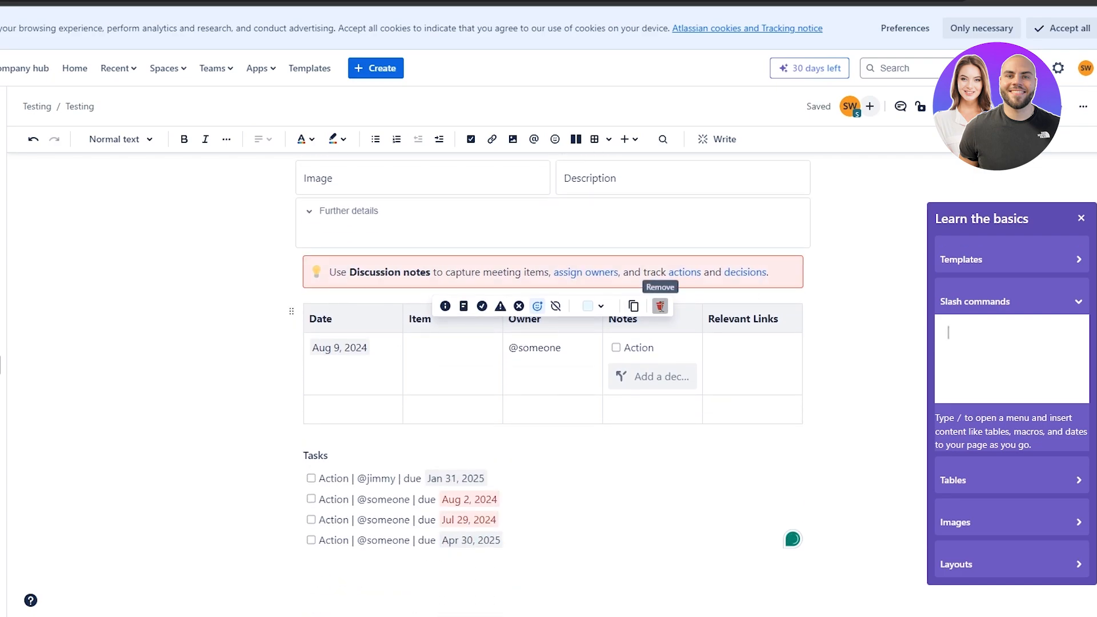
left_click(660, 306)
Move the notes table below the Tasks heading, keeping it at full width.
left_click_drag(307, 314, 524, 465)
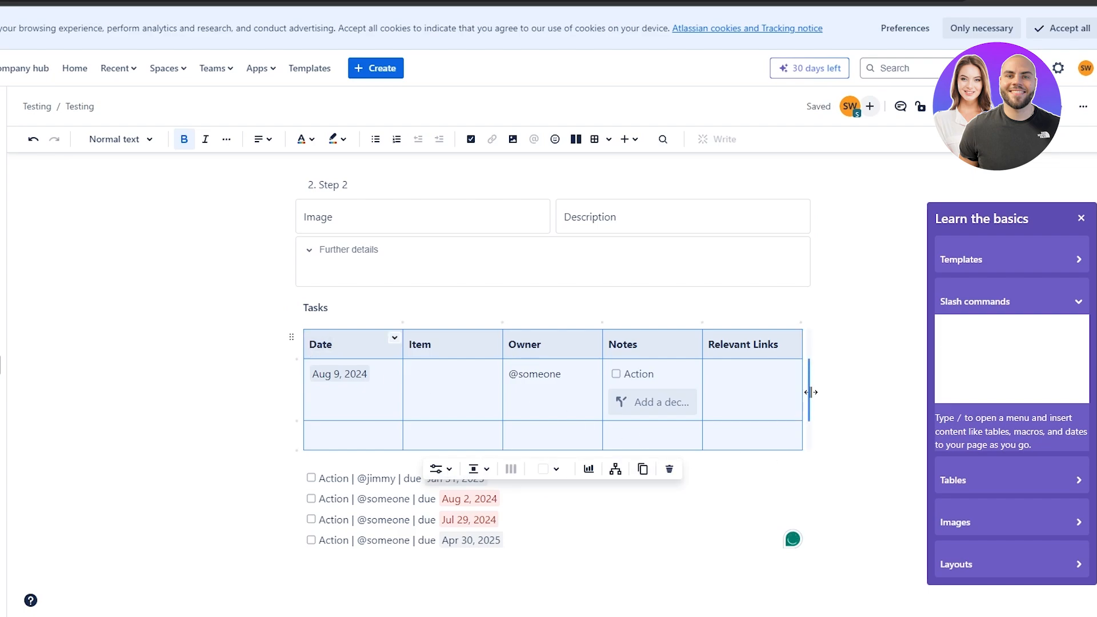
left_click_drag(811, 392, 683, 391)
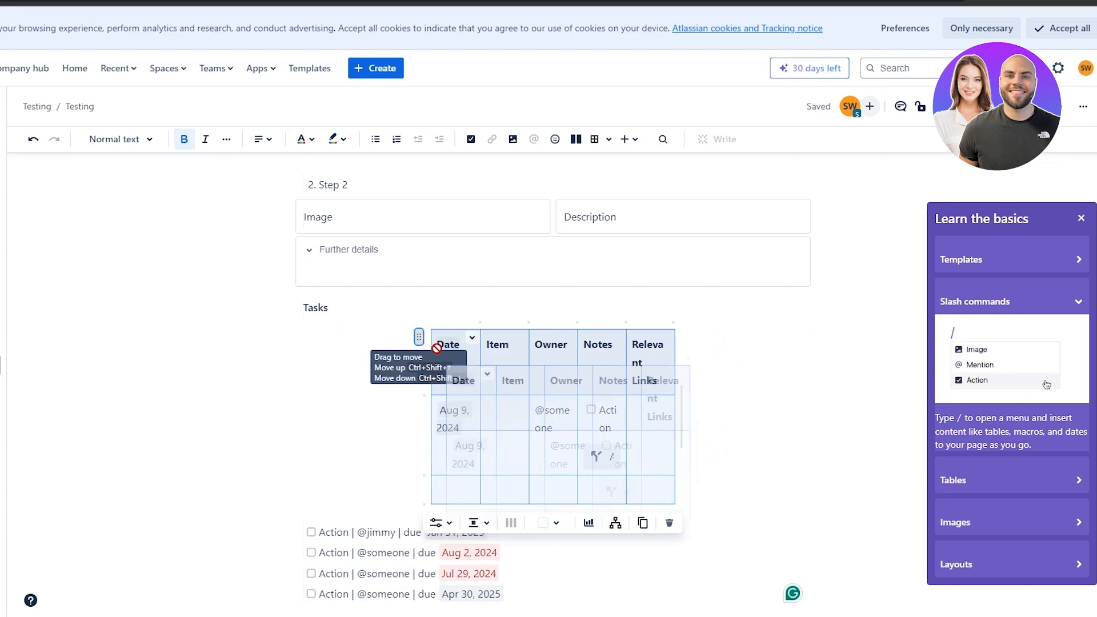
left_click_drag(418, 337, 517, 473)
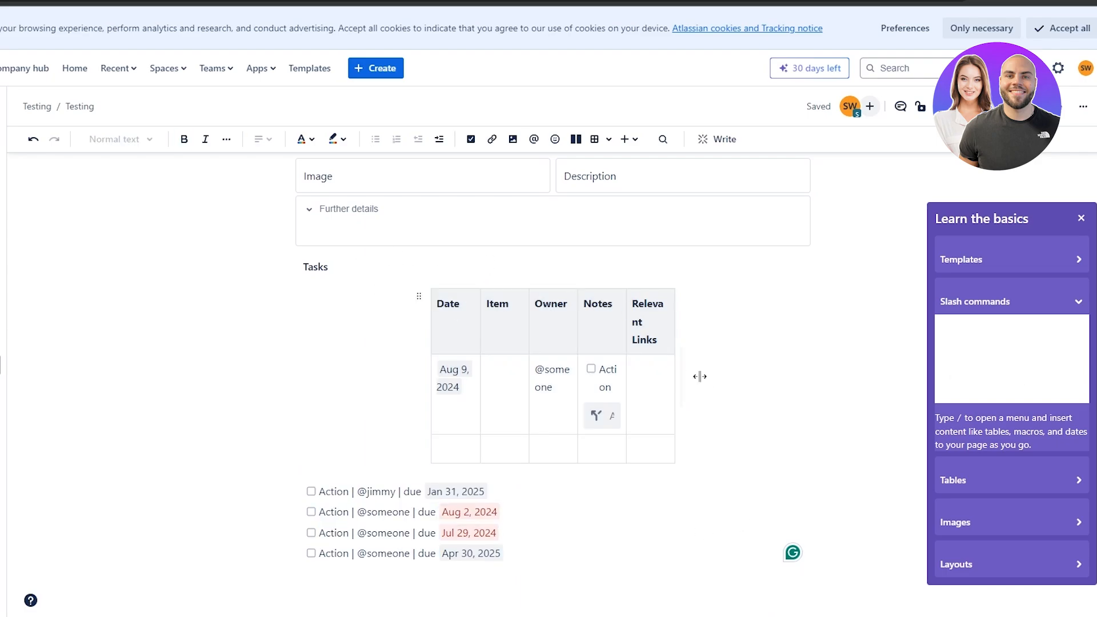
key("ctrl+z")
key("ctrl+z")
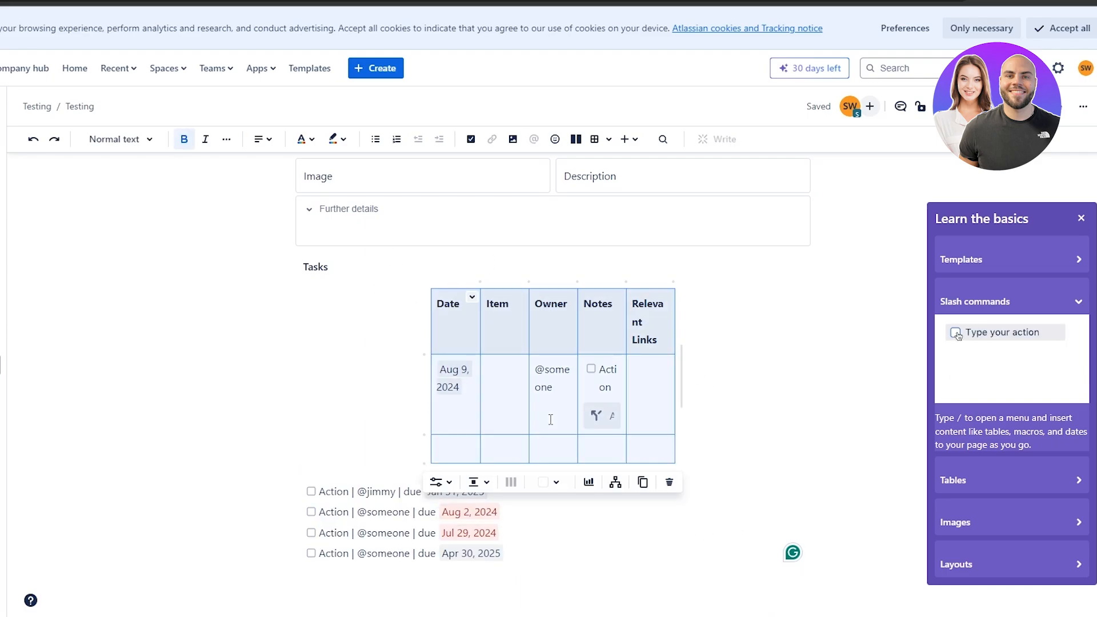
left_click_drag(799, 371, 809, 371)
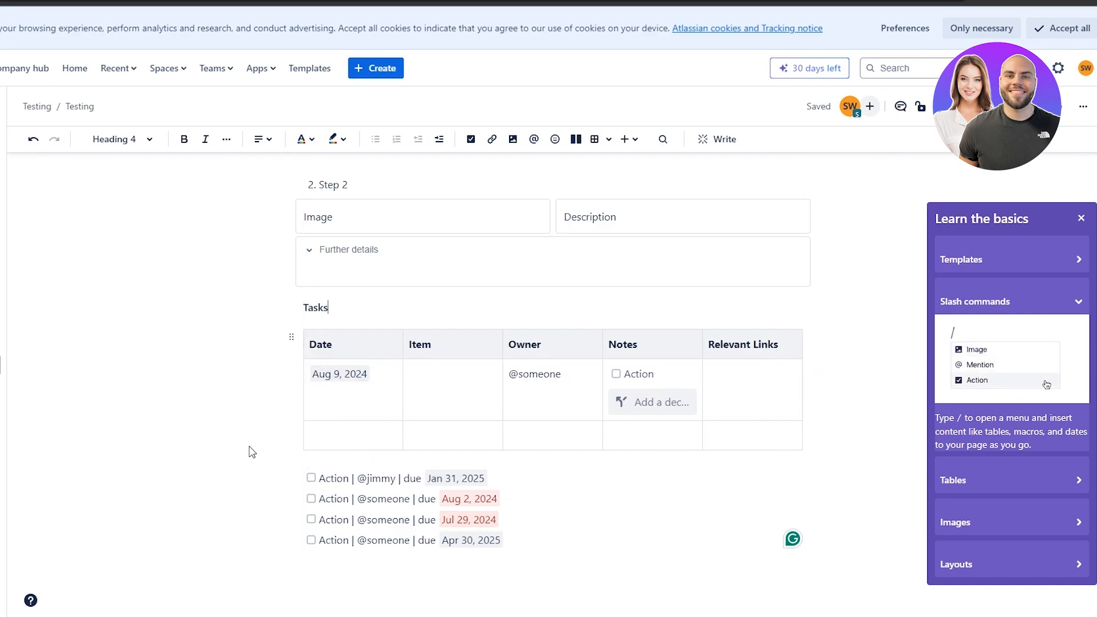
Select the four sample task lines under the table.
left_click(272, 550)
left_click(296, 569)
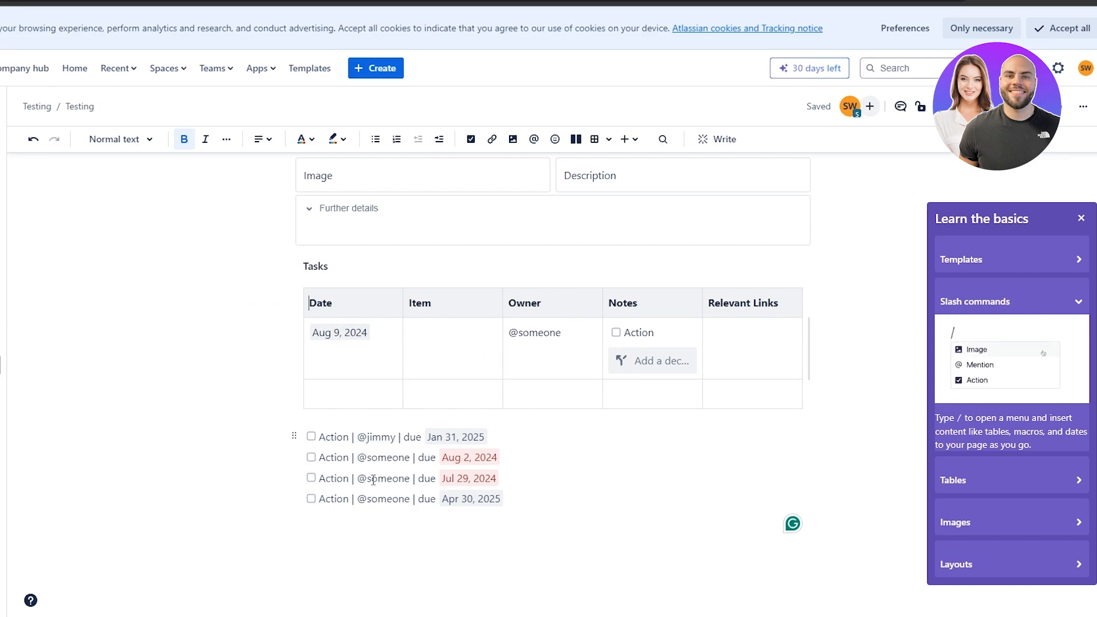
left_click(326, 459)
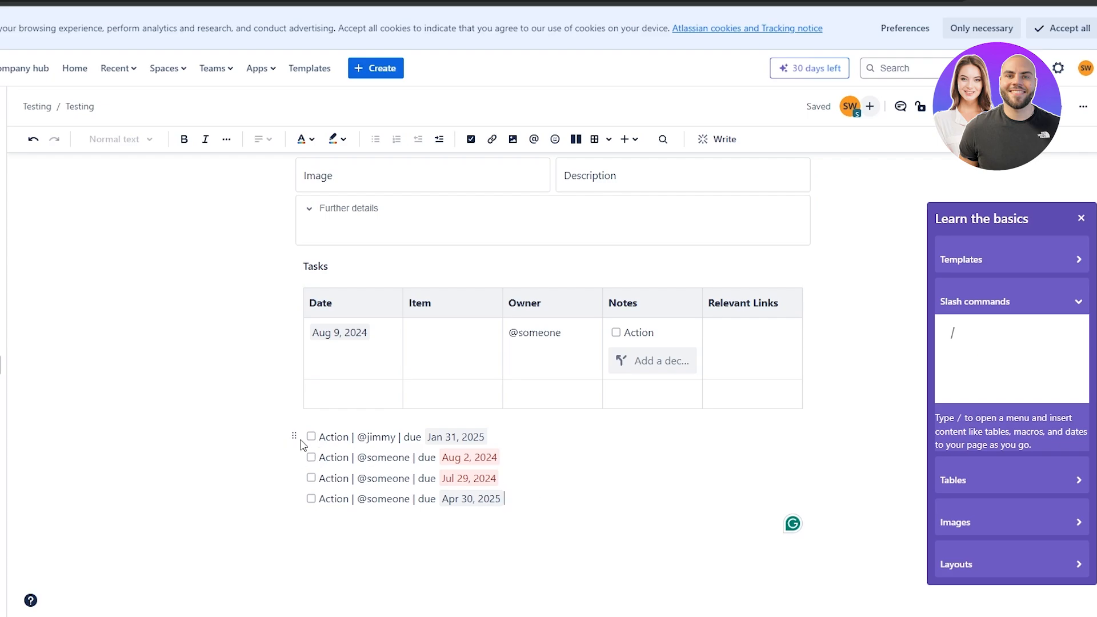
left_click(294, 436)
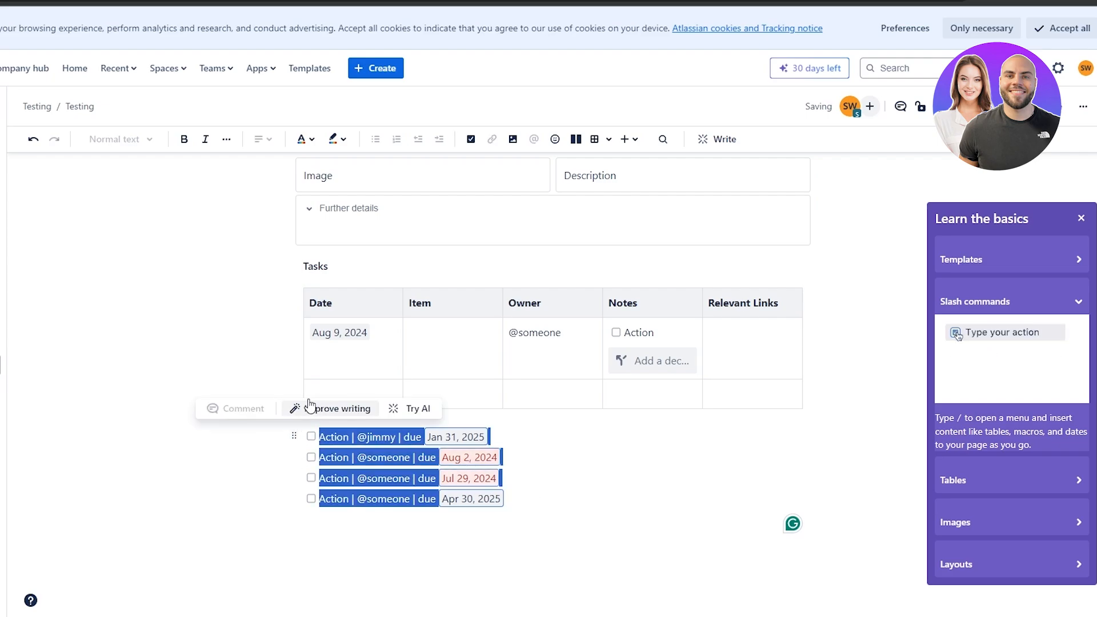
Delete the sample tasks and rename the Date and Owner headers to Status and Assignee.
key("BackSpace")
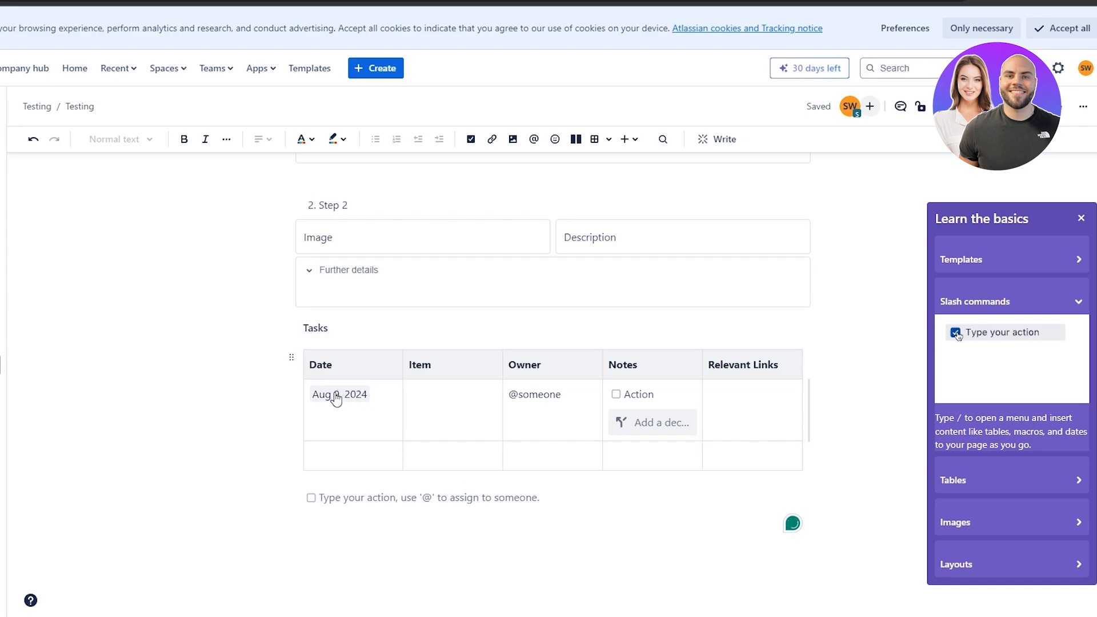
left_click(345, 367)
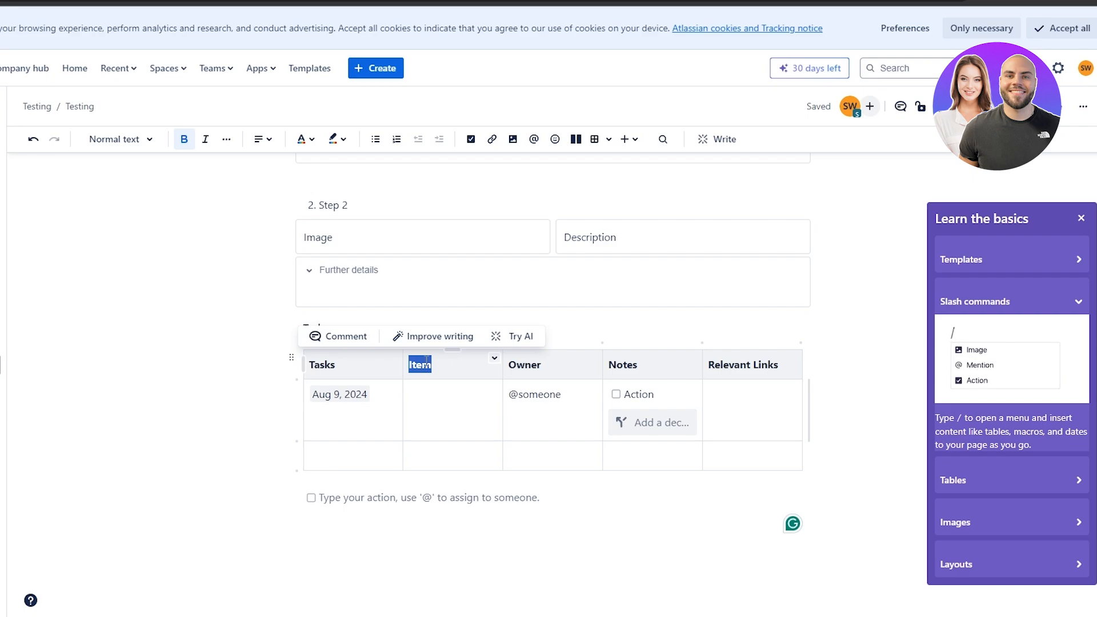
type("Status")
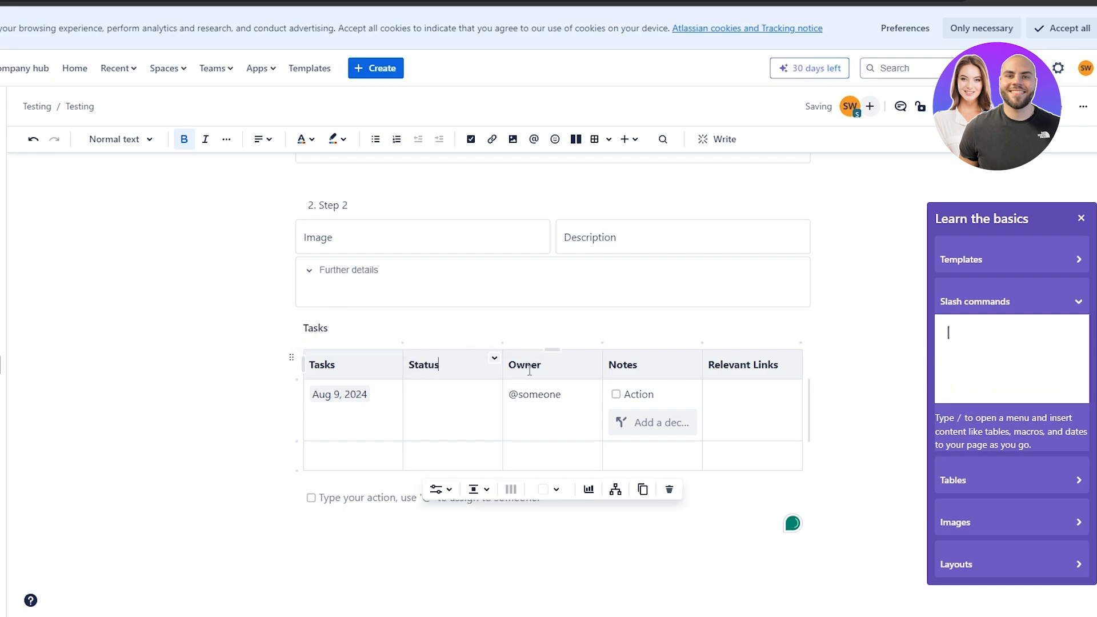
double_click(530, 366)
type("As")
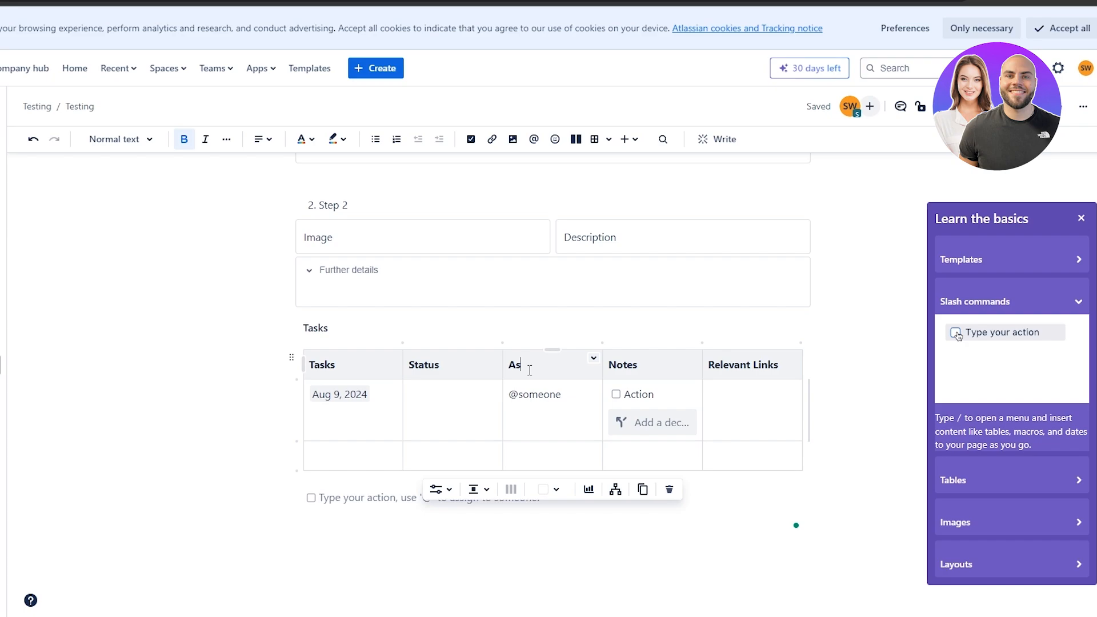
type("signee")
left_click(638, 366)
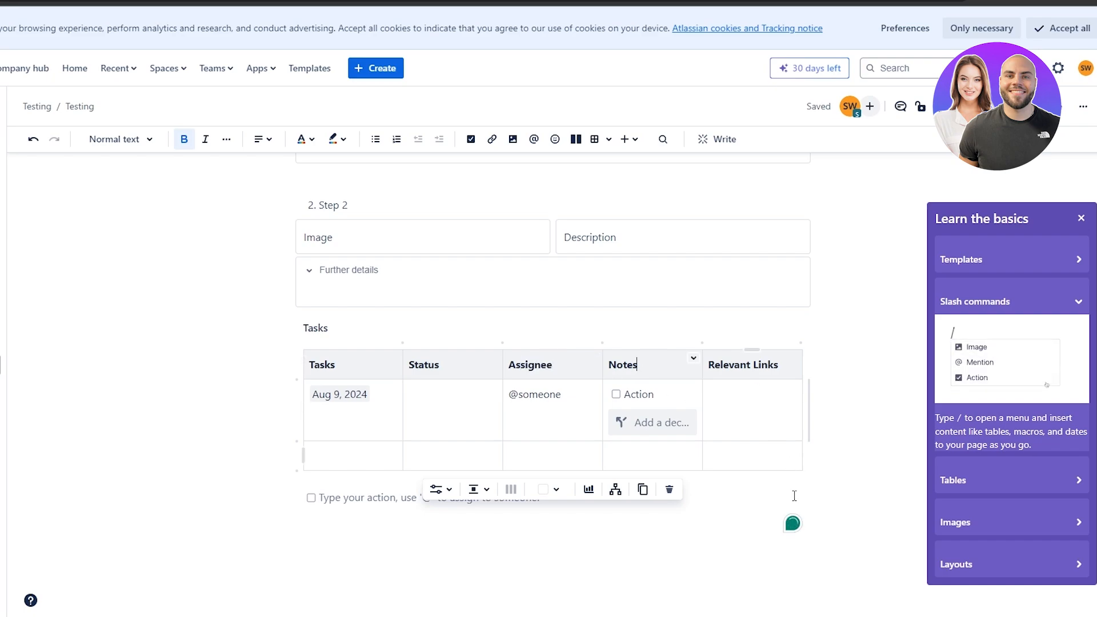
Add two empty rows to the table and clear the sample date Aug 9, 2024.
left_click(295, 471)
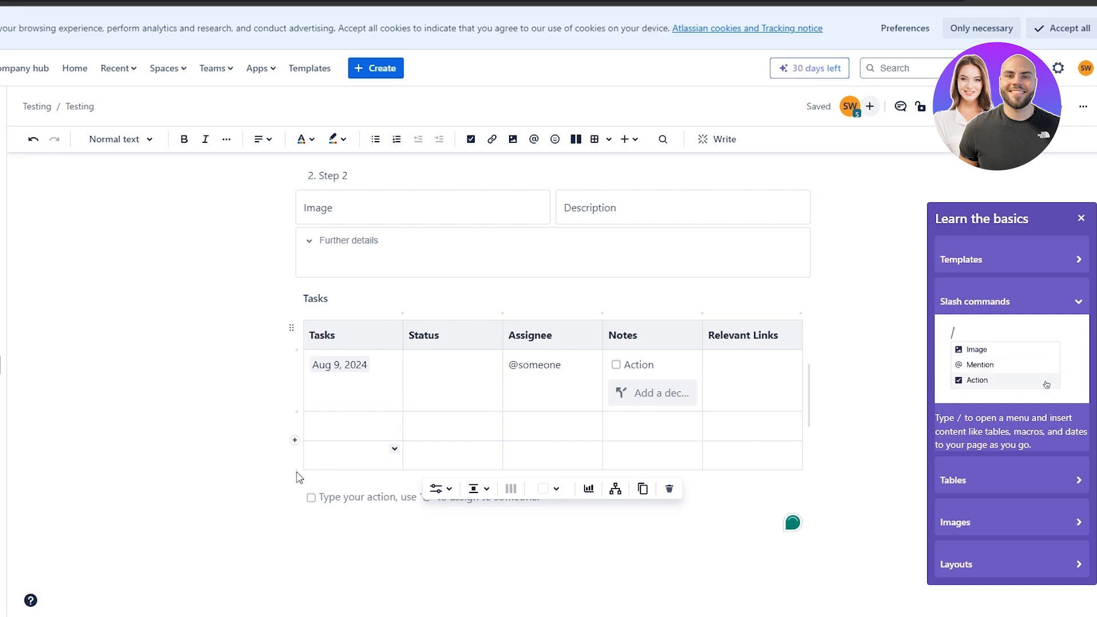
left_click(294, 471)
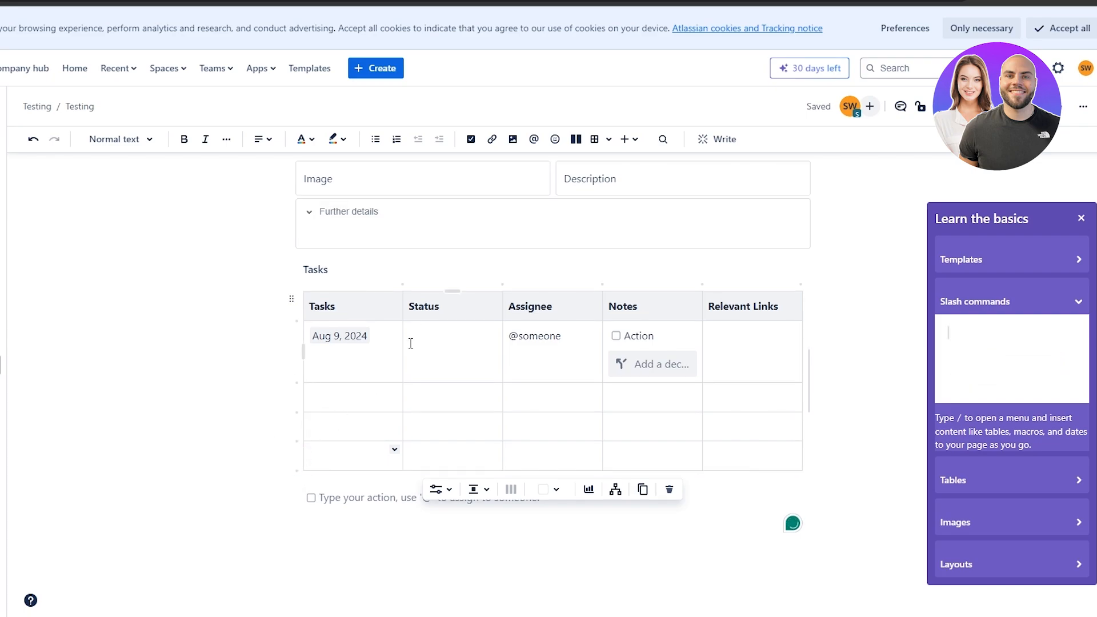
left_click(328, 336)
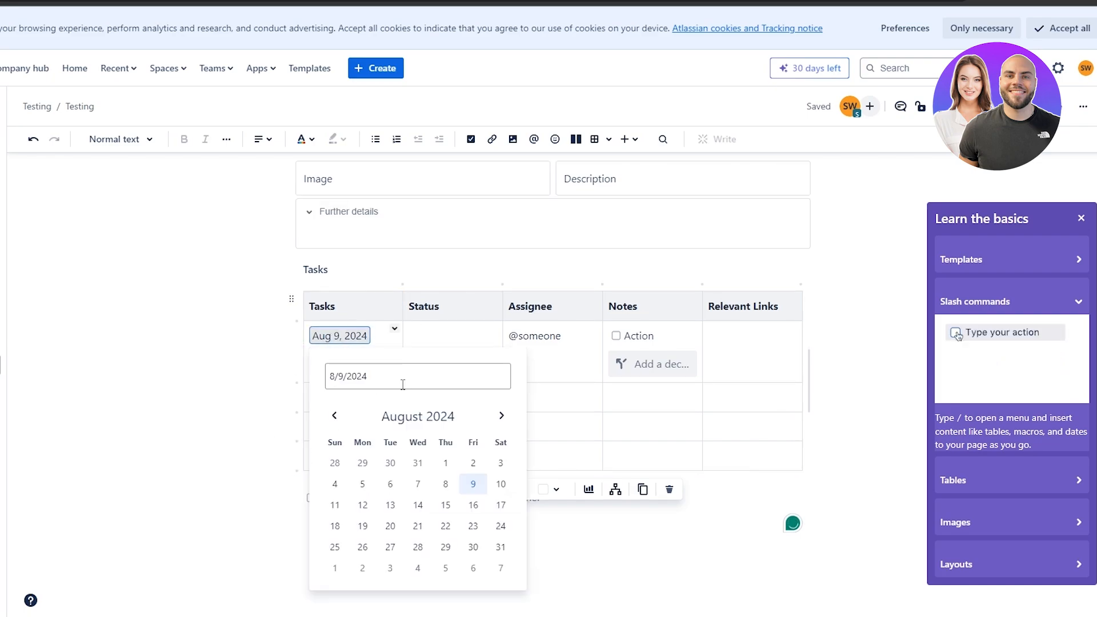
key("BackSpace")
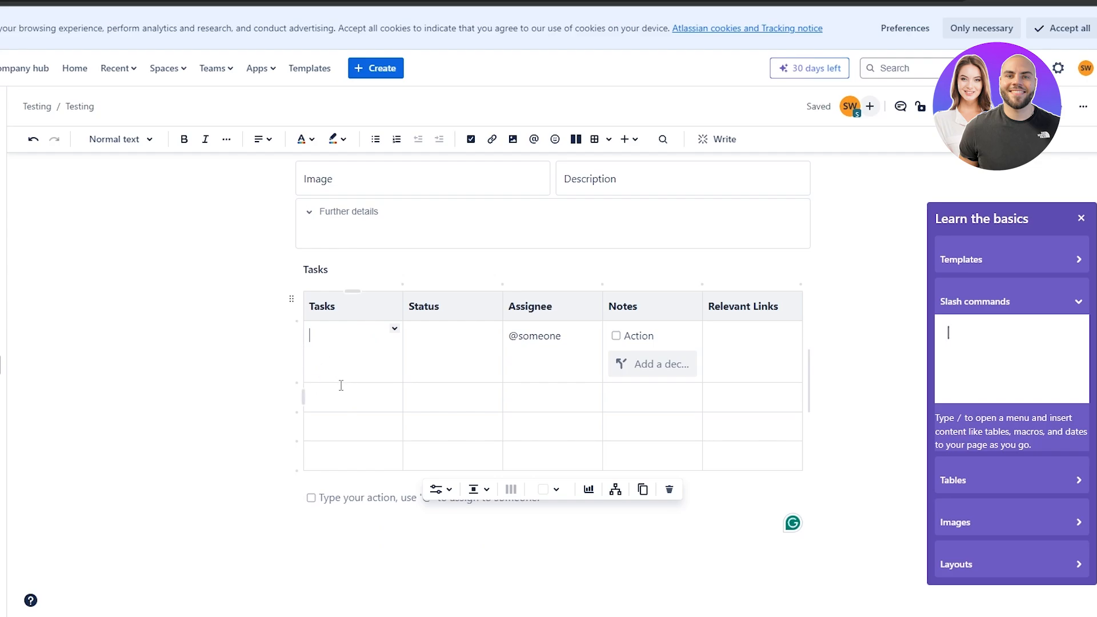
left_click(361, 549)
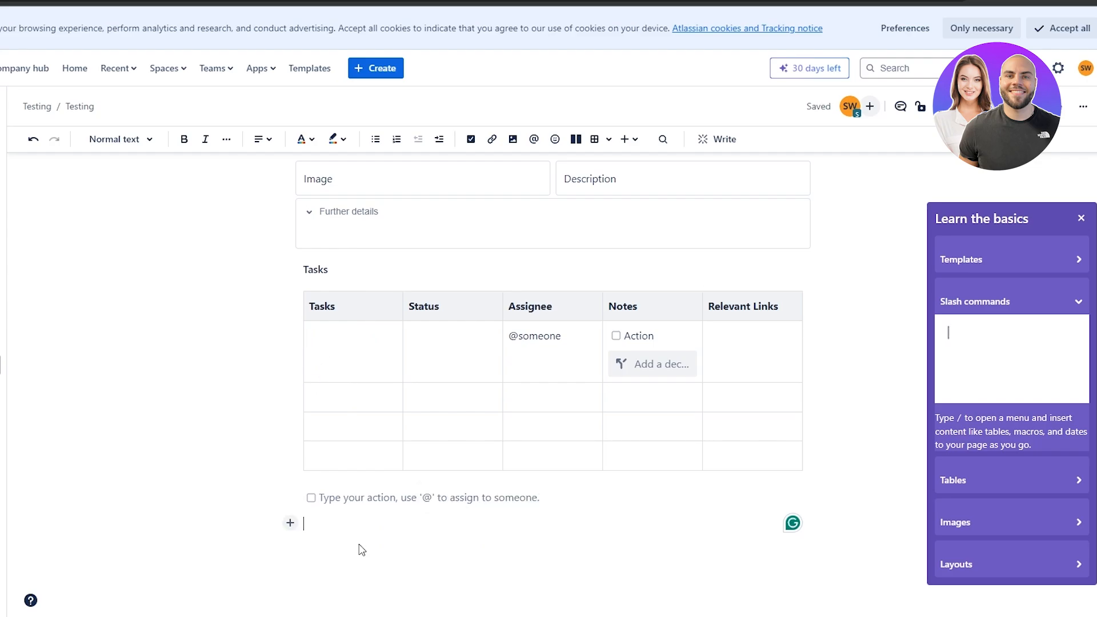
scroll(360, 549, "up", 8)
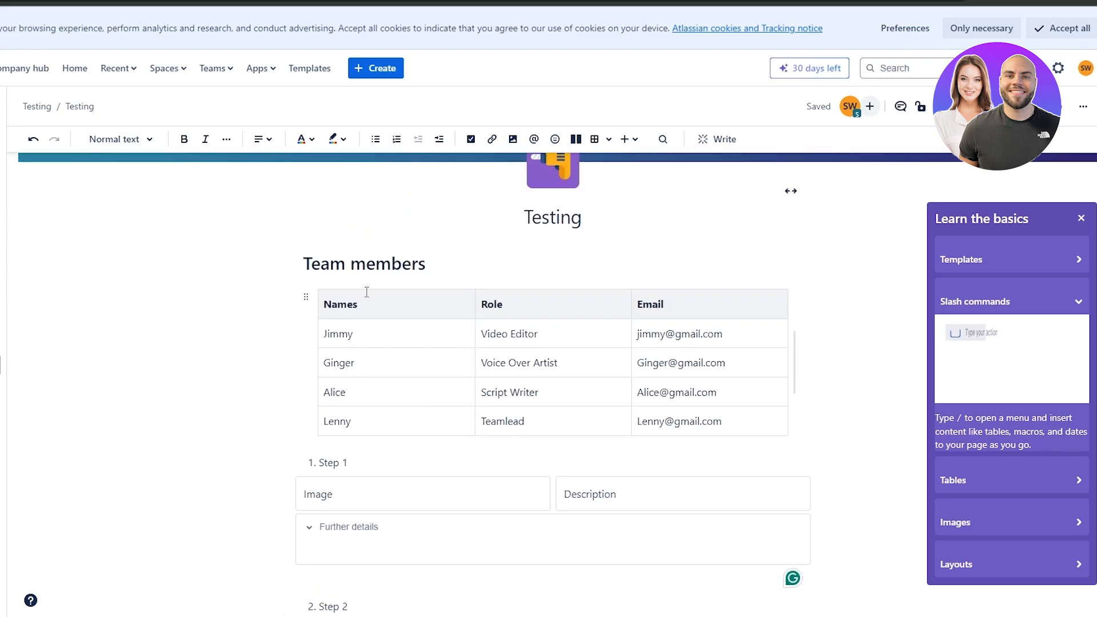
scroll(366, 292, "down", 3)
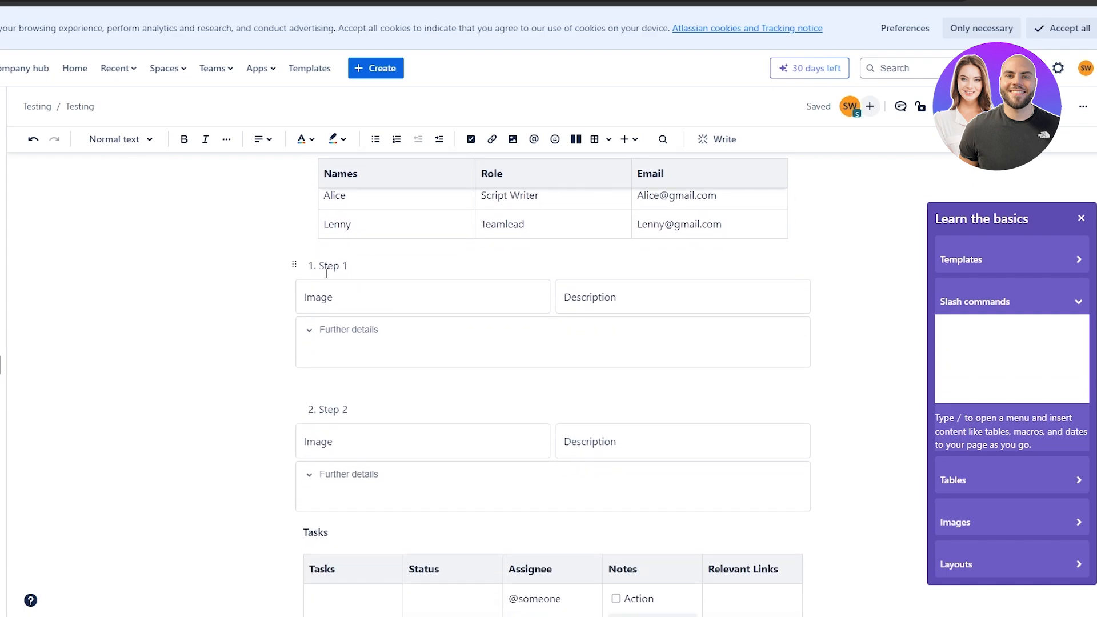
scroll(326, 273, "down", 2)
scroll(386, 308, "down", 2)
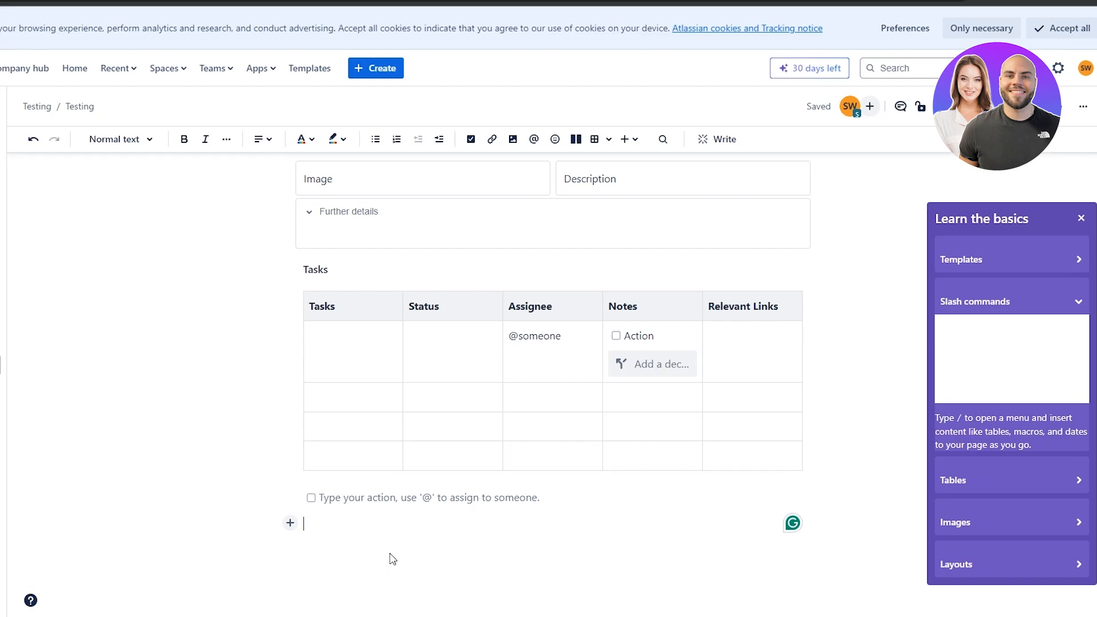
type("/")
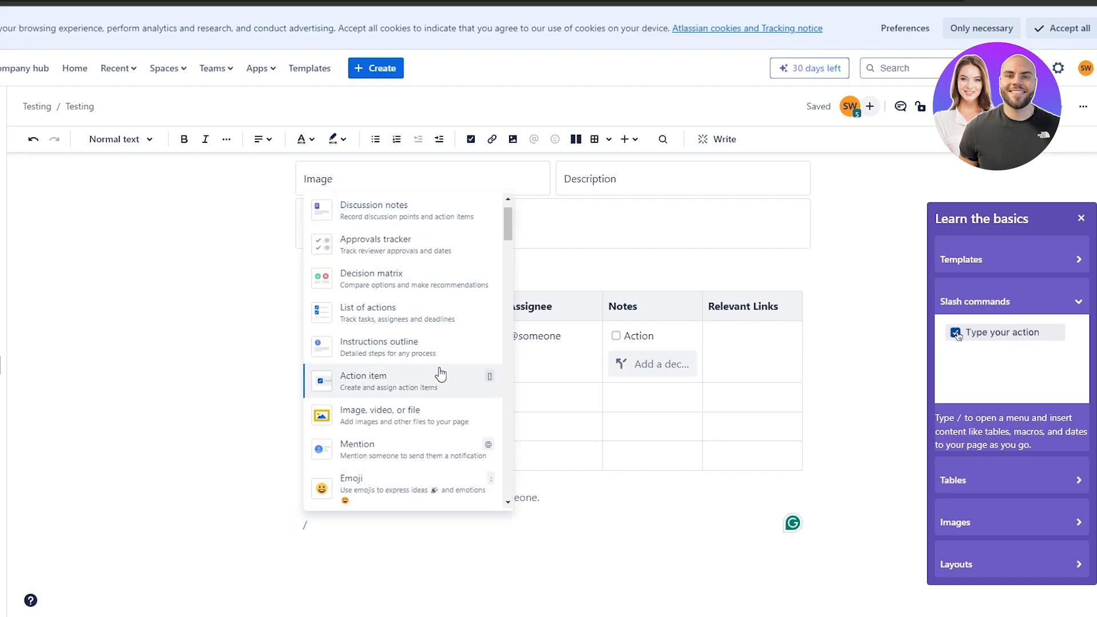
scroll(400, 400, "down", 4)
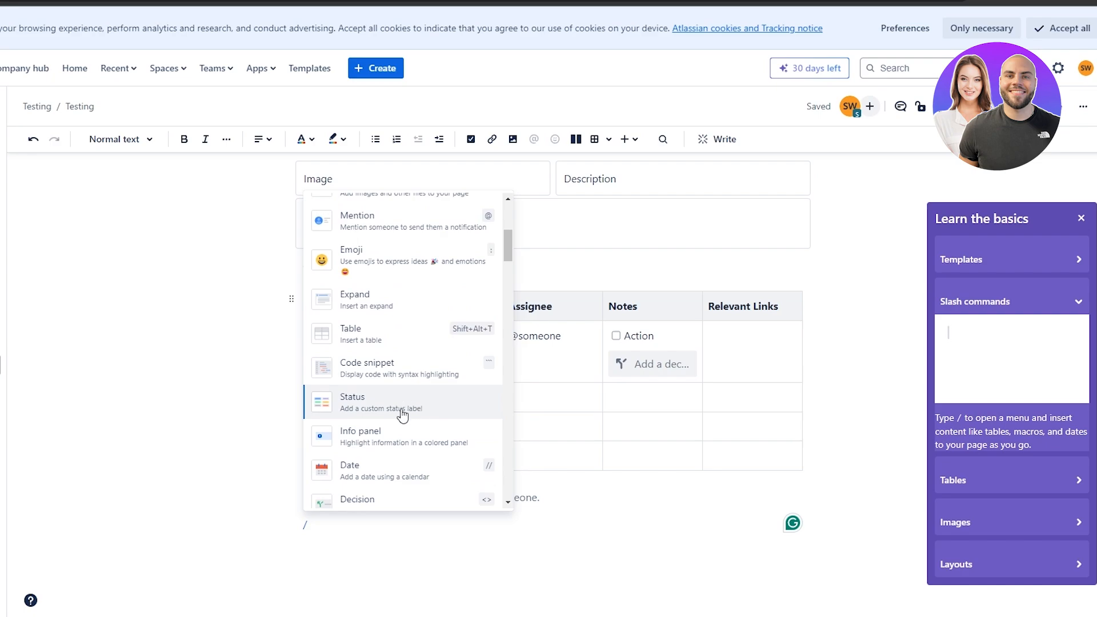
left_click(403, 412)
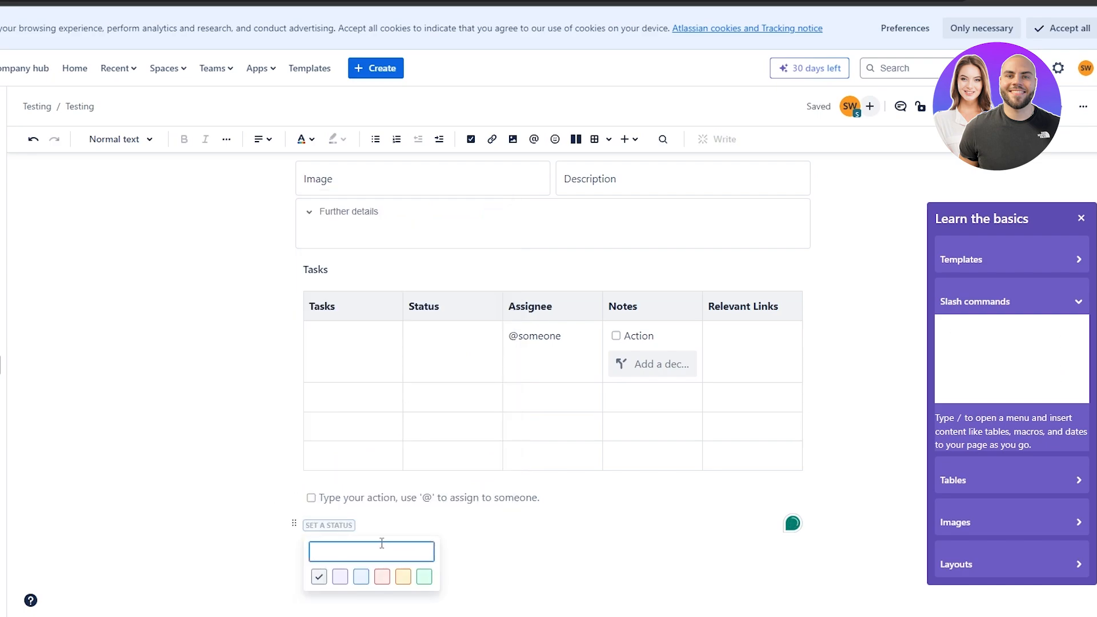
key("ctrl+z")
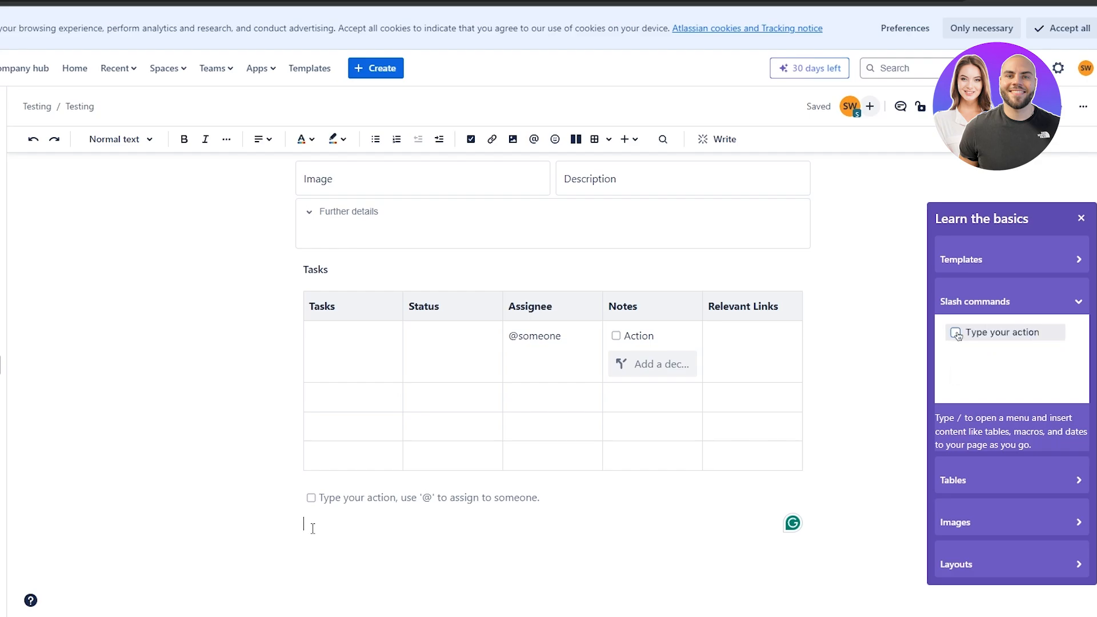
type("/")
Insert a divider above the Tasks heading, then start an empty line below the note panel.
scroll(396, 413, "down", 4)
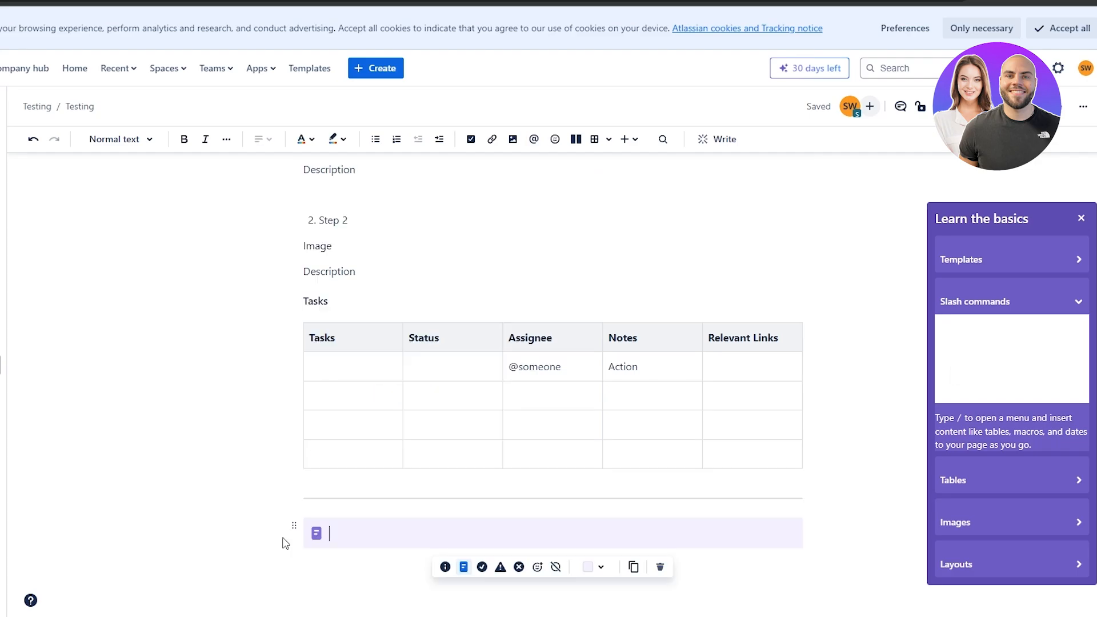
scroll(226, 503, "up", 6)
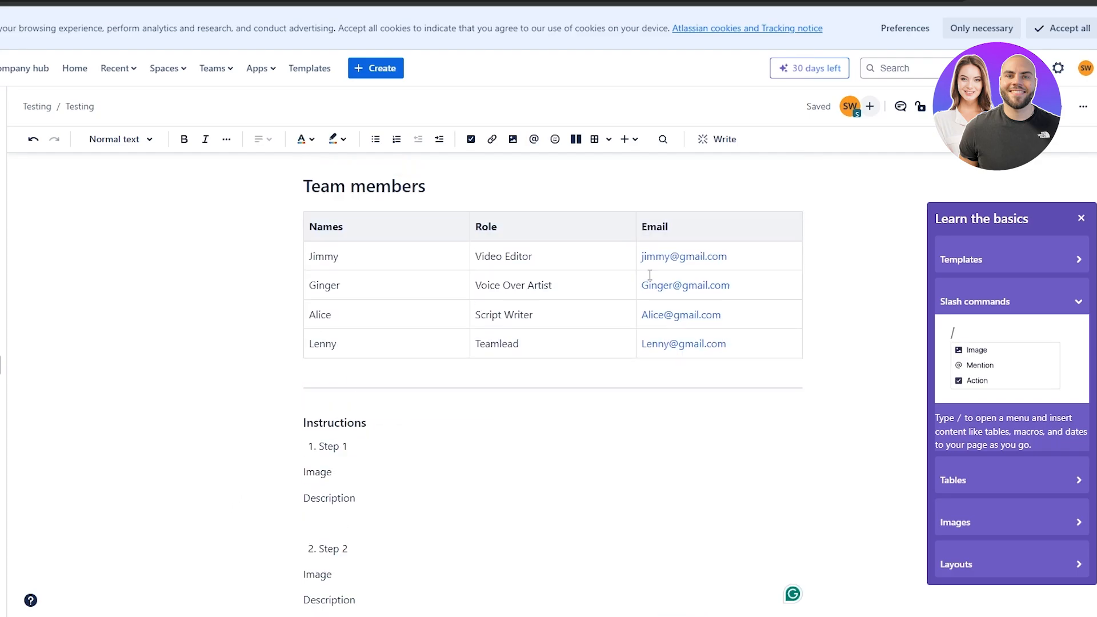
scroll(423, 400, "up", 1)
scroll(418, 434, "up", 2)
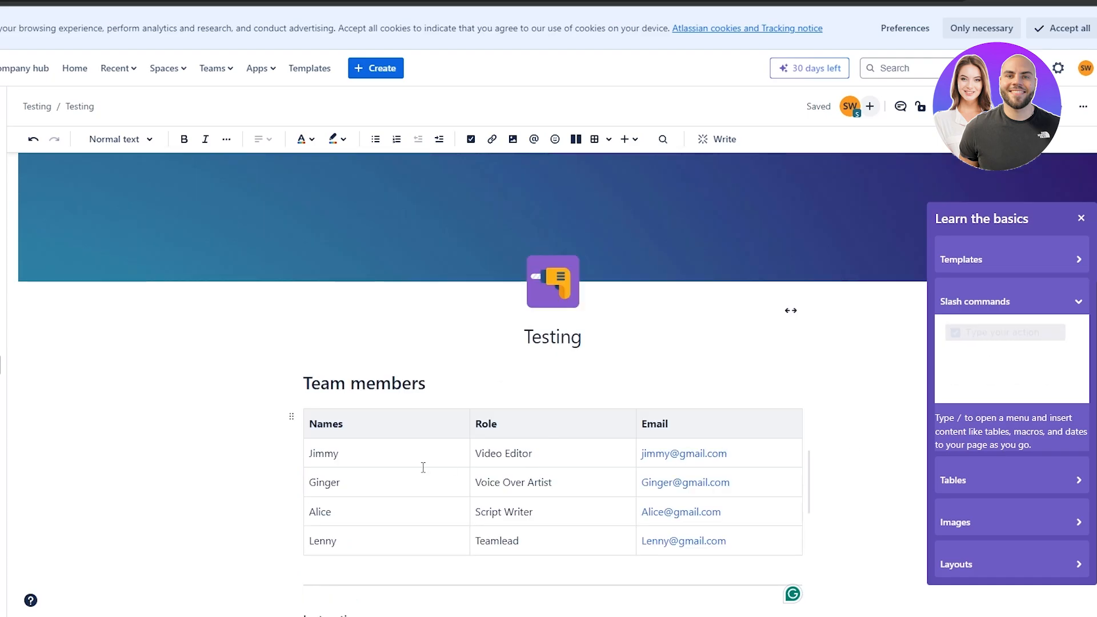
scroll(343, 423, "down", 3)
scroll(463, 395, "down", 5)
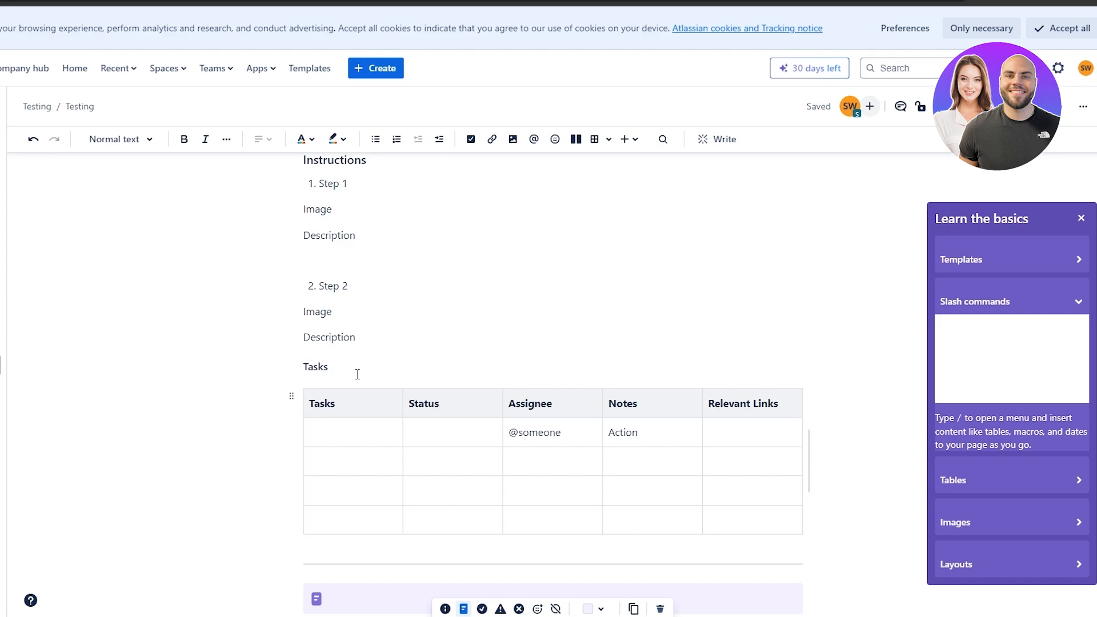
left_click(329, 368)
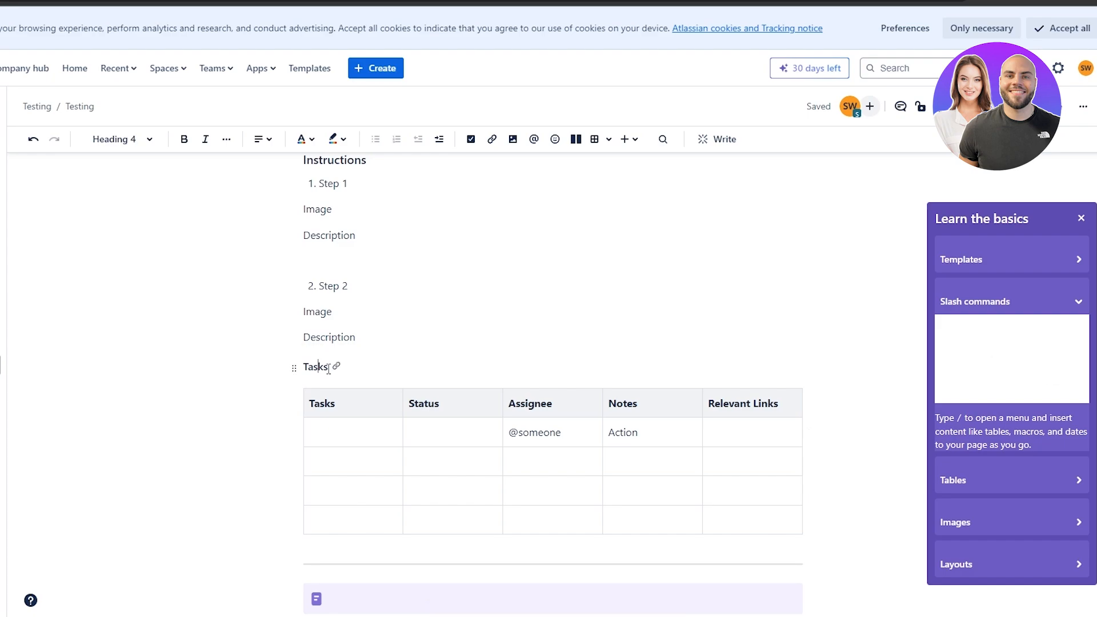
key("Return")
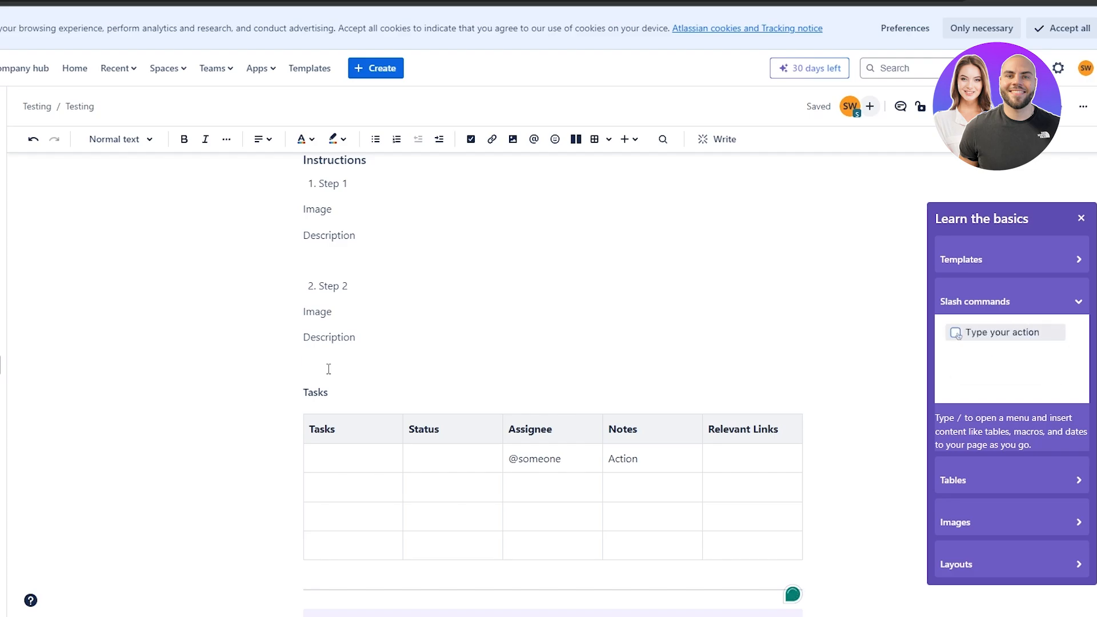
type("/")
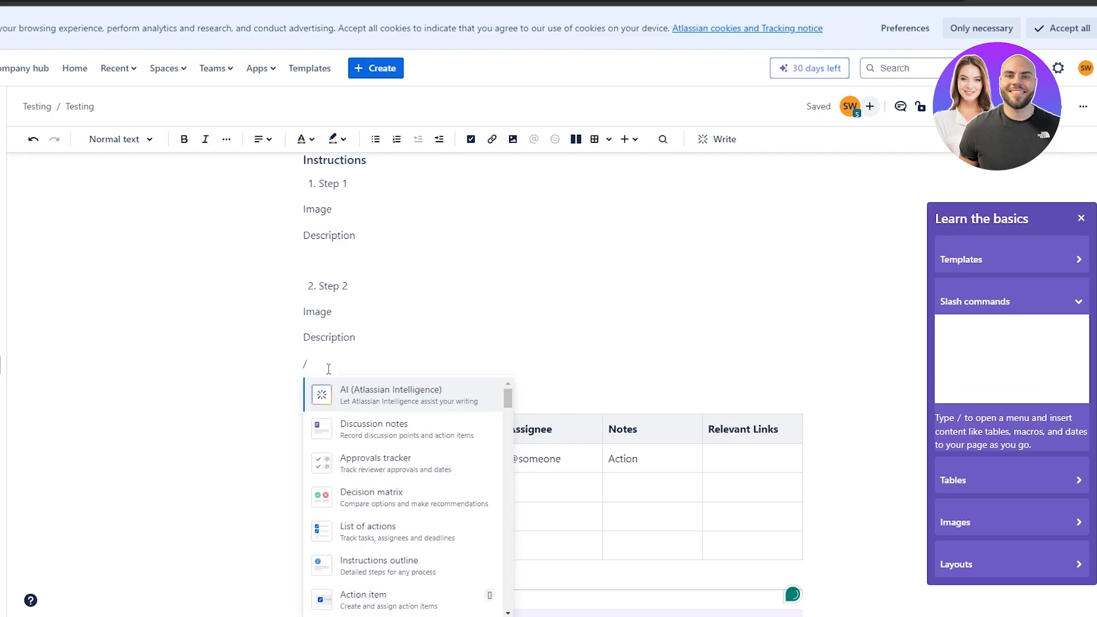
type("di")
key("Return")
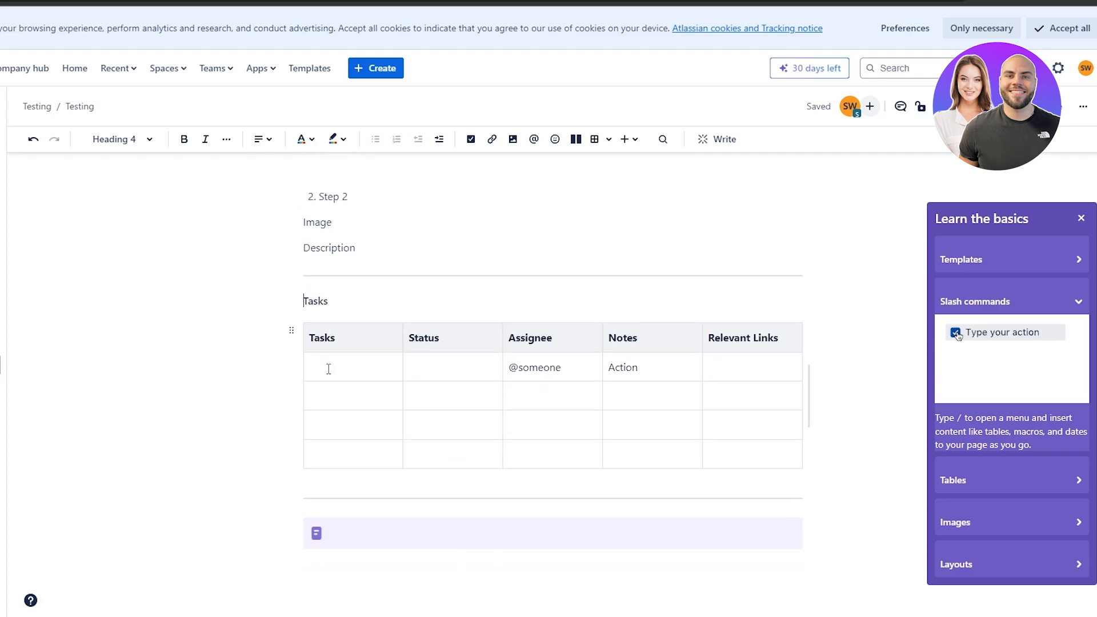
left_click(330, 533)
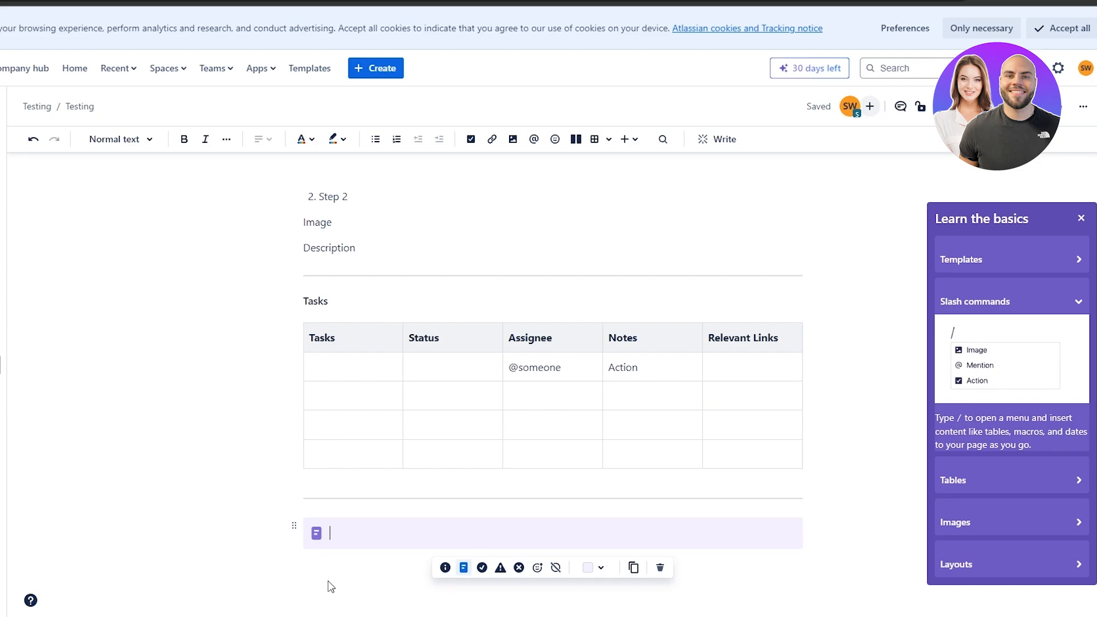
left_click(753, 590)
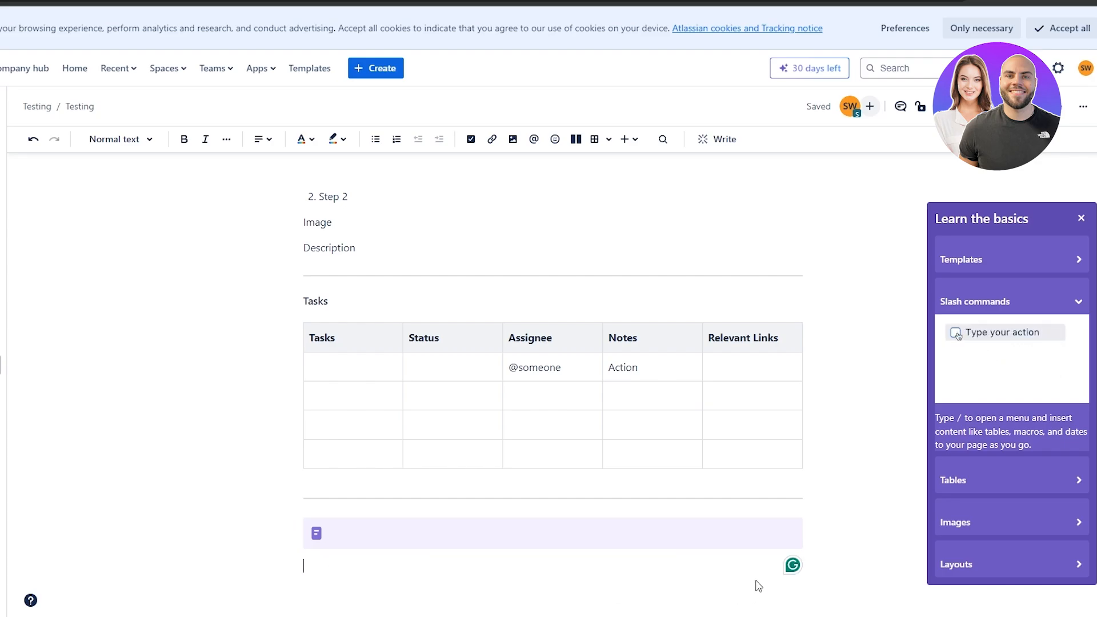
Add an Error panel beneath the purple note panel using the /pan search.
left_click(290, 566)
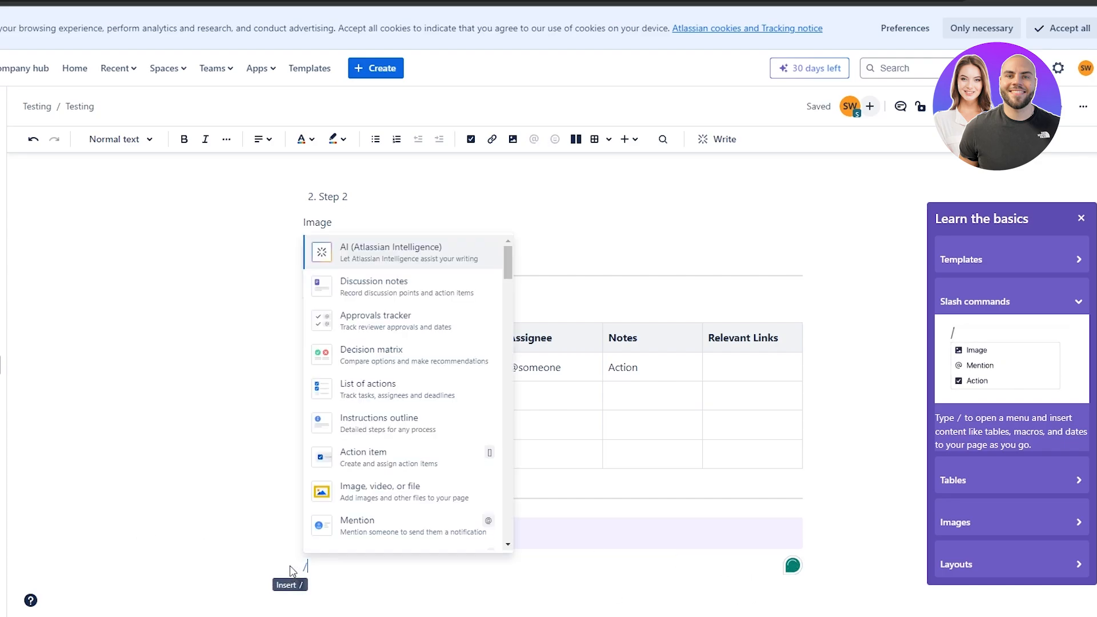
type("note")
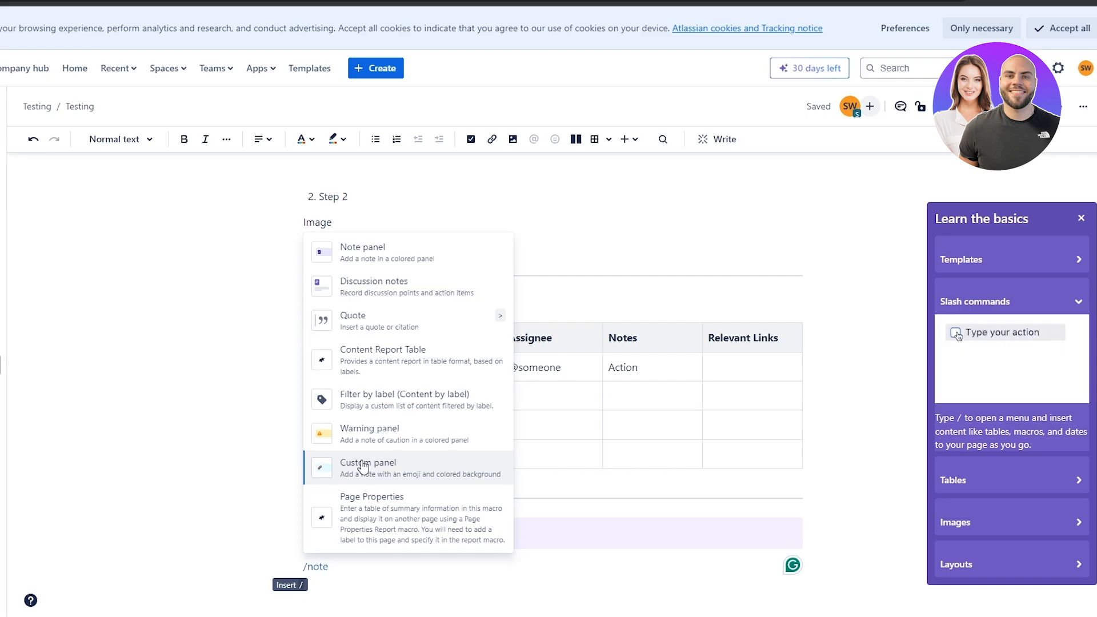
key("BackSpace")
key("BackSpace")
key("BackSpace")
key("BackSpace")
type("pan")
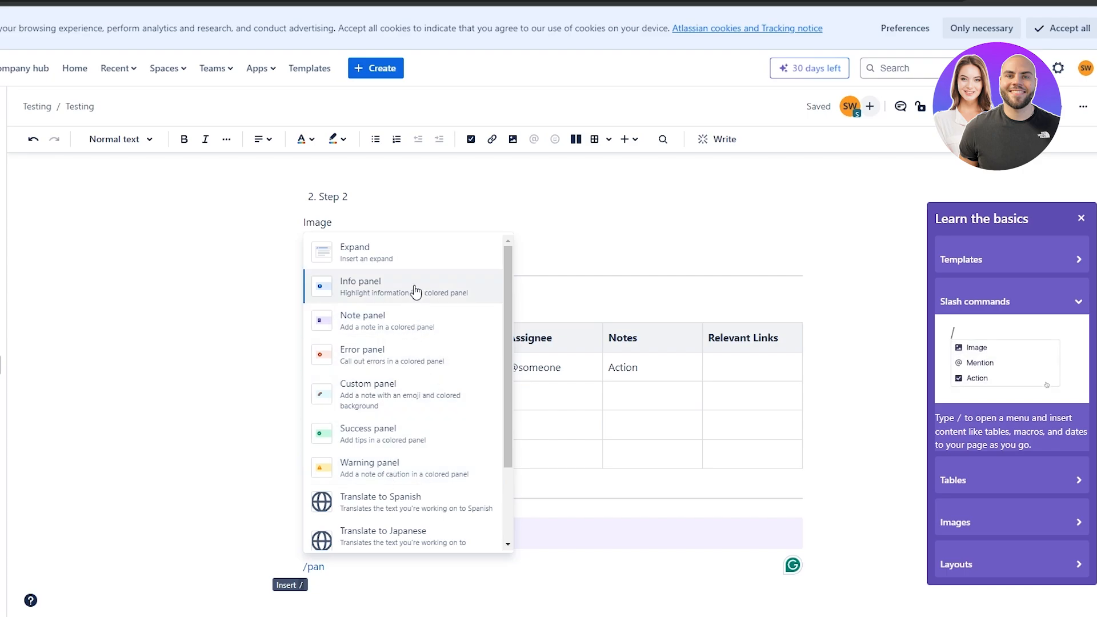
left_click(392, 358)
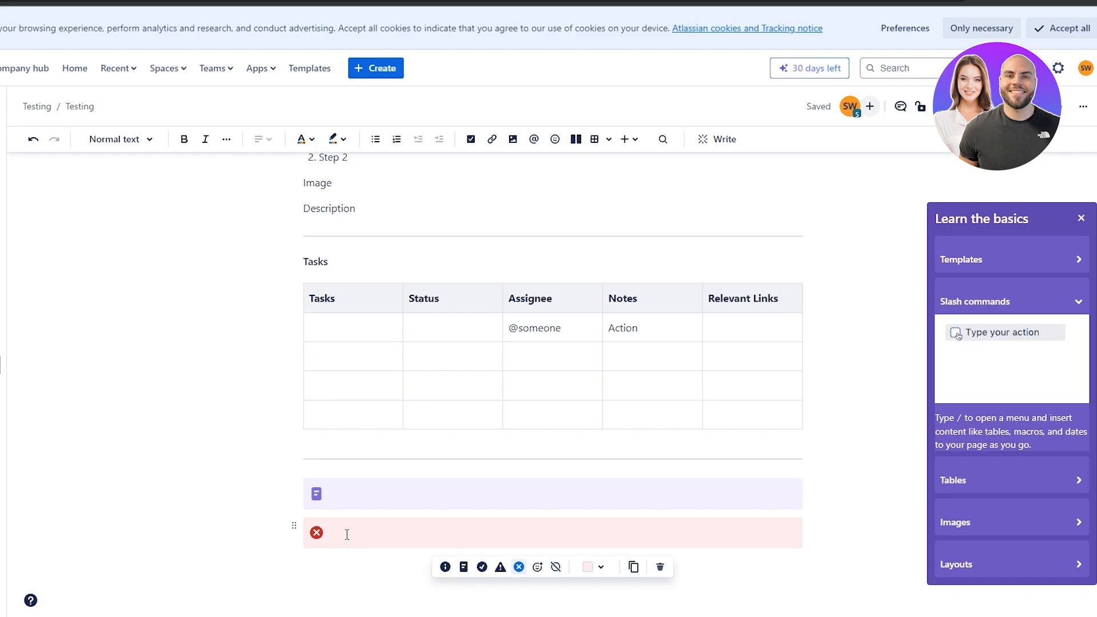
scroll(346, 532, "up", 10)
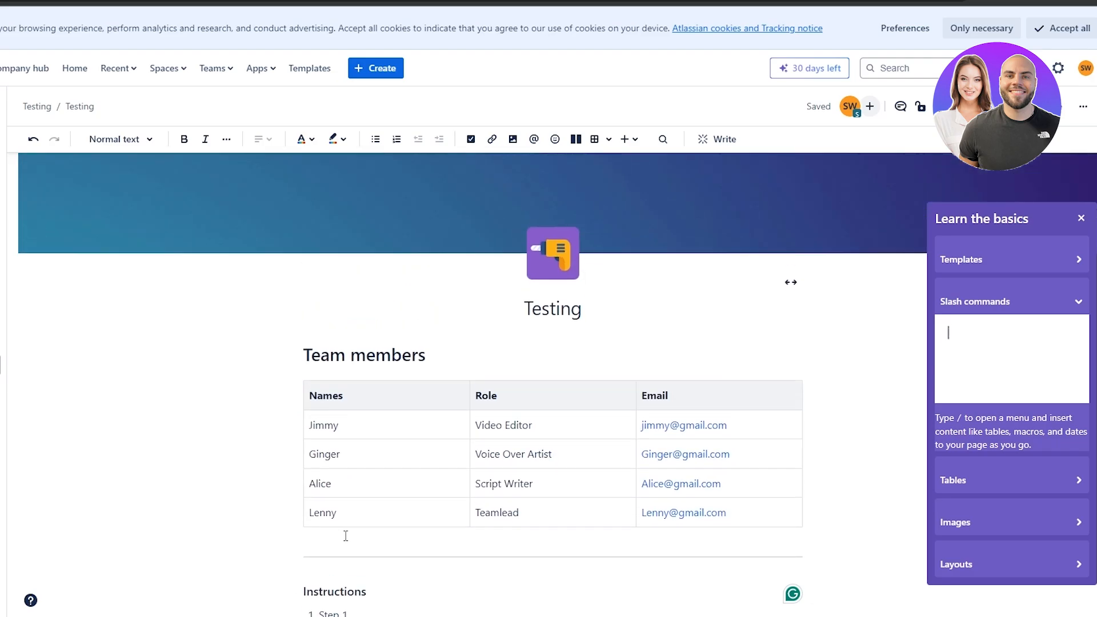
Close the Learn the basics tips panel.
left_click(1081, 219)
scroll(304, 509, "down", 5)
scroll(717, 400, "up", 5)
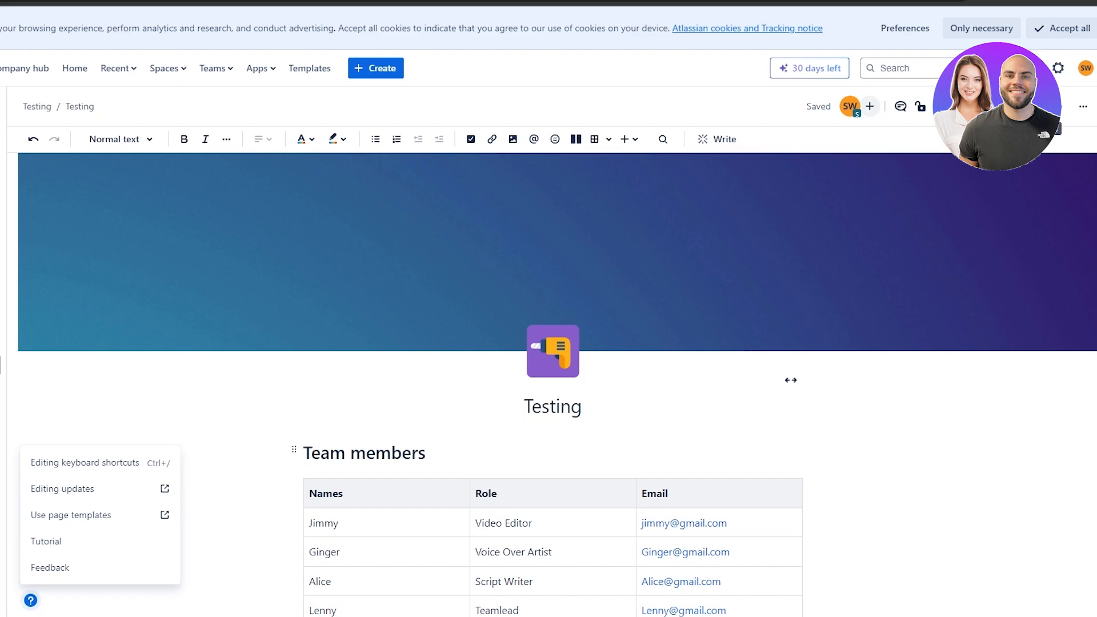
Publish the Testing page update, leaving access open to anyone in the space.
left_click(1044, 133)
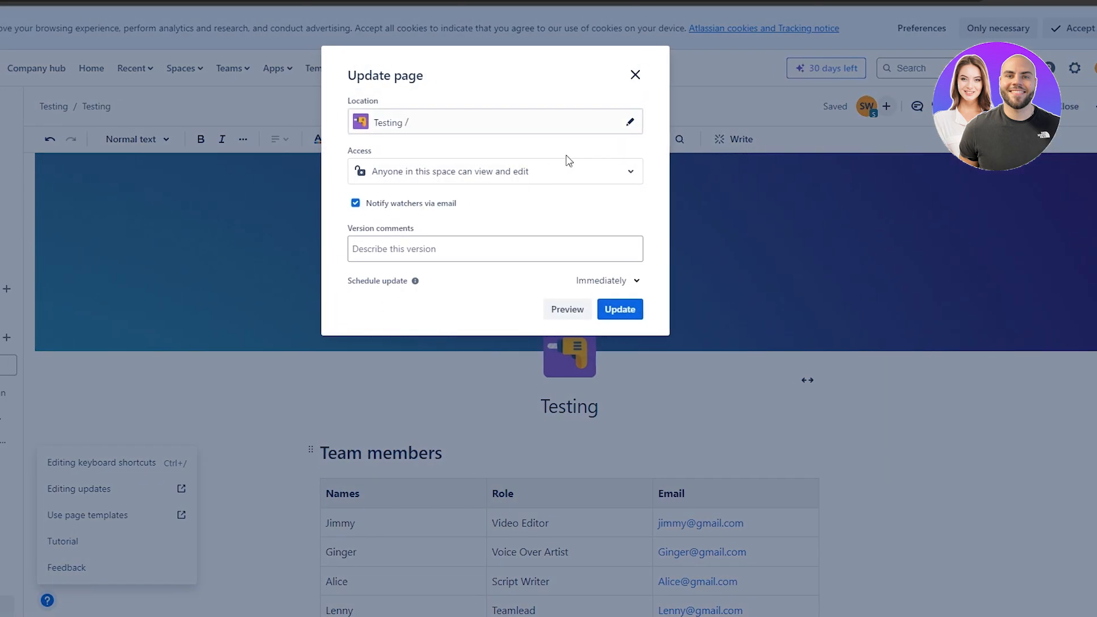
left_click(455, 246)
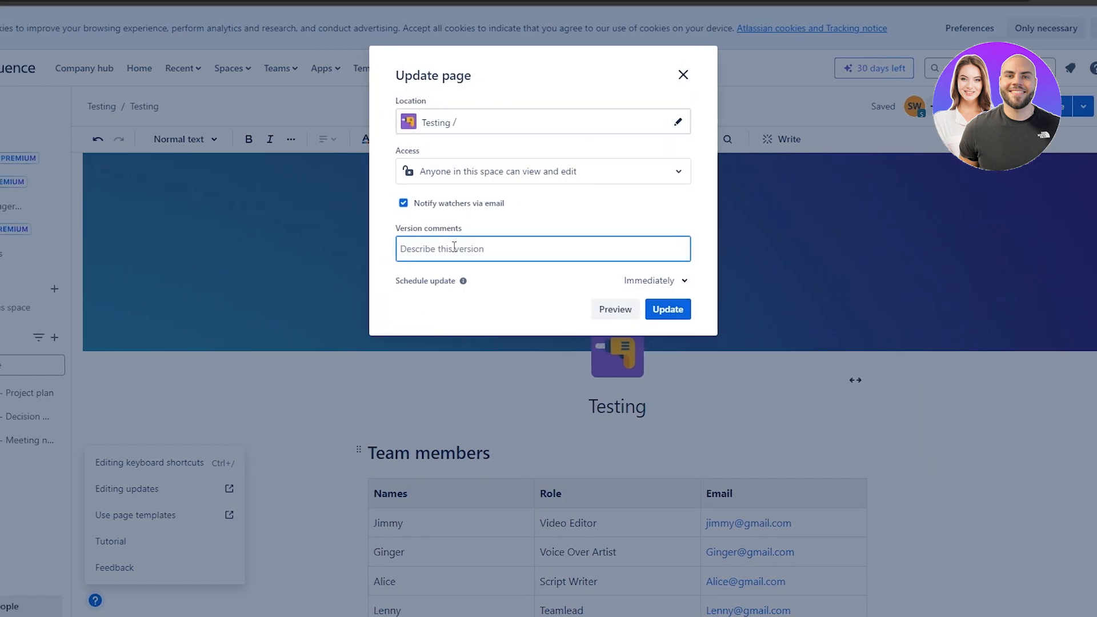
left_click(535, 182)
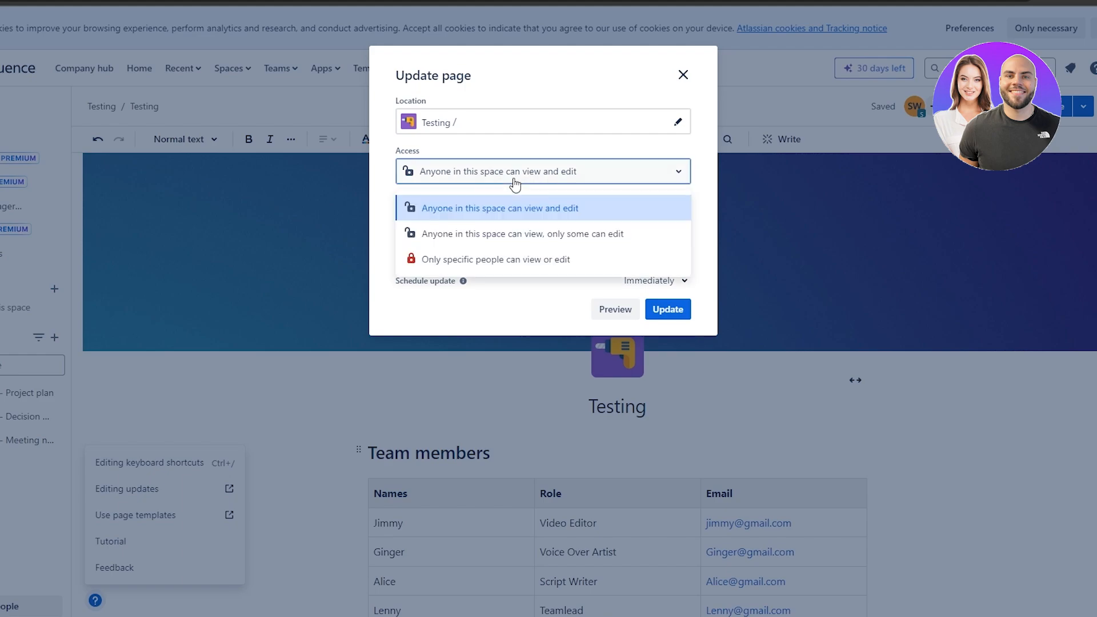
left_click(535, 183)
left_click(504, 181)
left_click(504, 182)
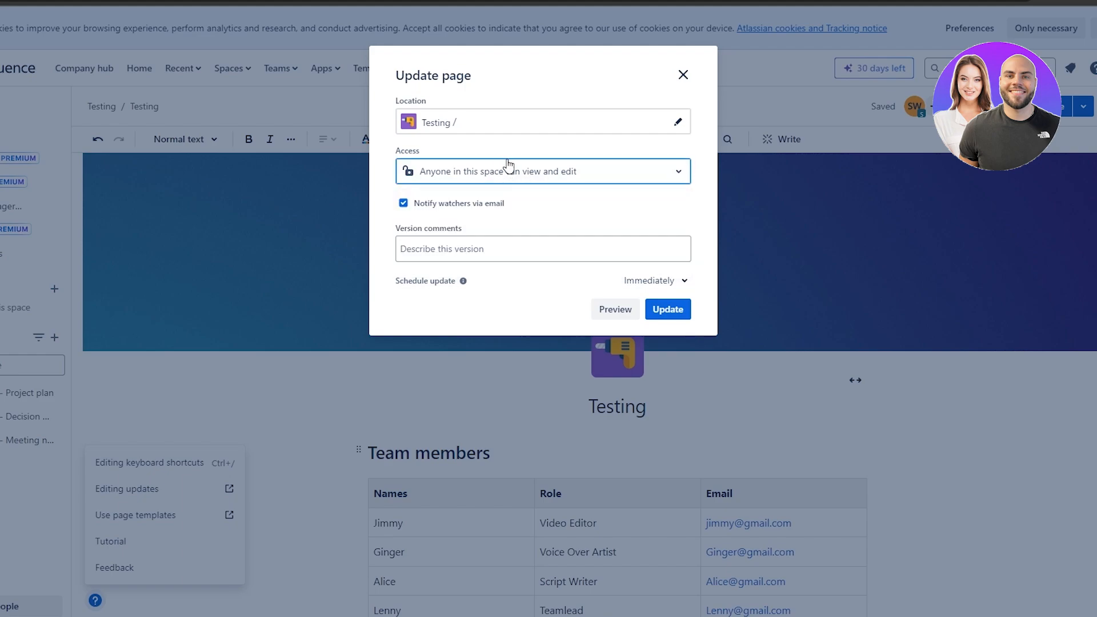
left_click(509, 171)
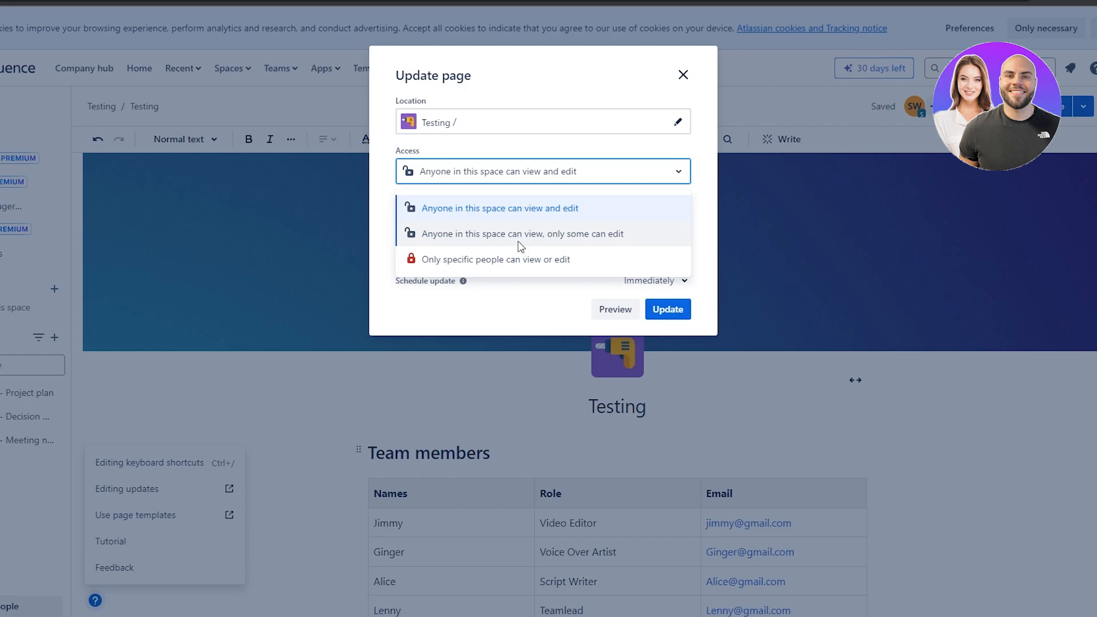
left_click(520, 246)
left_click(533, 177)
left_click(537, 258)
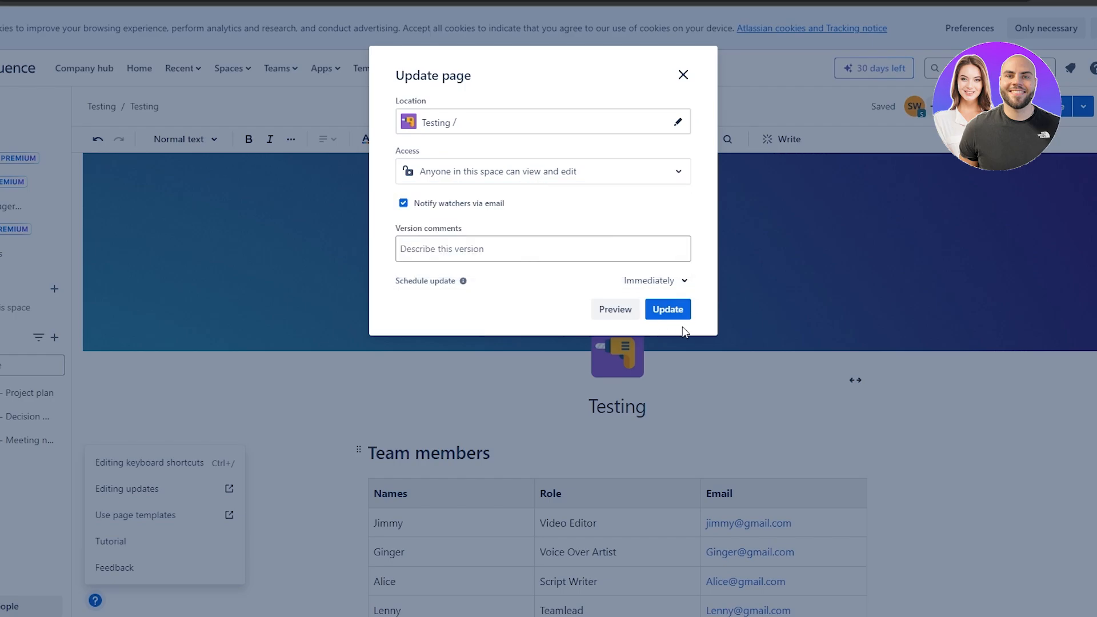
left_click(666, 309)
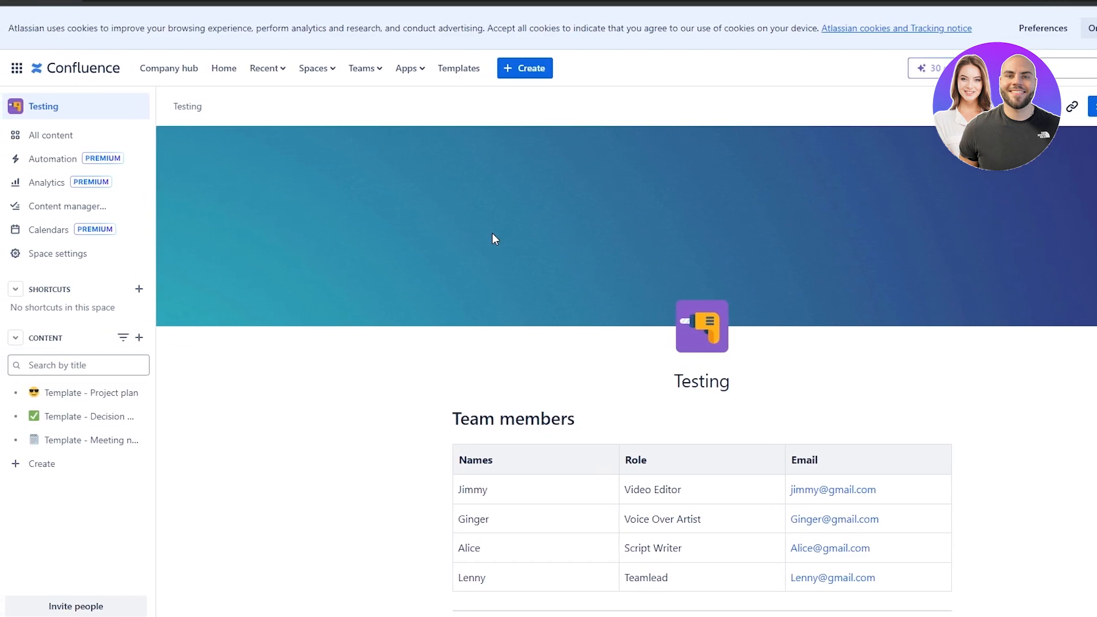
scroll(358, 333, "down", 10)
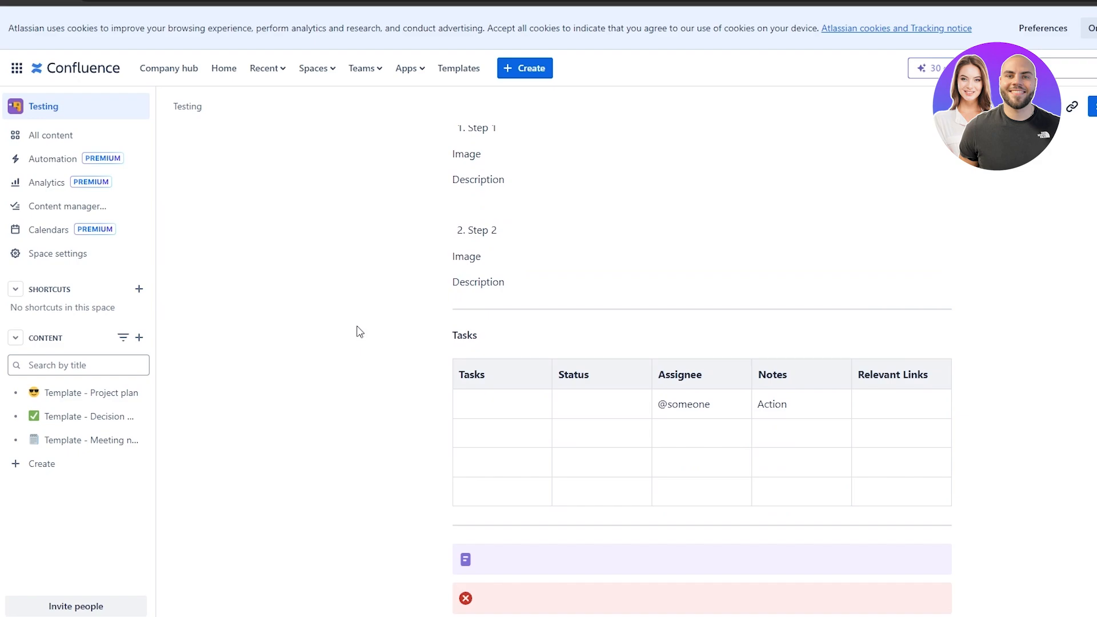
scroll(359, 332, "up", 3)
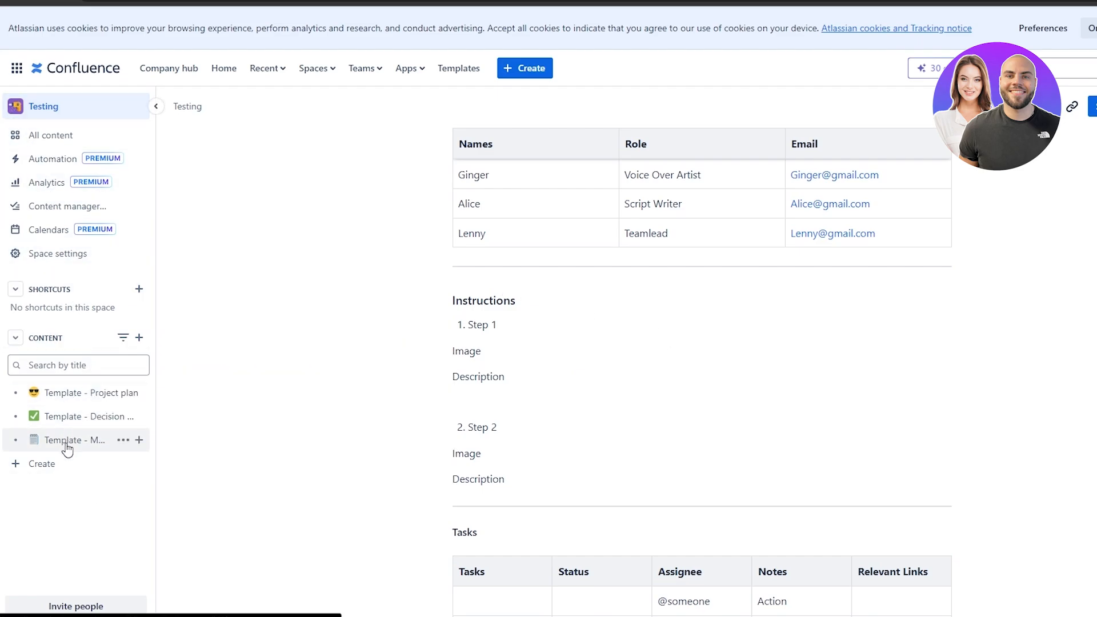
left_click(69, 399)
scroll(309, 380, "down", 5)
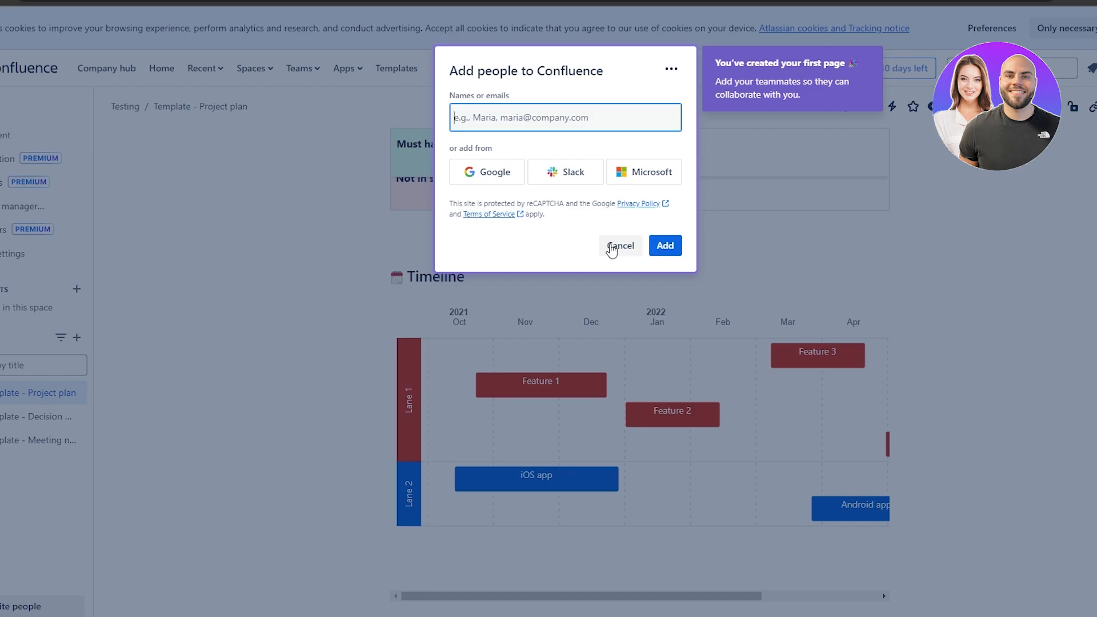
left_click(619, 250)
scroll(622, 313, "down", 6)
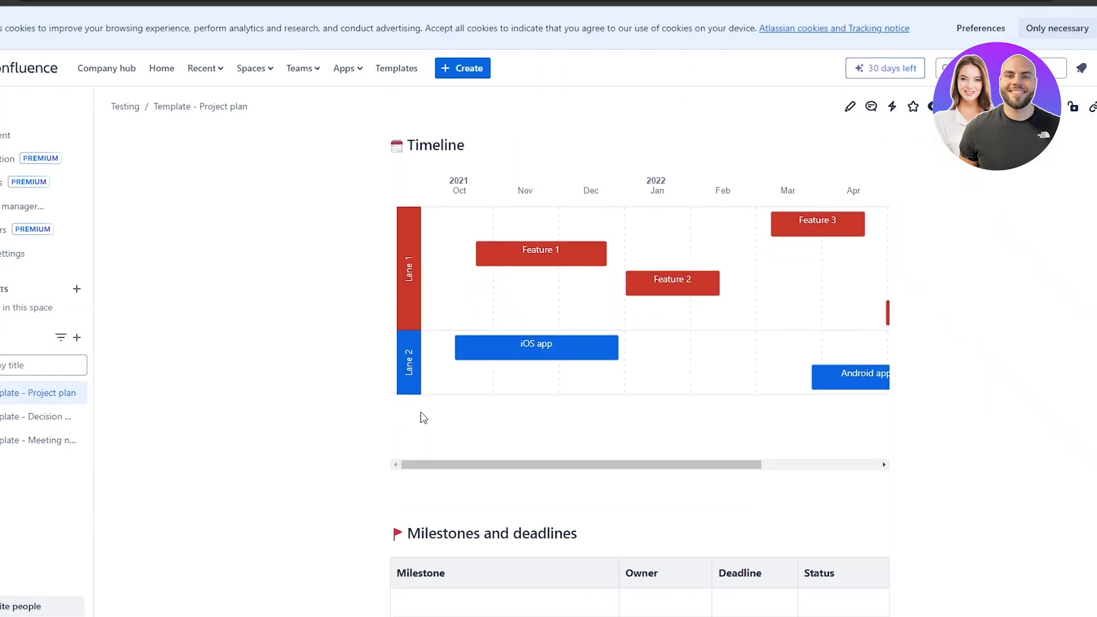
left_click(44, 419)
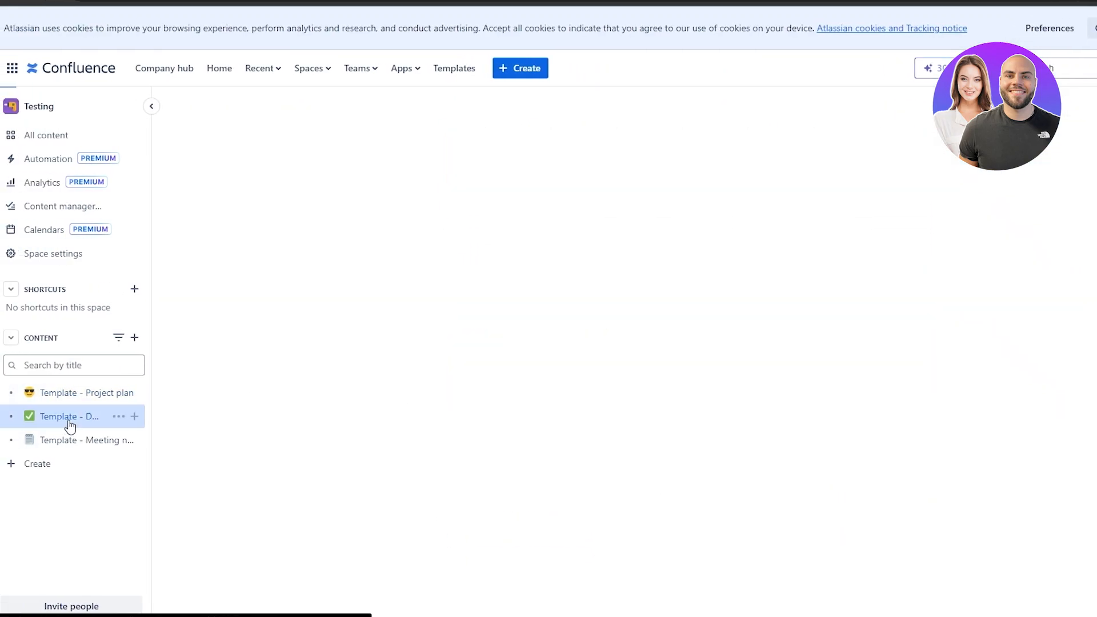
scroll(636, 326, "down", 8)
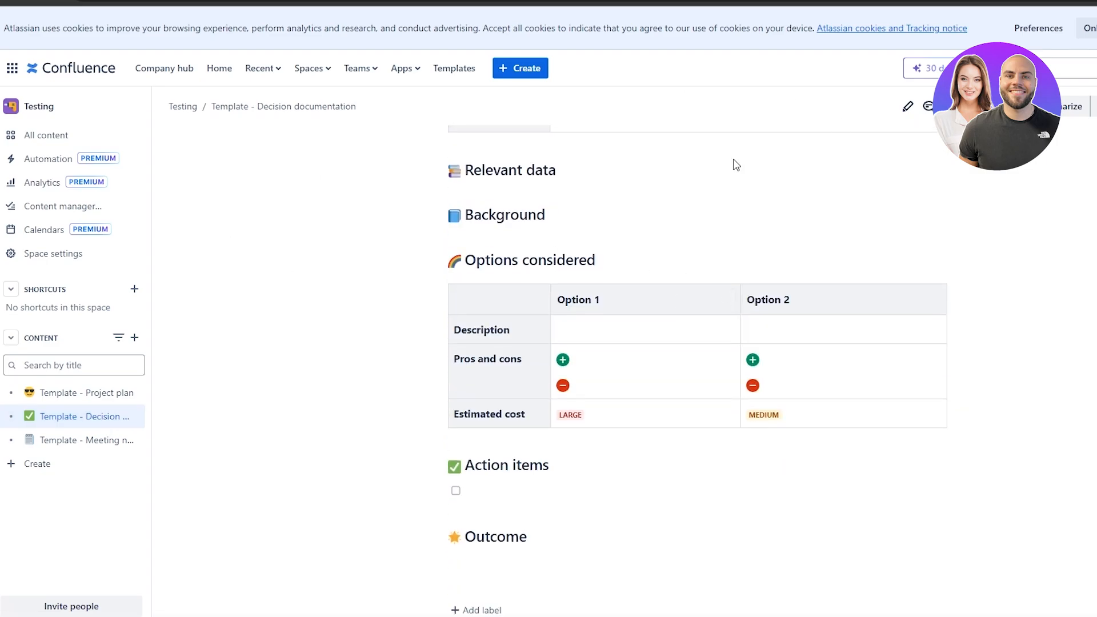
left_click(71, 445)
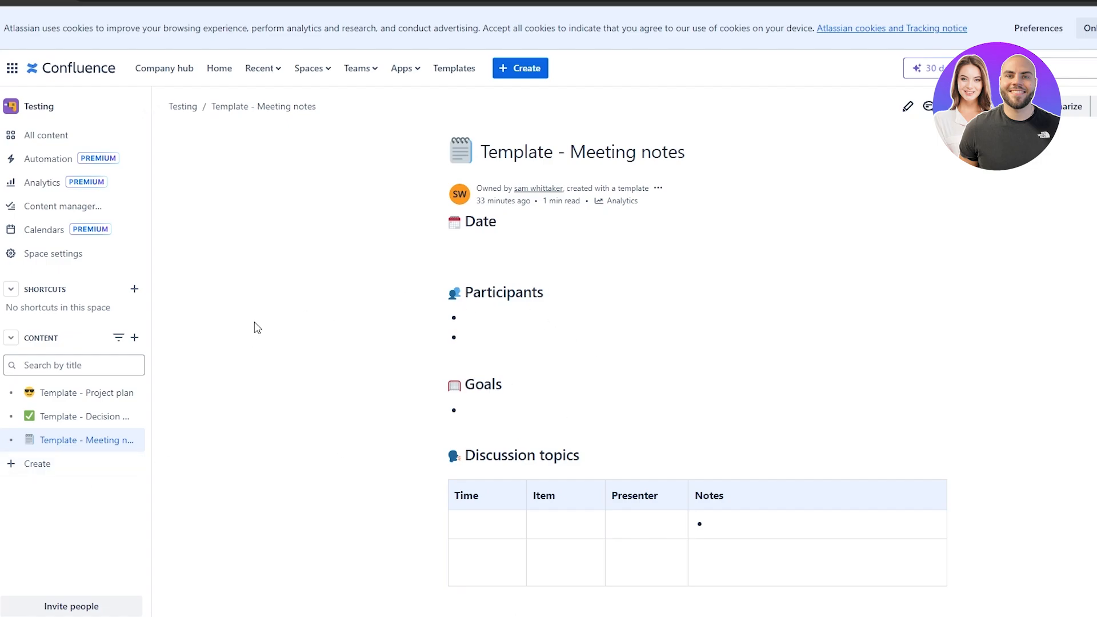
left_click(12, 107)
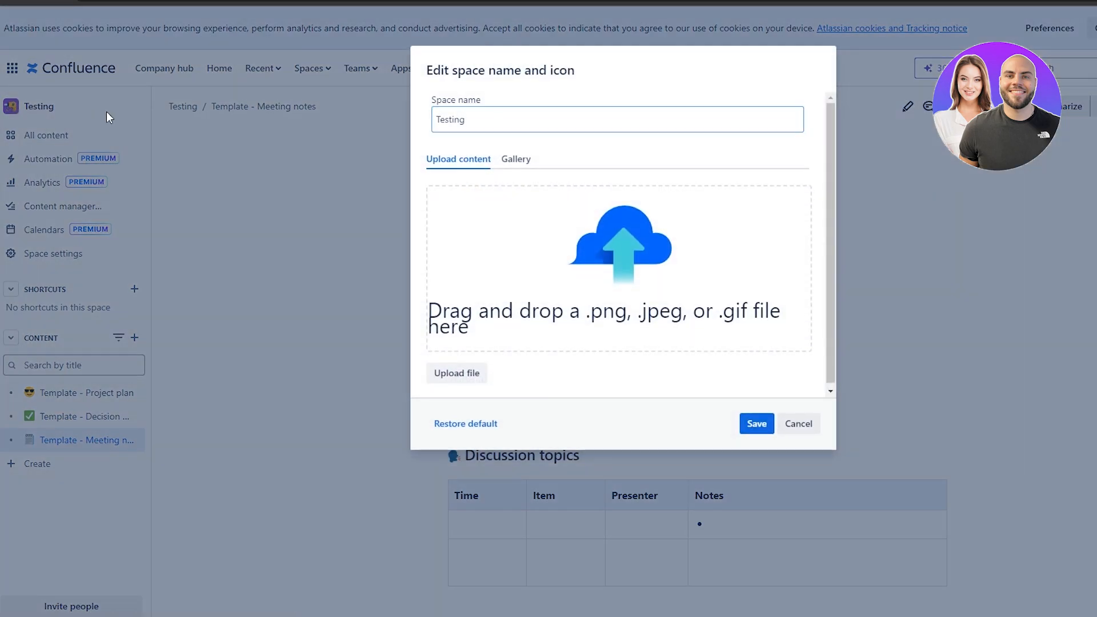
left_click(107, 113)
left_click(32, 107)
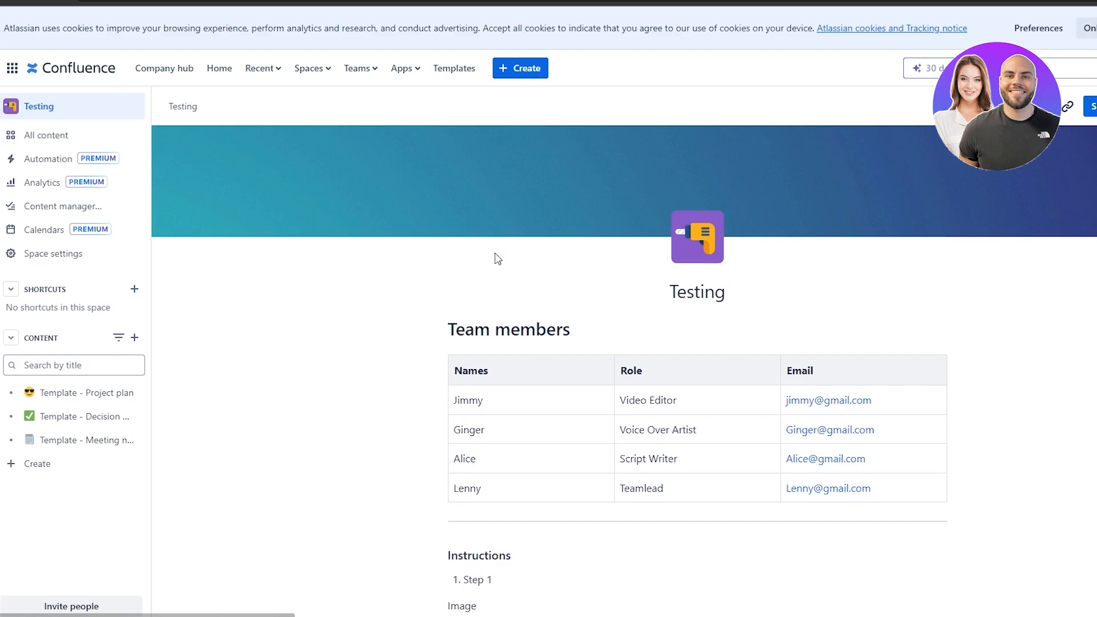
Rename 'Template - Meeting notes' to 'Meeting notes'.
scroll(497, 255, "down", 9)
scroll(523, 269, "down", 1)
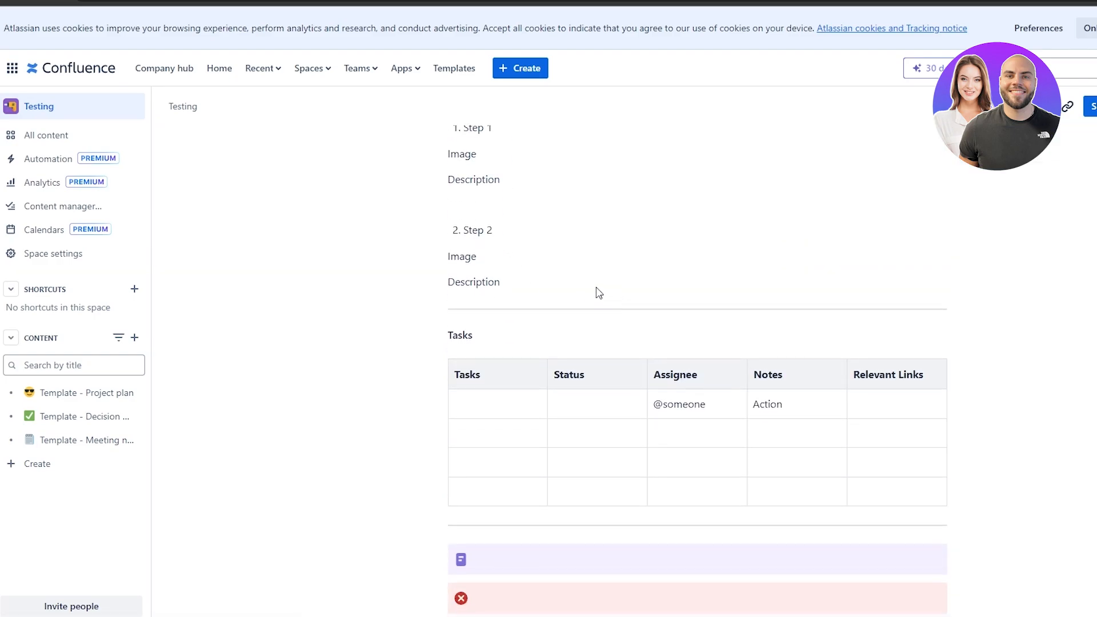
scroll(571, 295, "up", 5)
scroll(549, 297, "down", 5)
mouse_move(73, 404)
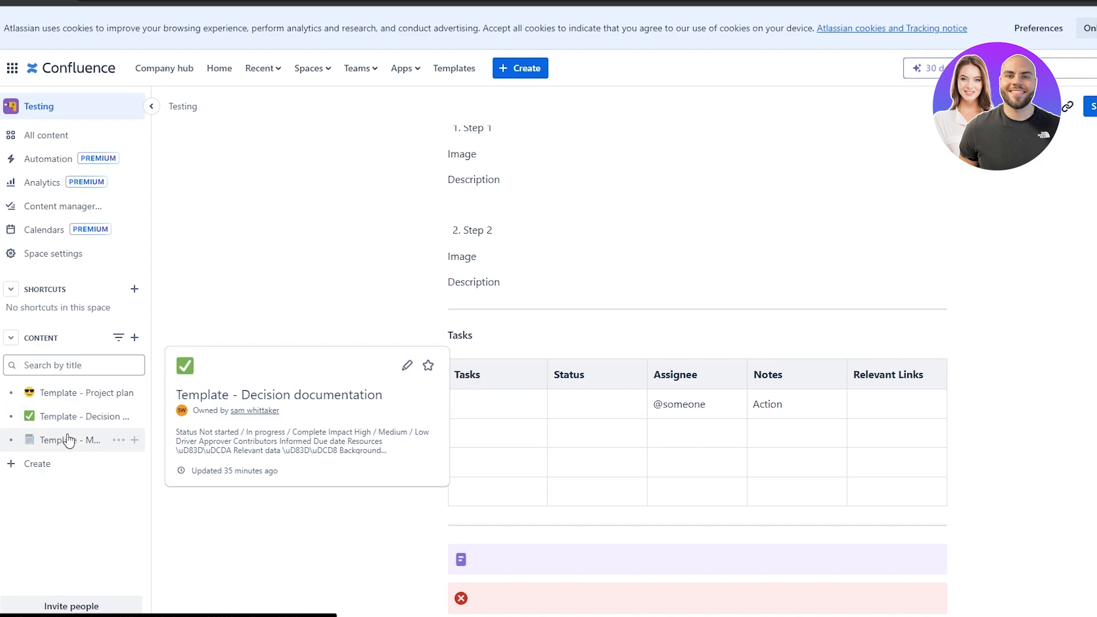
mouse_move(68, 440)
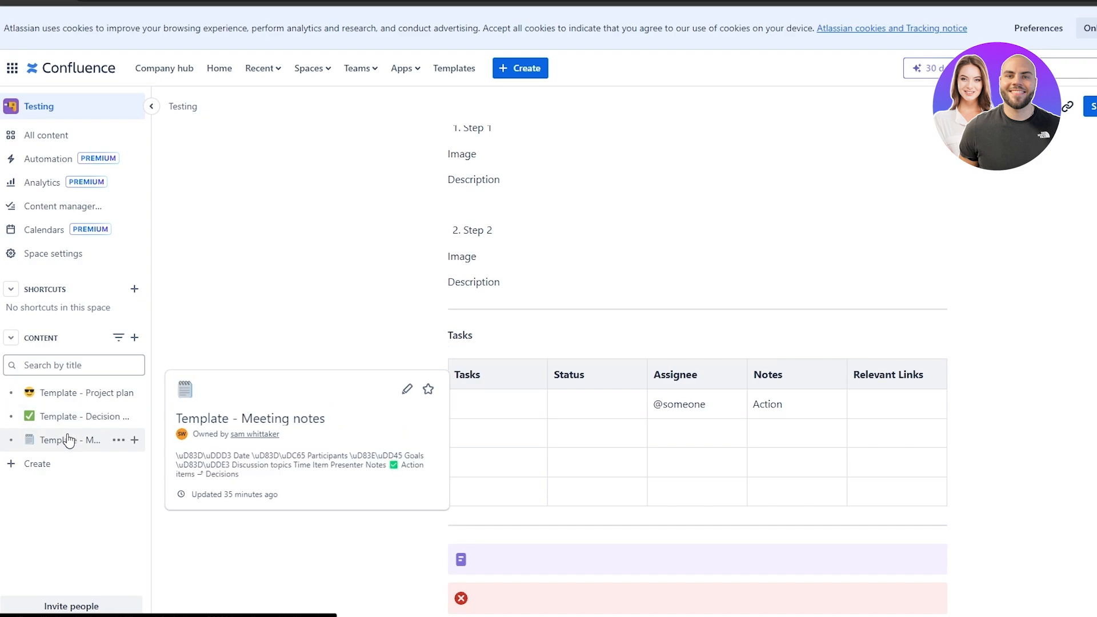
left_click(118, 440)
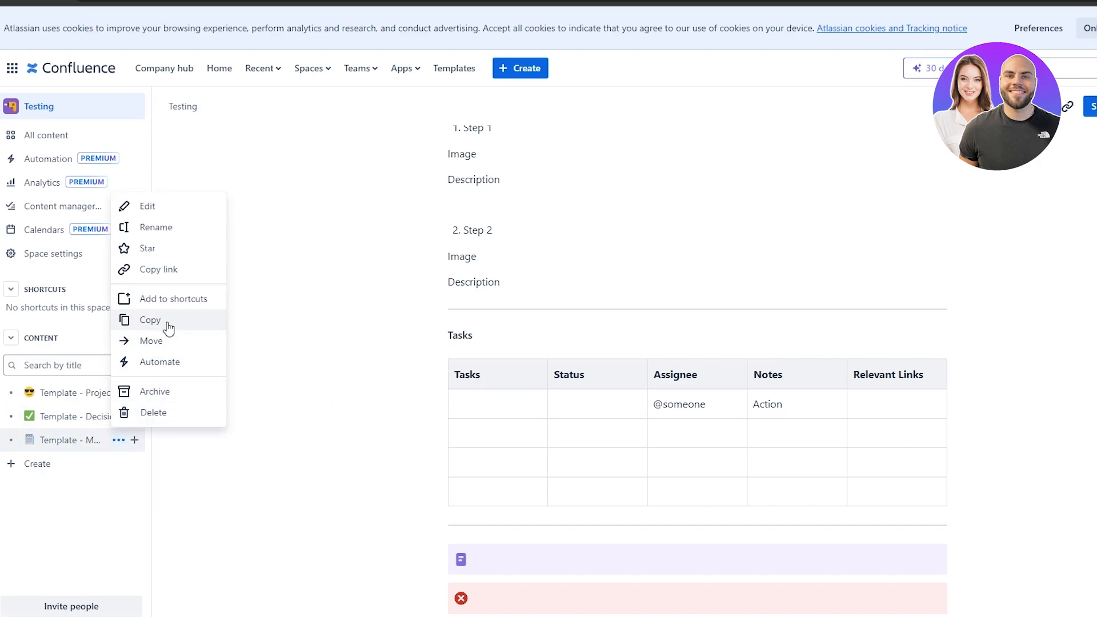
left_click(165, 228)
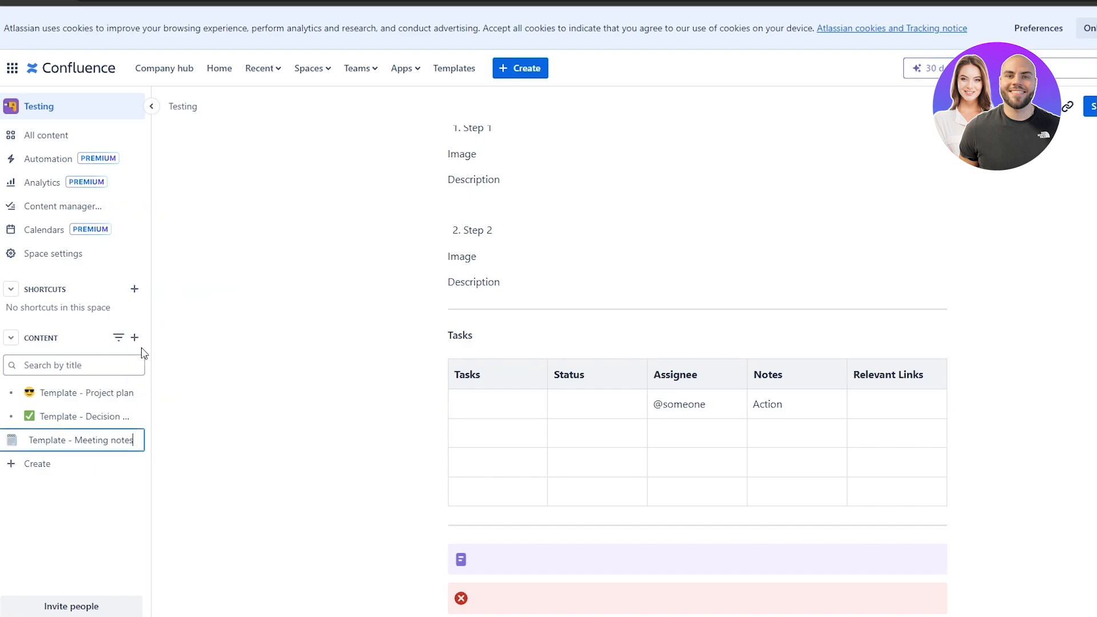
left_click_drag(69, 440, 24, 442)
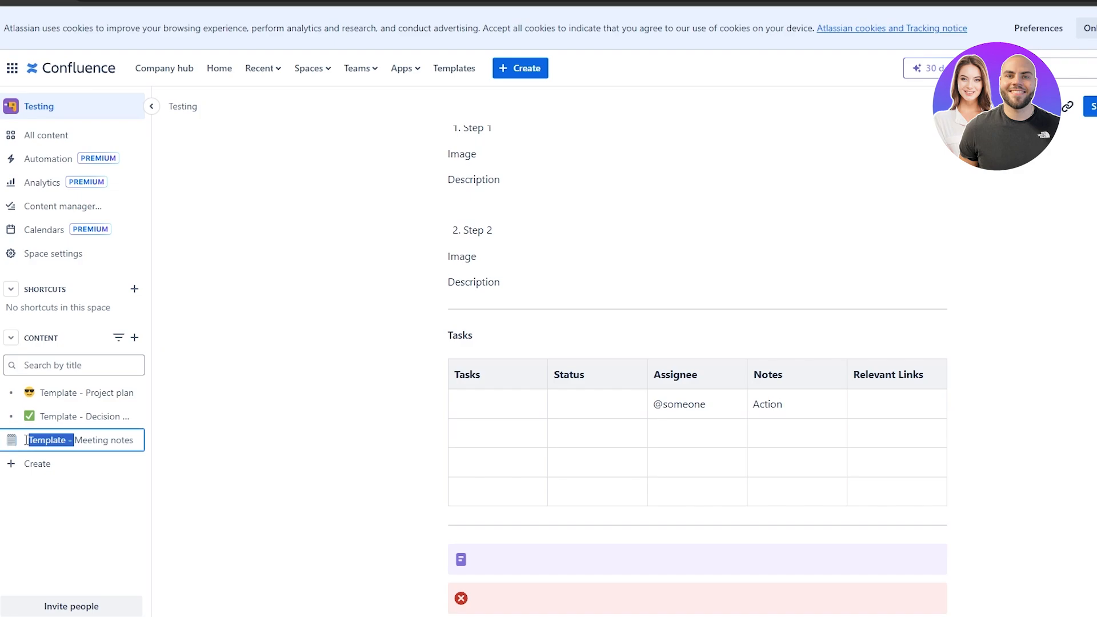
key("BackSpace")
key("Return")
Rename 'Template - Decision documentation' to 'Decision documentation'.
left_click(118, 416)
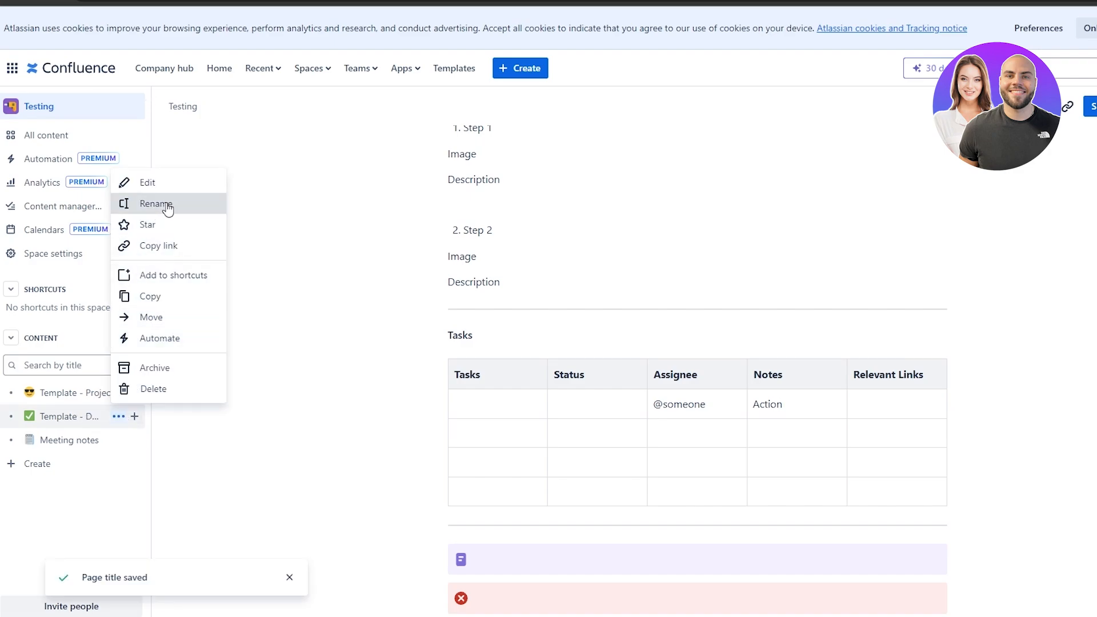
left_click(167, 204)
left_click_drag(44, 415, 25, 416)
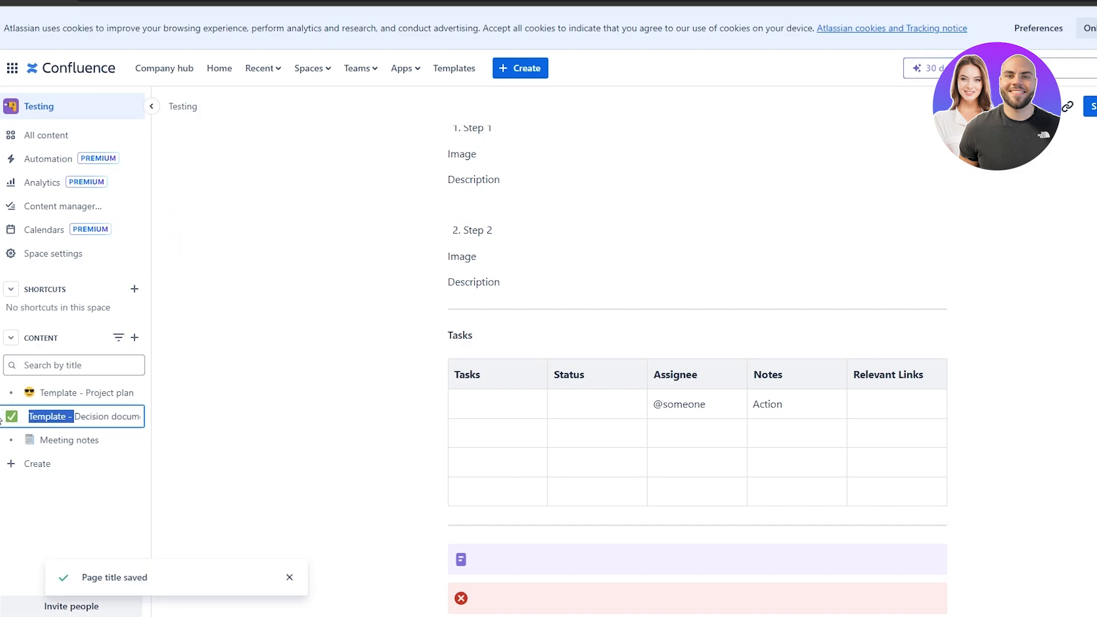
key("BackSpace")
key("Return")
Rename 'Template - Project plan' to 'Project plan'.
left_click(119, 393)
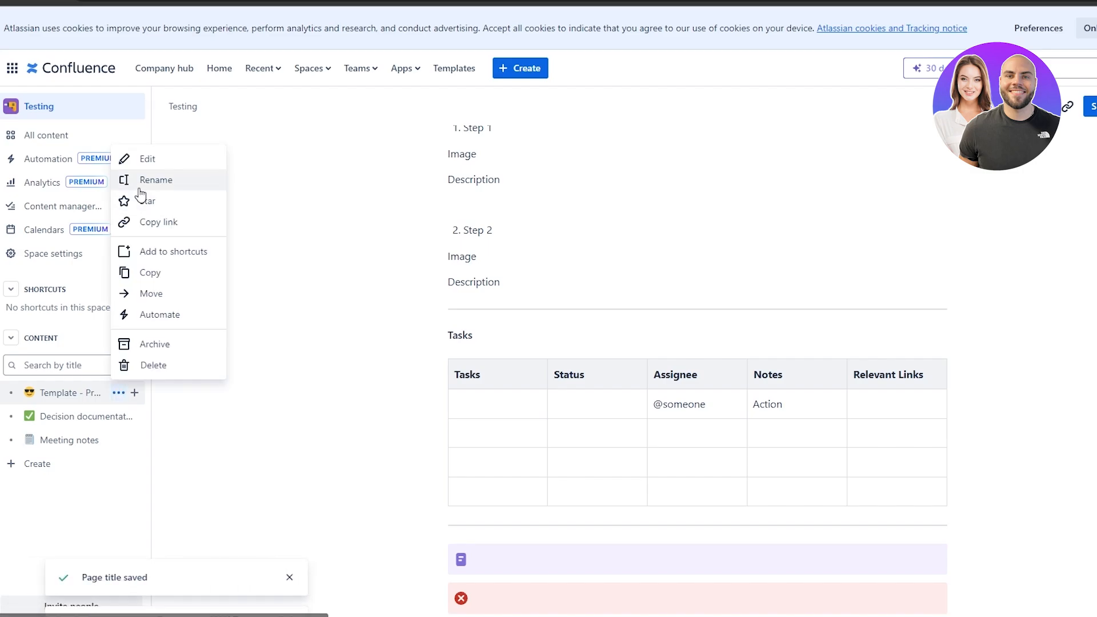
left_click(176, 182)
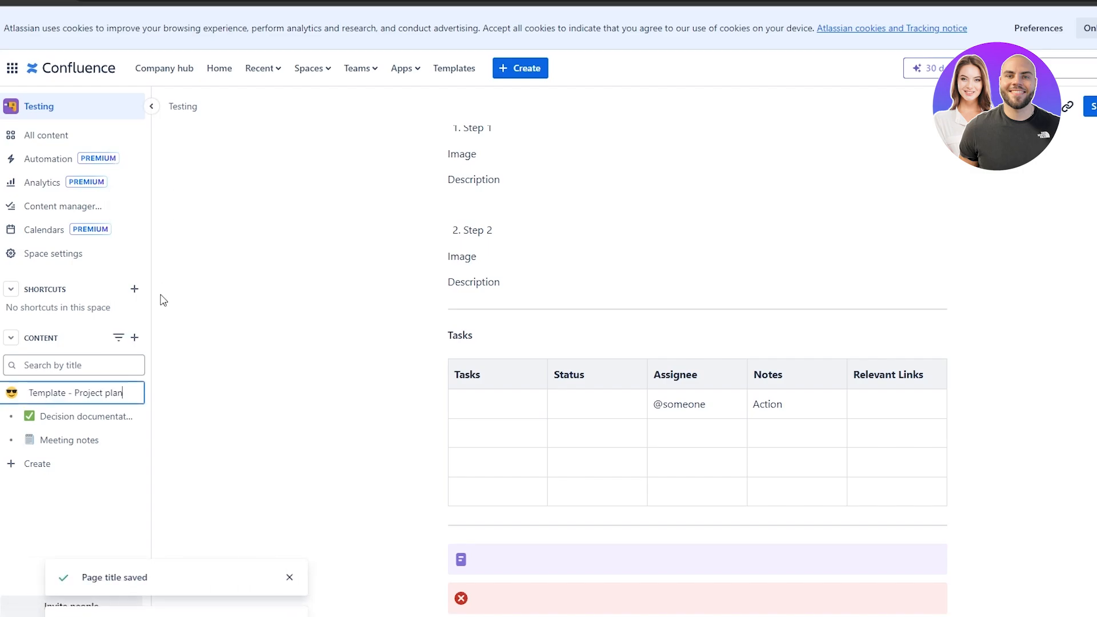
left_click_drag(64, 393, 27, 394)
key("BackSpace")
key("Return")
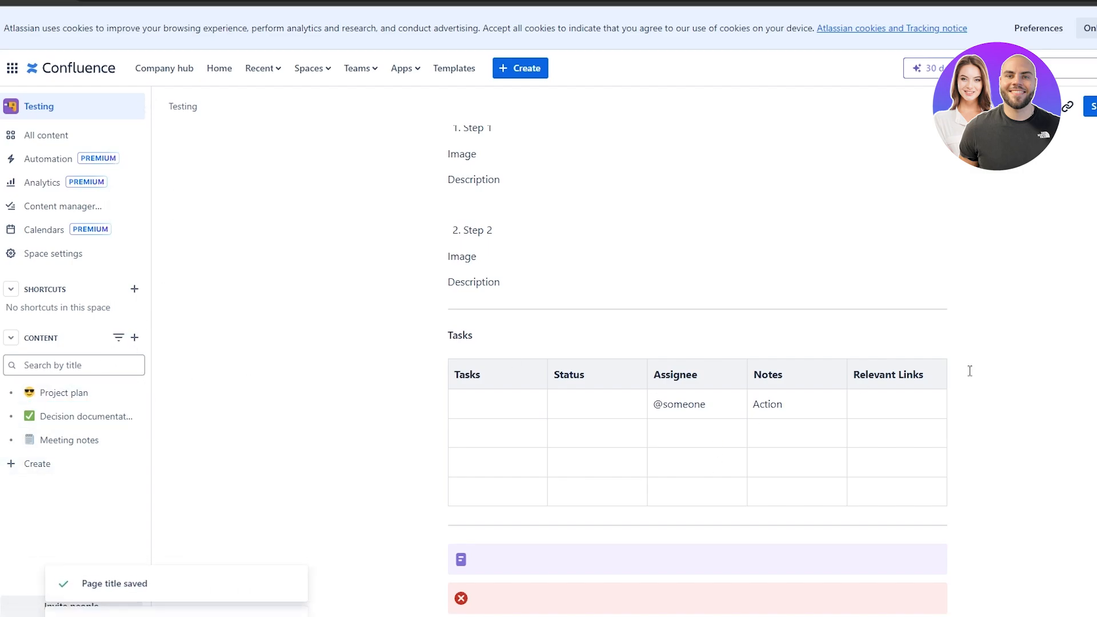
scroll(1031, 414, "up", 5)
scroll(523, 211, "up", 3)
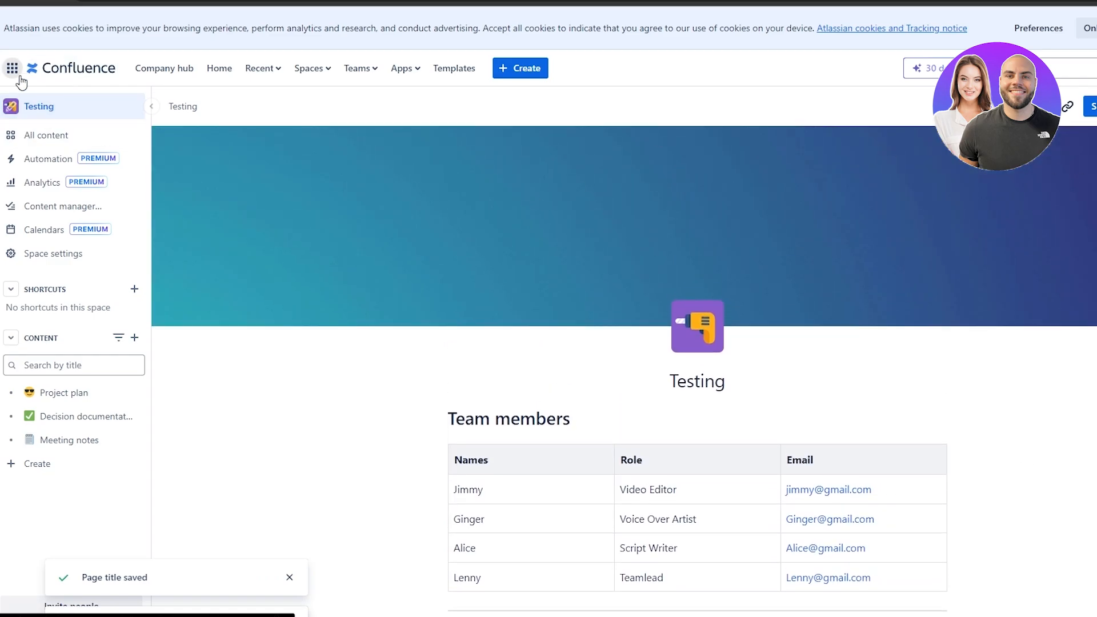
Star the Project plan page from the Recent list and view it under Starred.
left_click(57, 69)
scroll(757, 366, "down", 5)
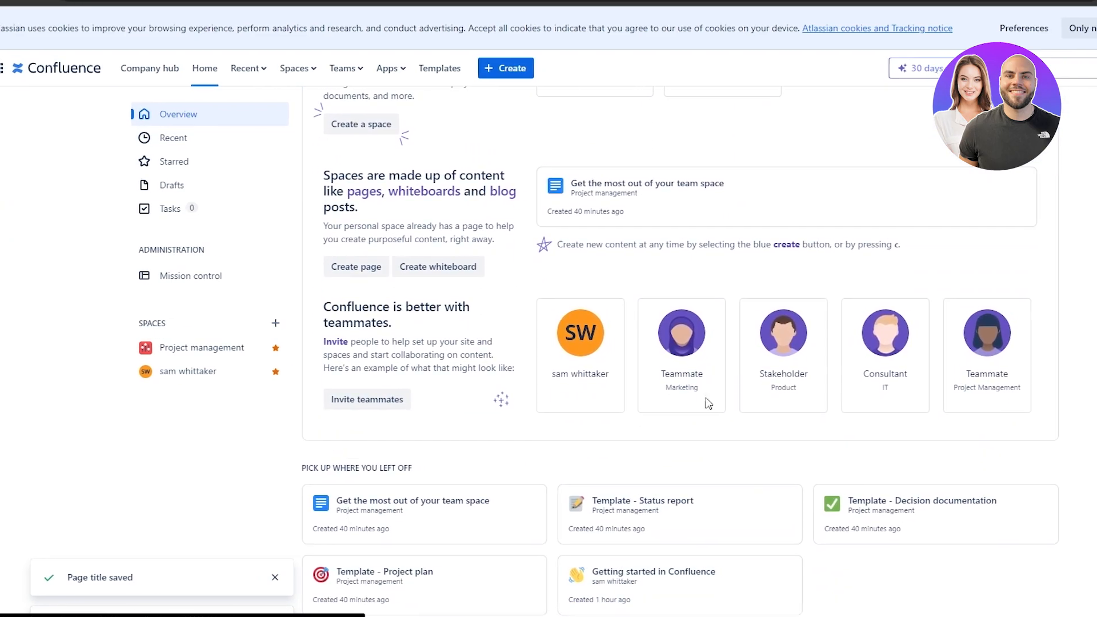
scroll(135, 374, "down", 2)
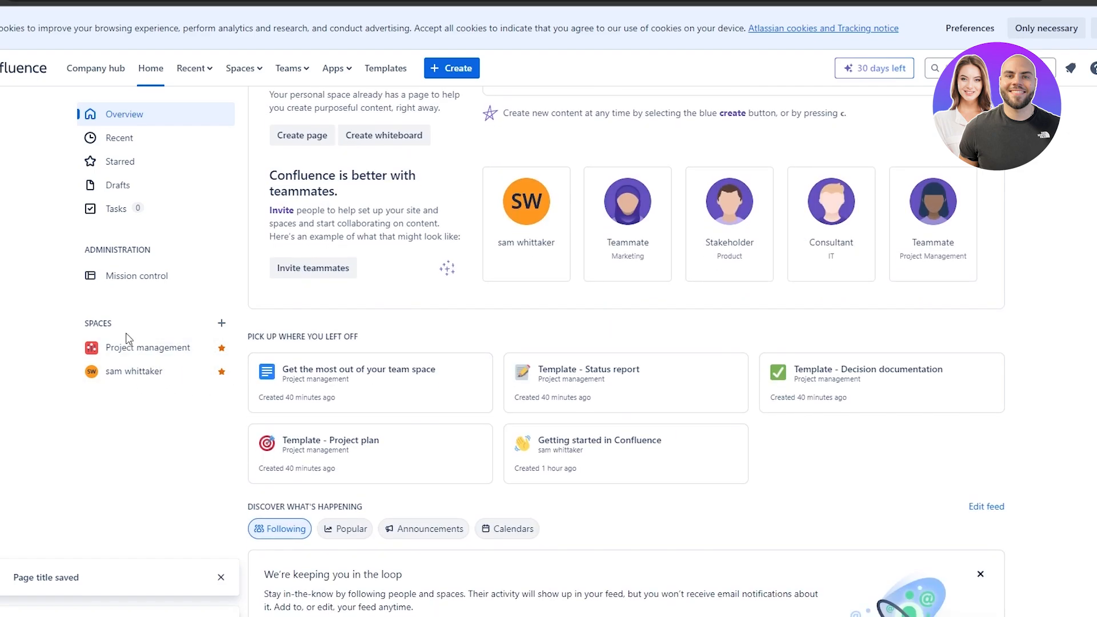
left_click(129, 140)
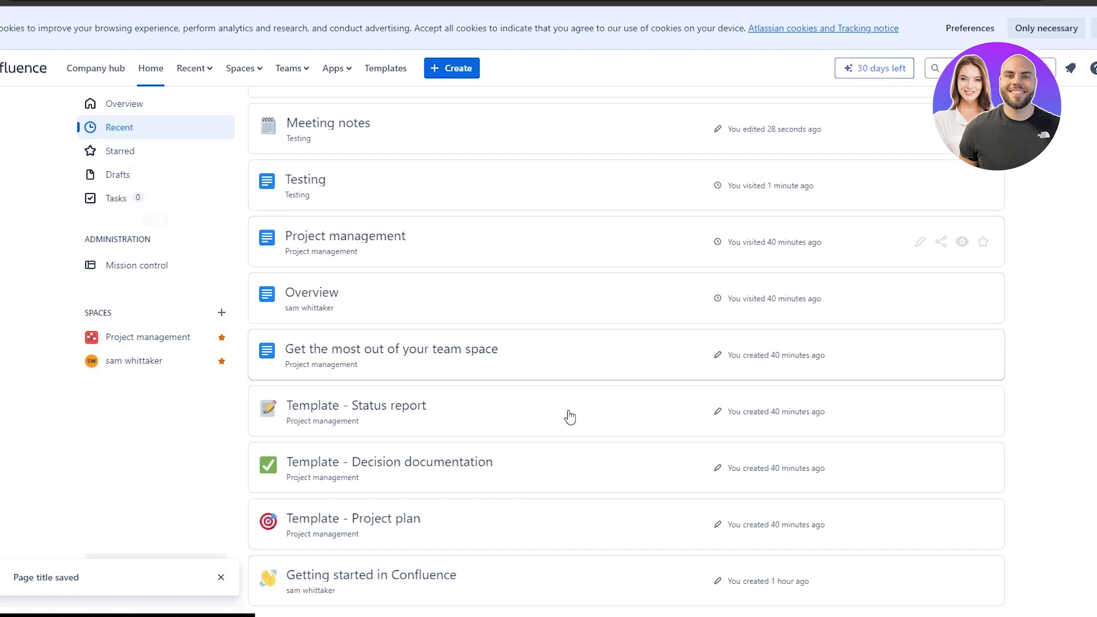
scroll(372, 215, "up", 3)
scroll(367, 284, "down", 3)
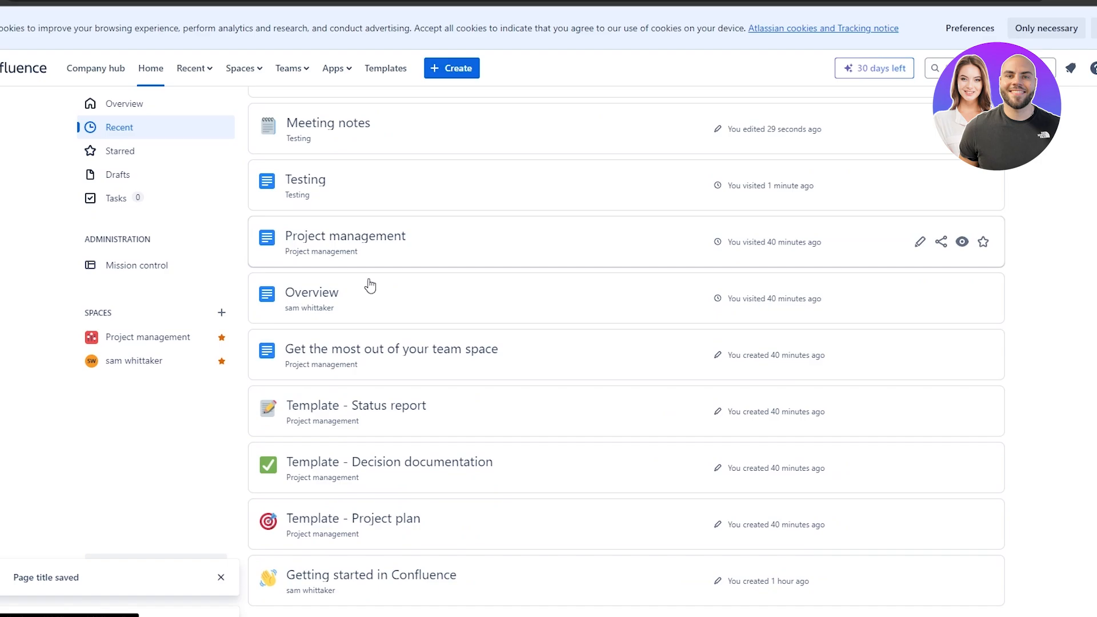
scroll(403, 438, "up", 2)
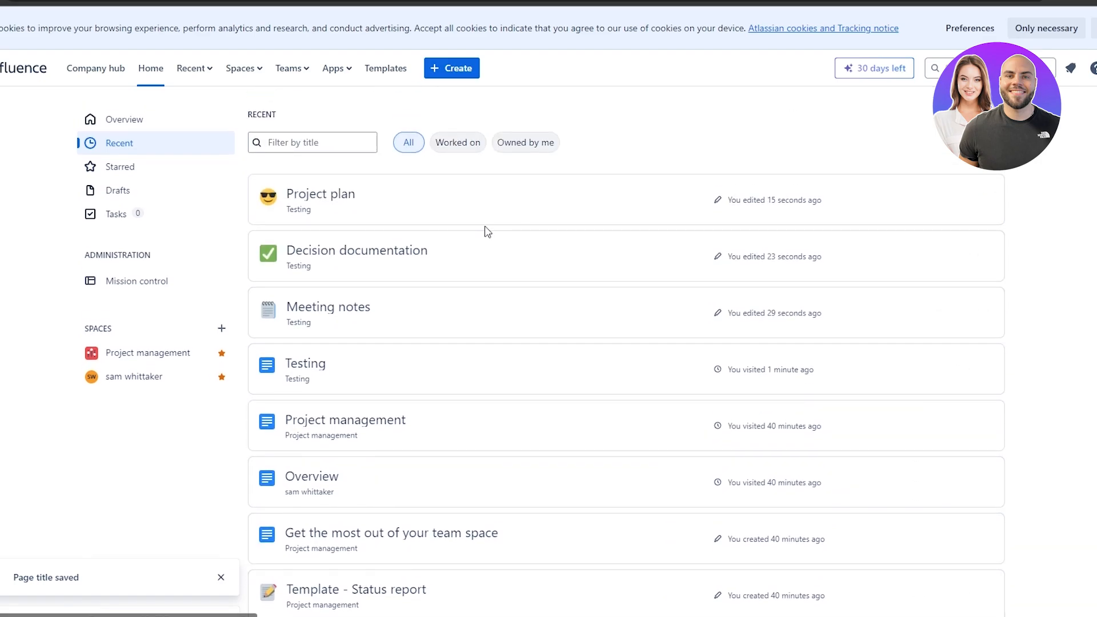
scroll(527, 377, "down", 3)
scroll(526, 377, "up", 3)
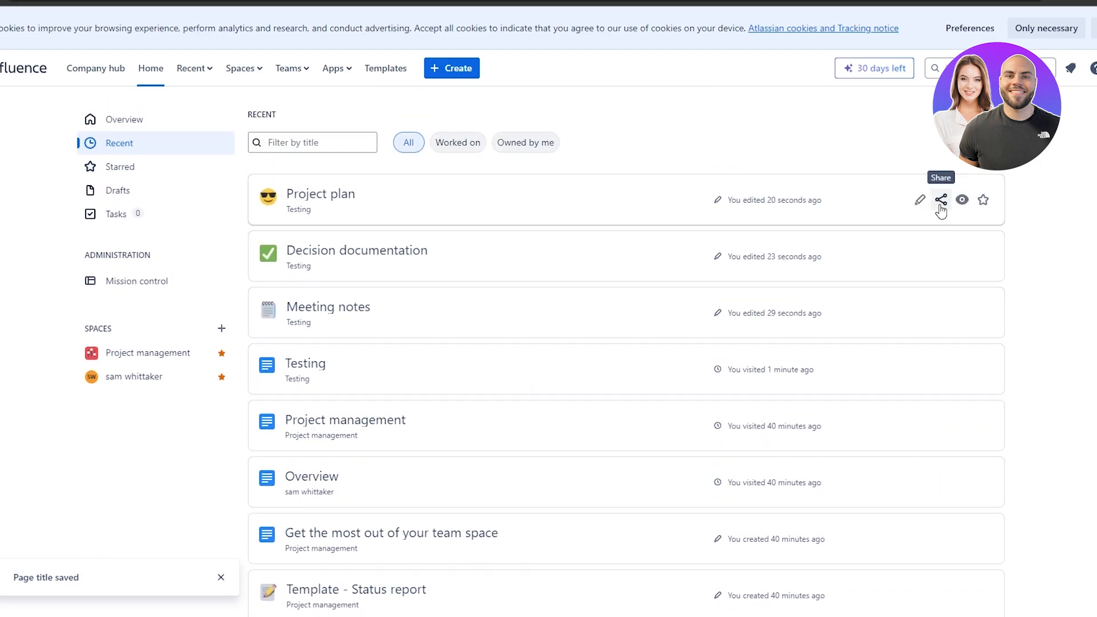
left_click(983, 200)
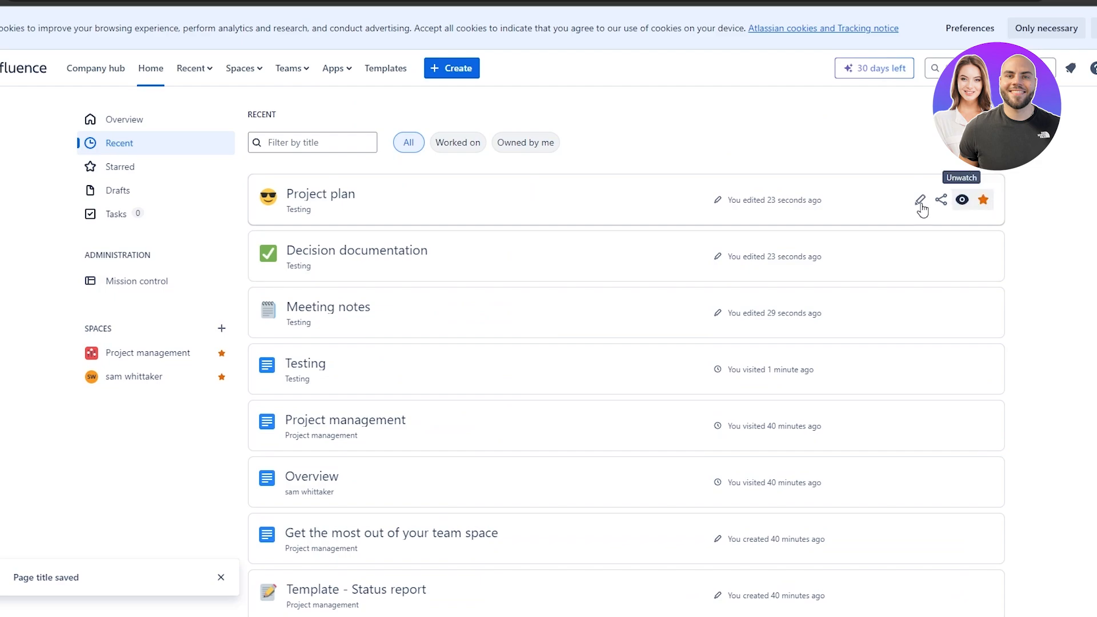
left_click(166, 169)
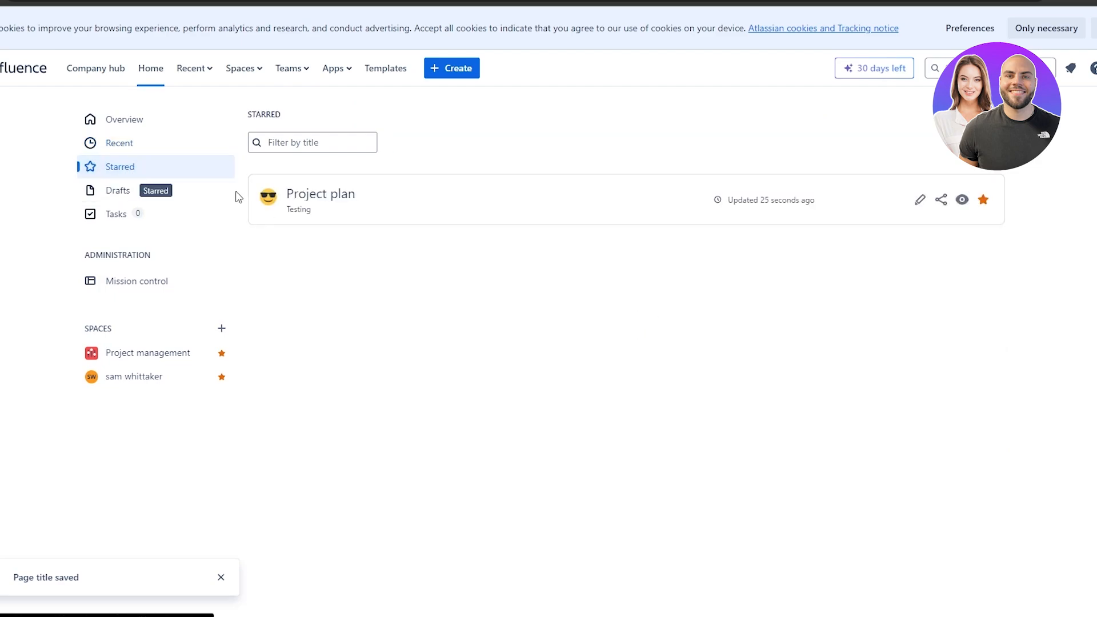